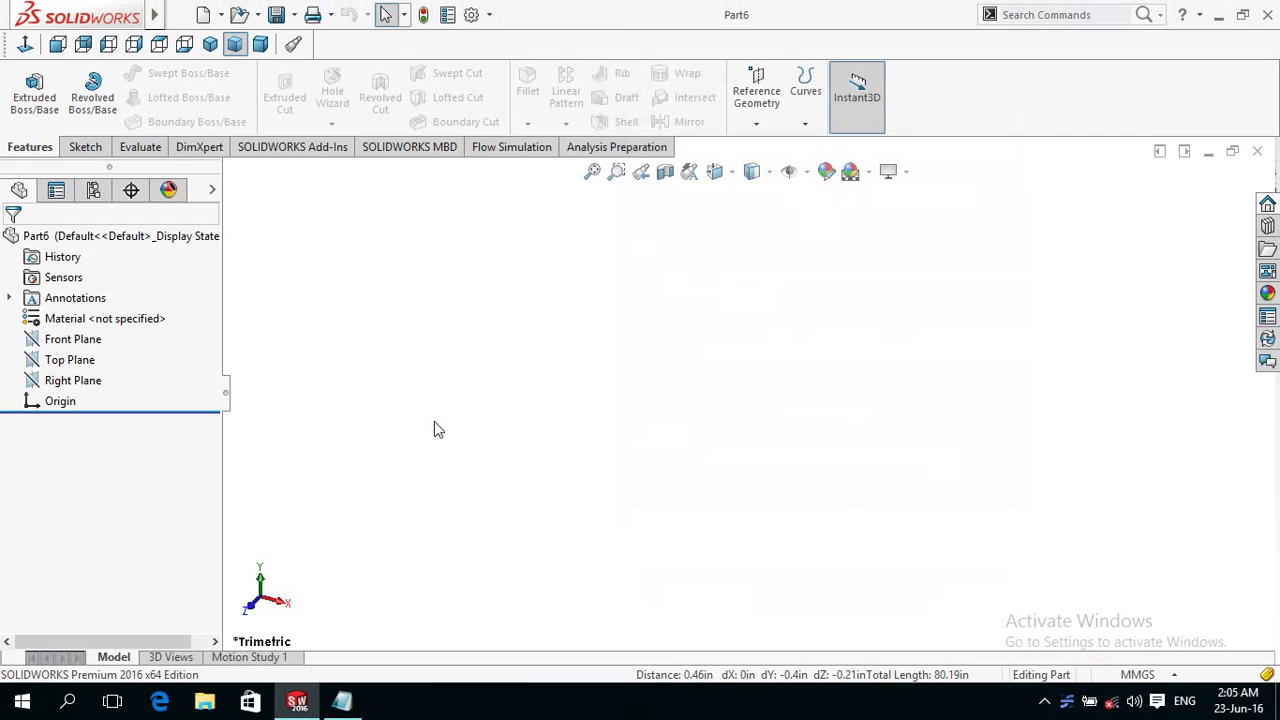
Sketch on the Front Plane a vertical line up from the origin joined to a slanted line angling up-right.
click(68, 340)
click(79, 318)
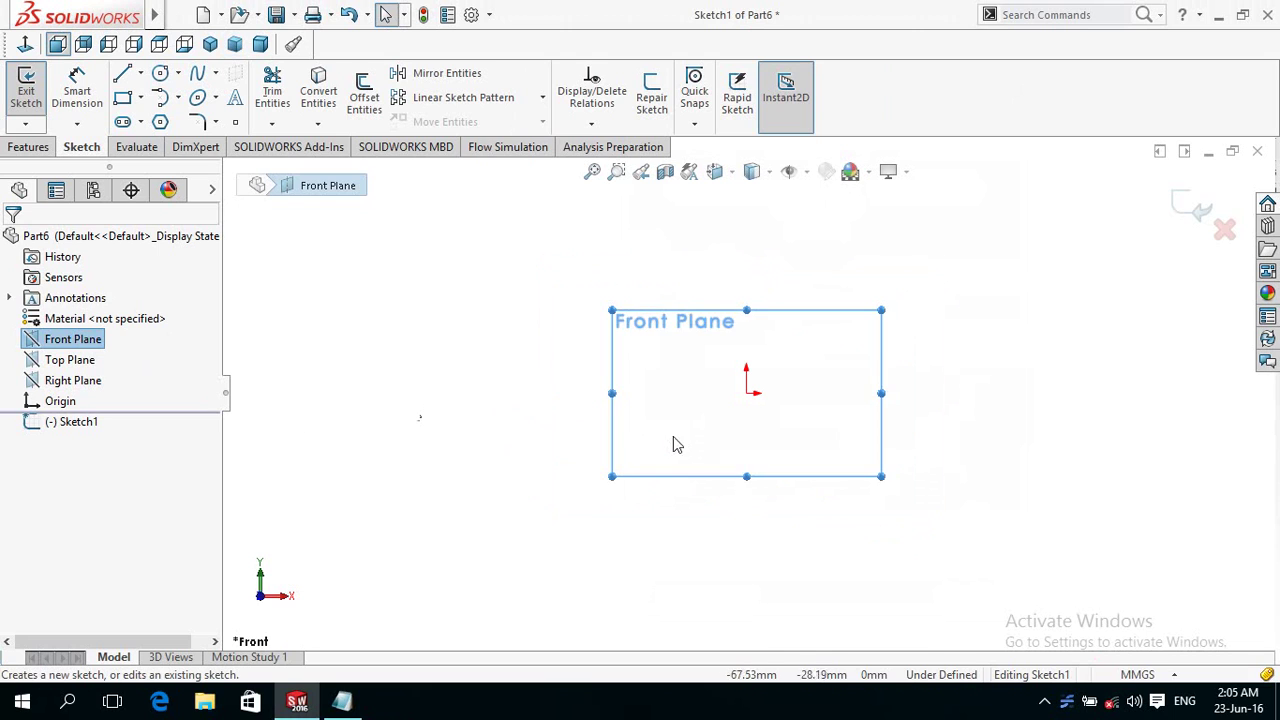
click(684, 444)
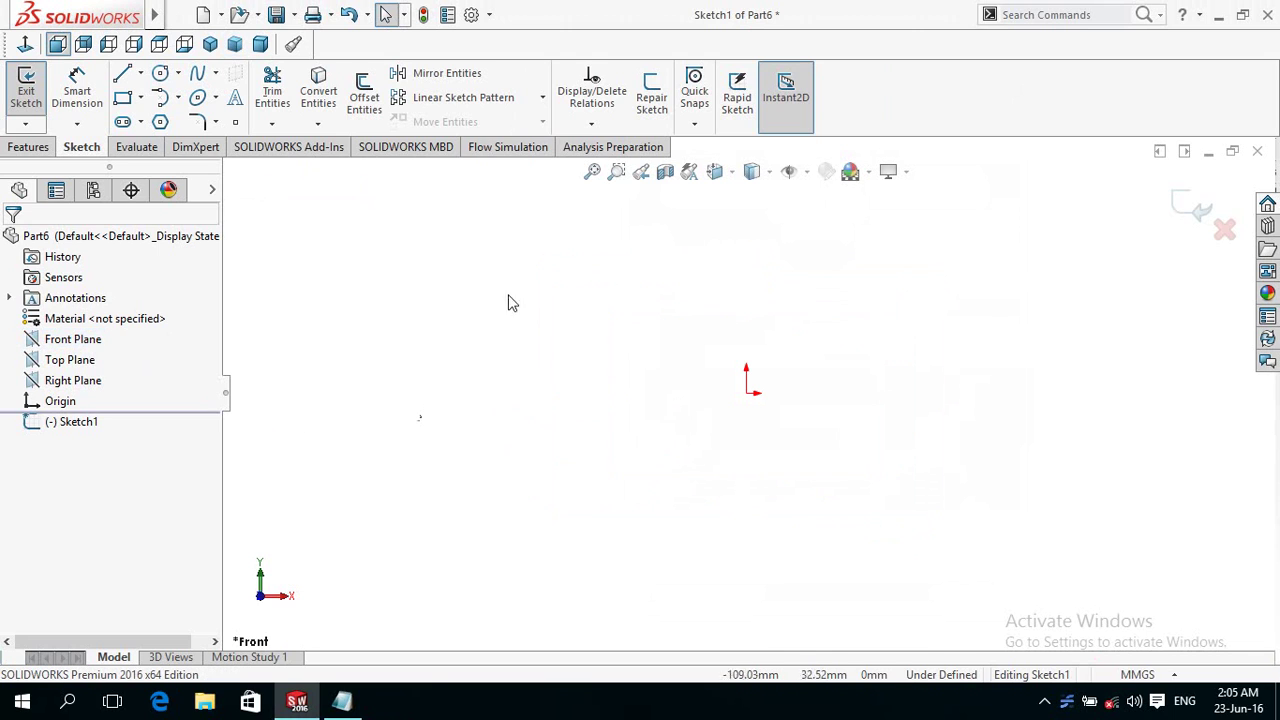
click(747, 395)
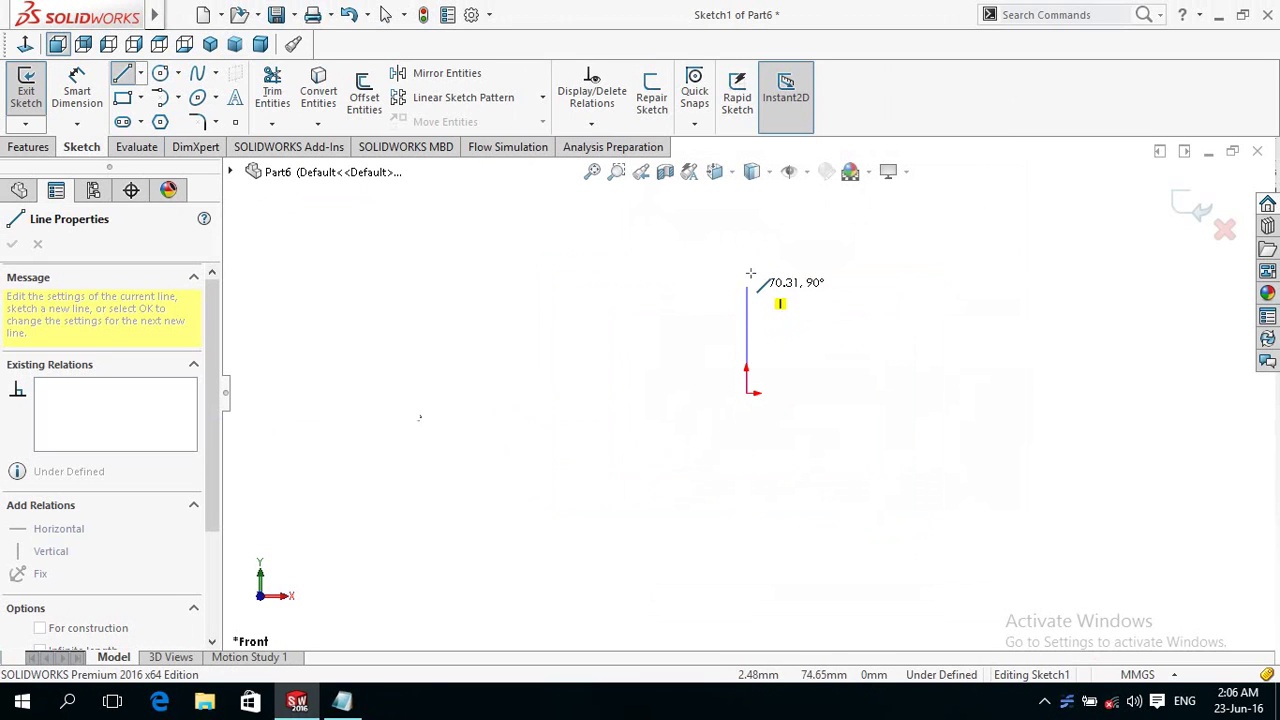
click(748, 244)
click(747, 307)
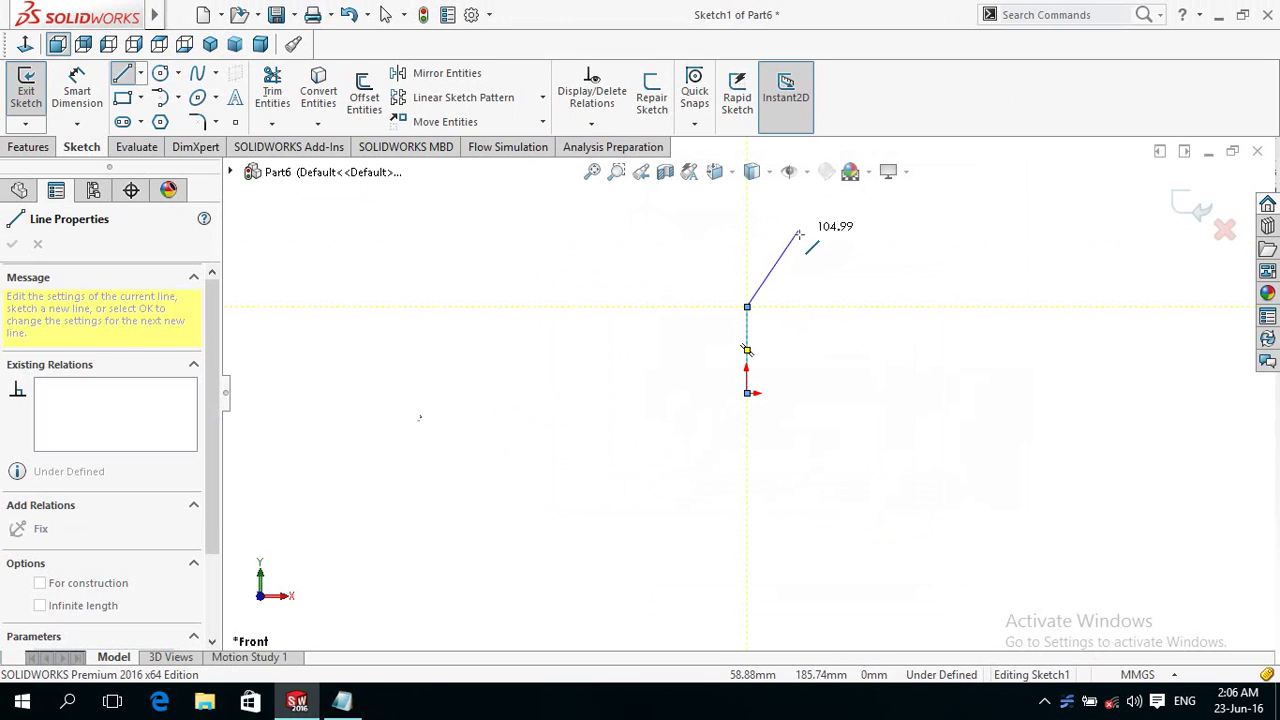
click(800, 254)
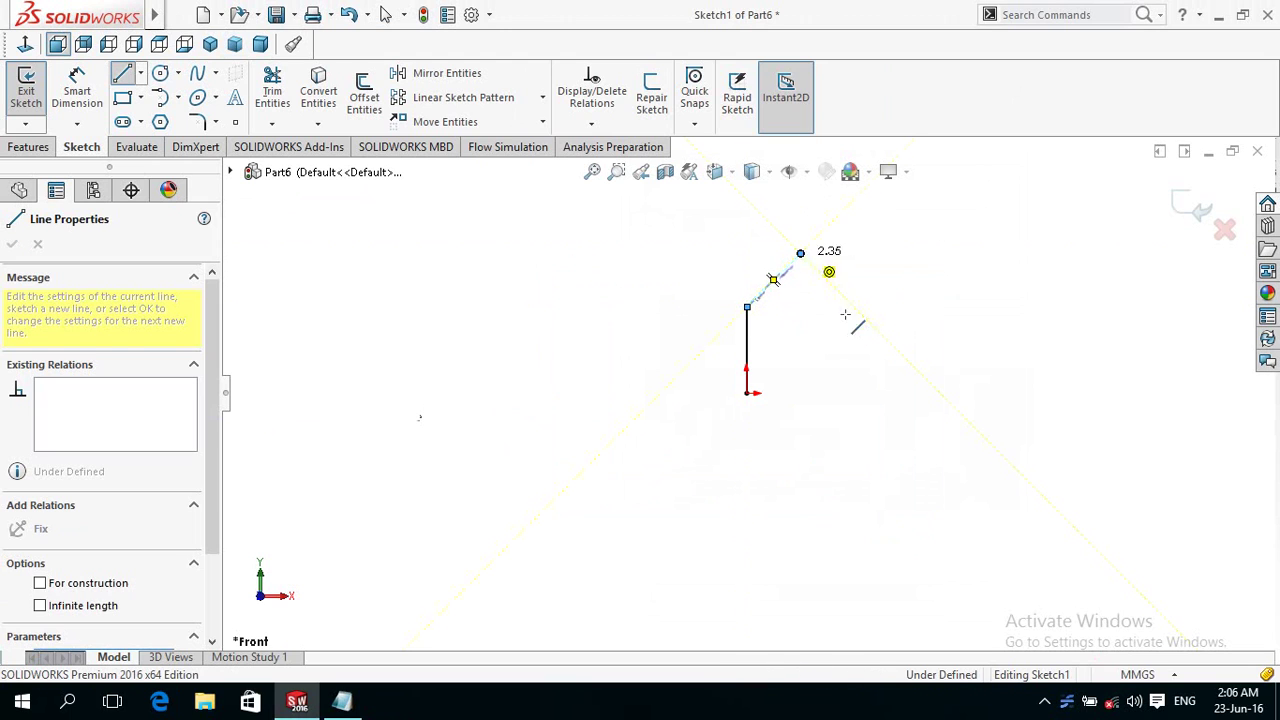
key(Escape)
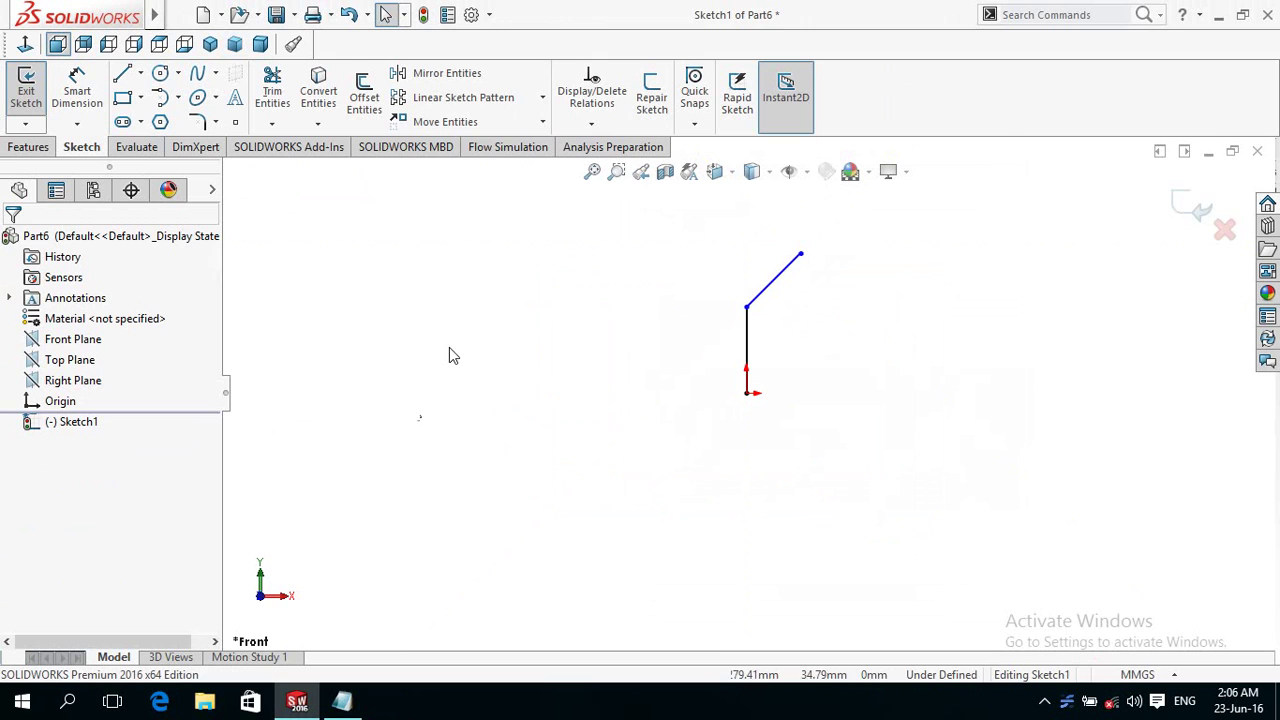
Dimension the vertical line to 15 ft.
right_drag(437, 457, 490, 420)
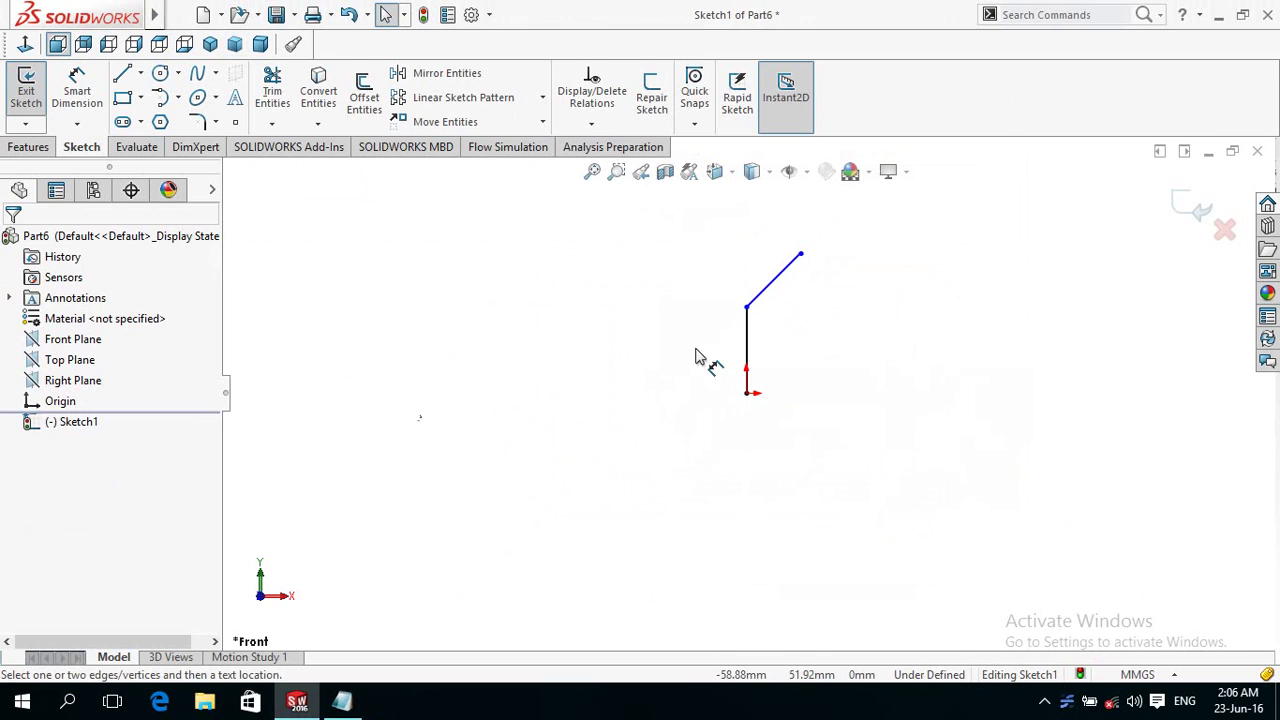
click(747, 348)
click(630, 380)
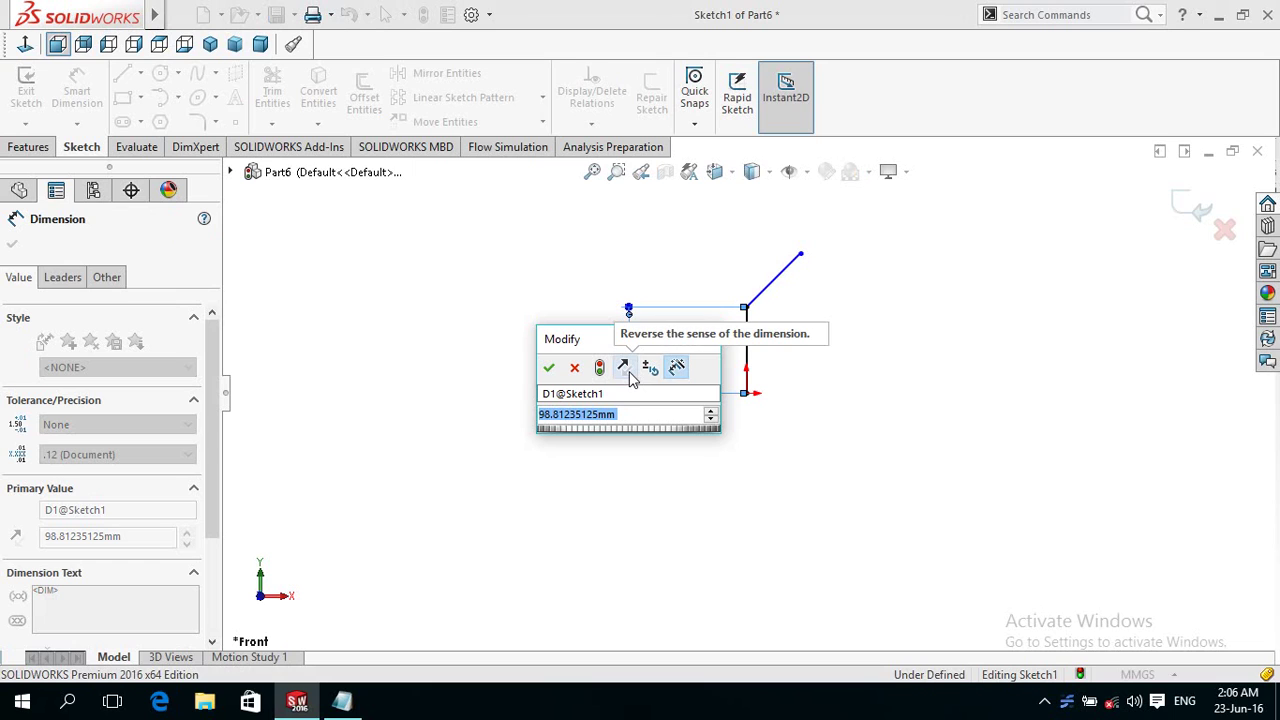
text(15)
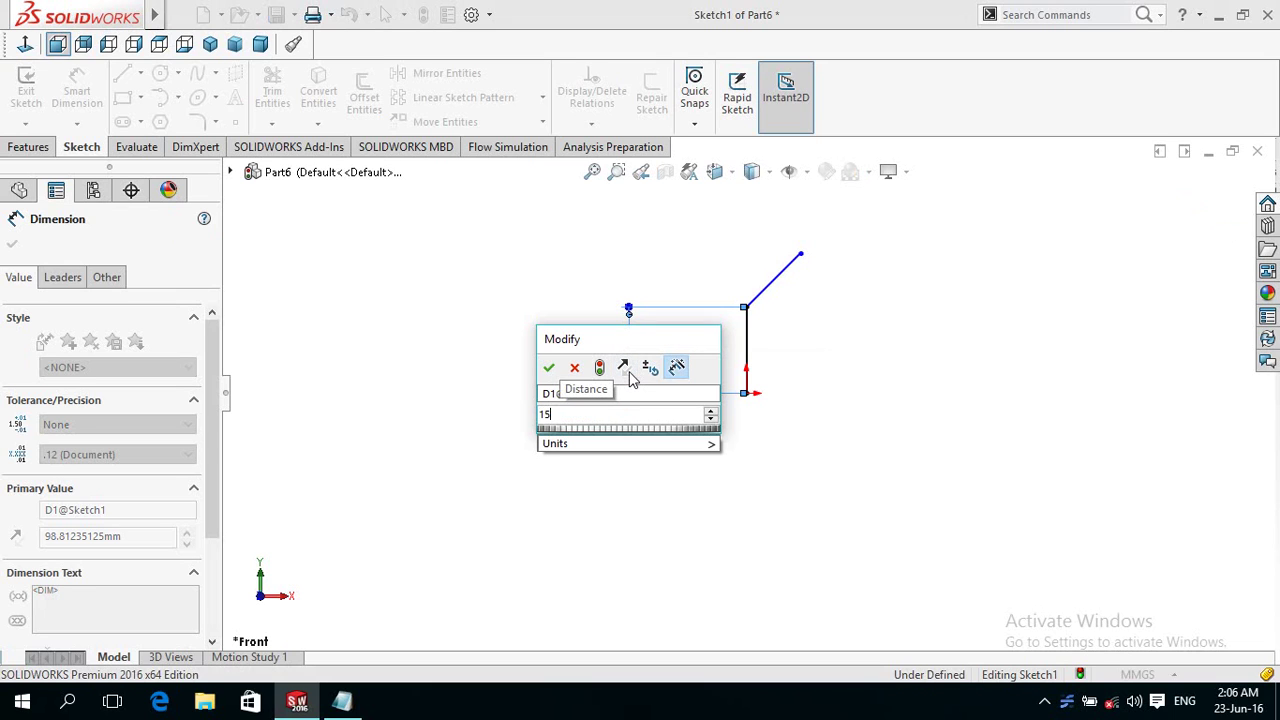
text(ft)
key(Return)
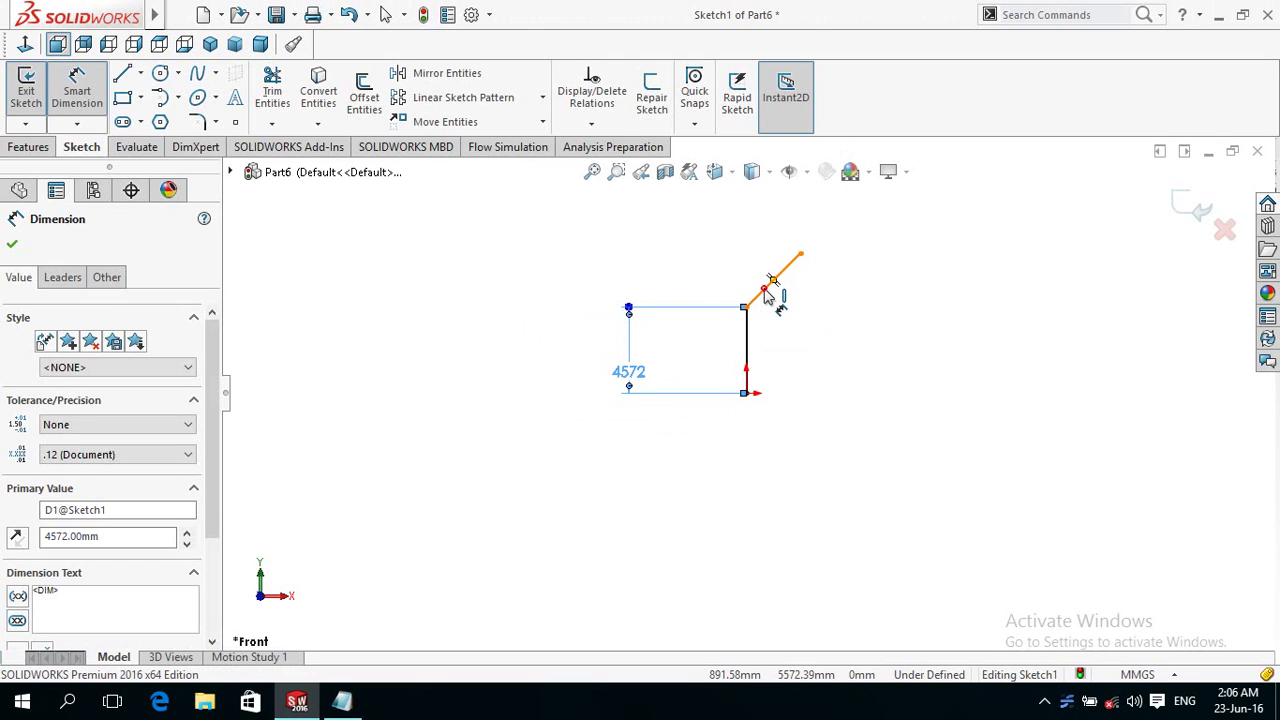
Dimension the slanted line to 5 ft, then change it to 8 ft.
click(770, 288)
click(840, 343)
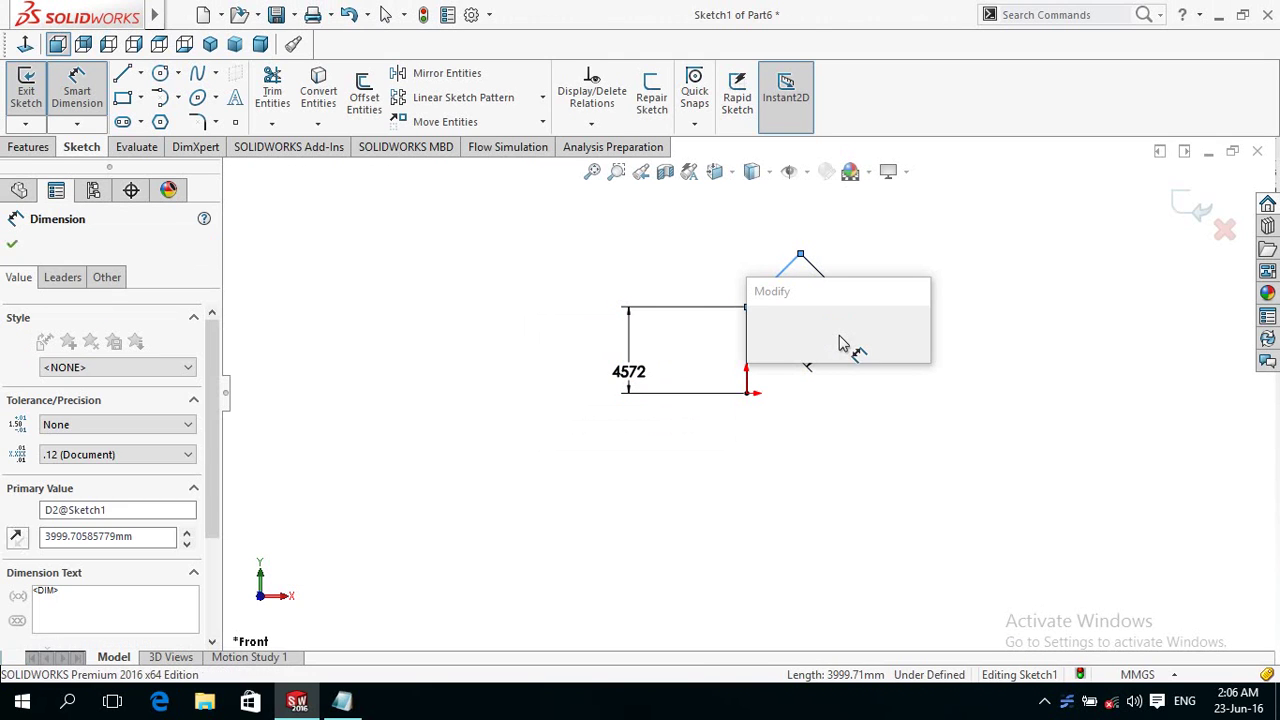
text(5ft)
key(Return)
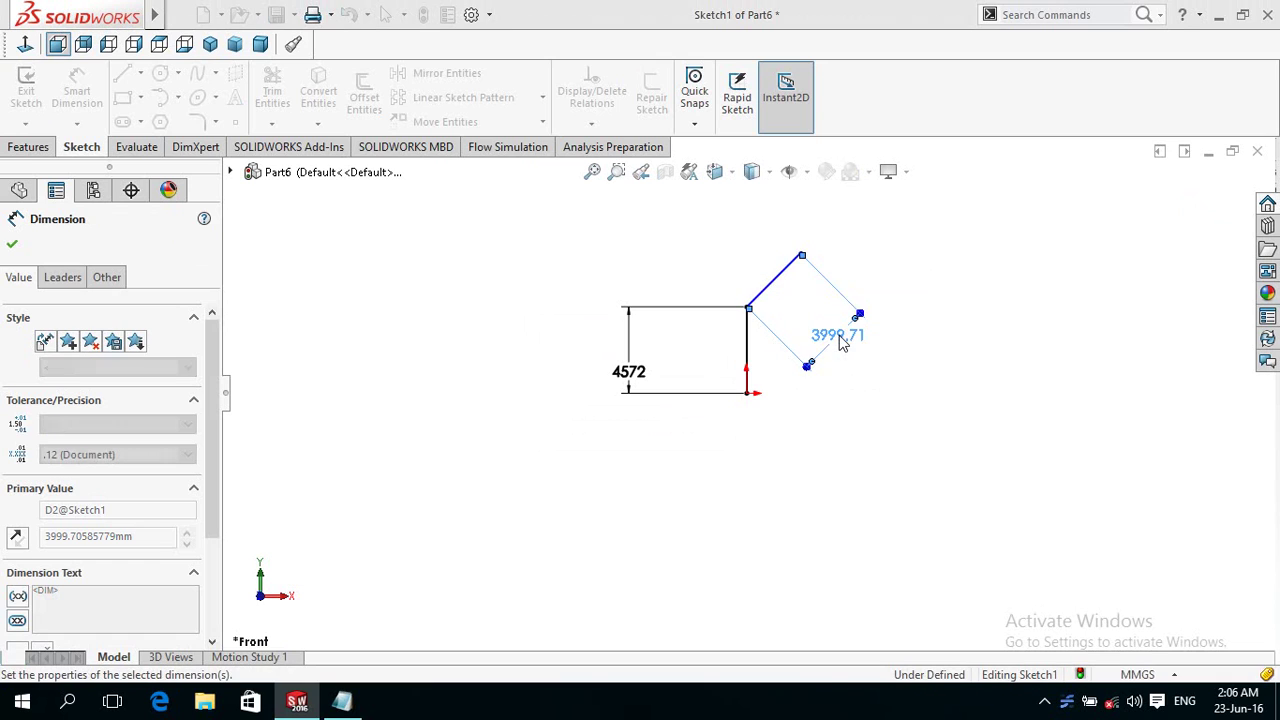
scroll(808, 400, down, 1)
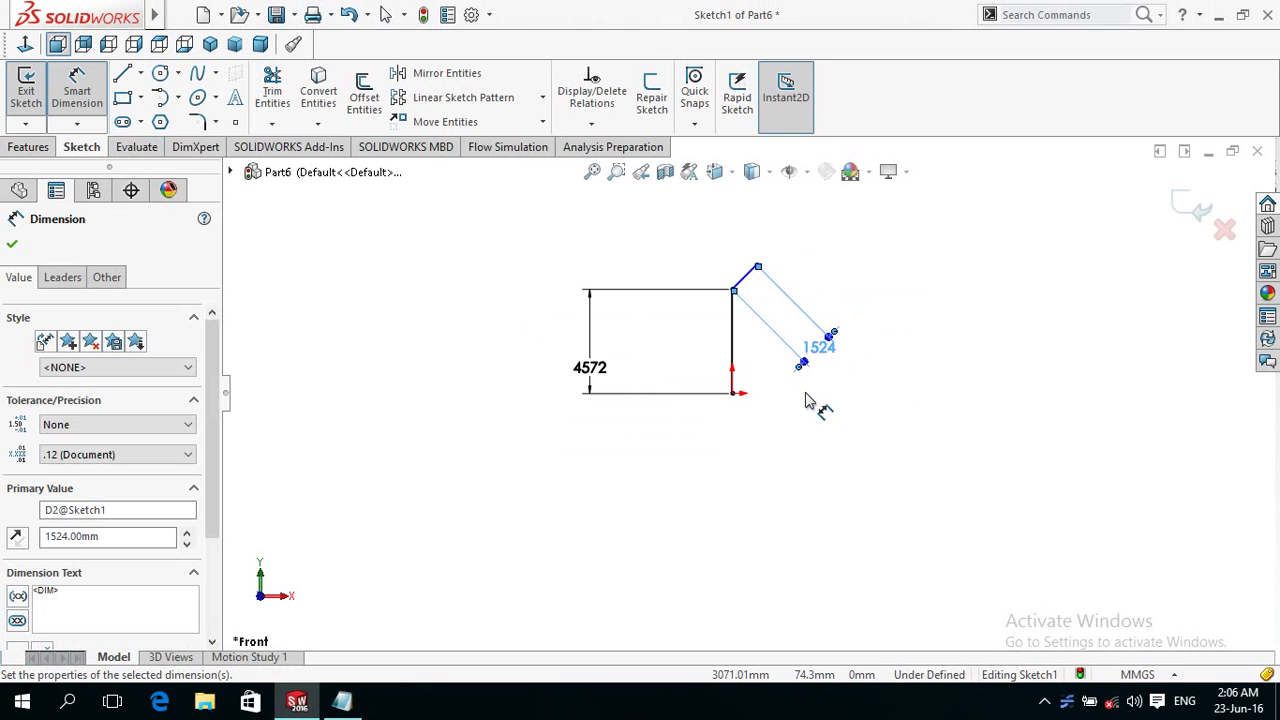
double_click(821, 352)
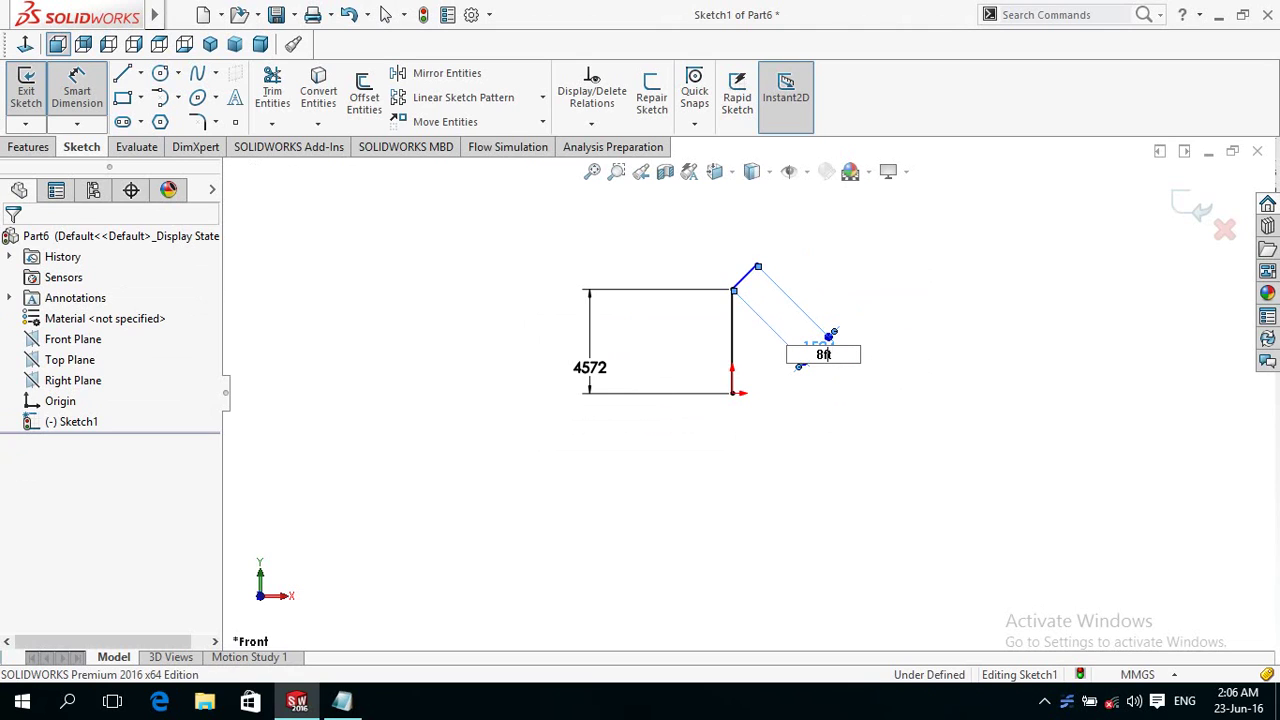
key(Return)
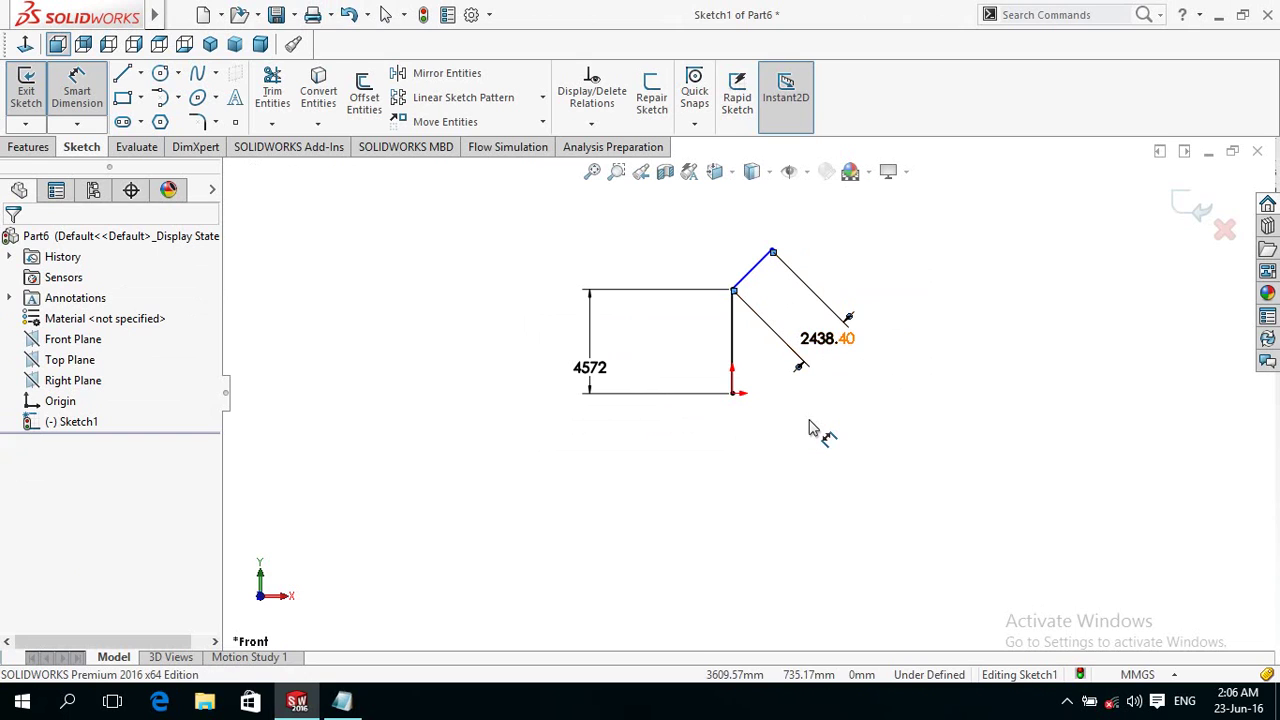
Add a 45° angle dimension between the vertical and slanted lines.
click(733, 310)
click(748, 274)
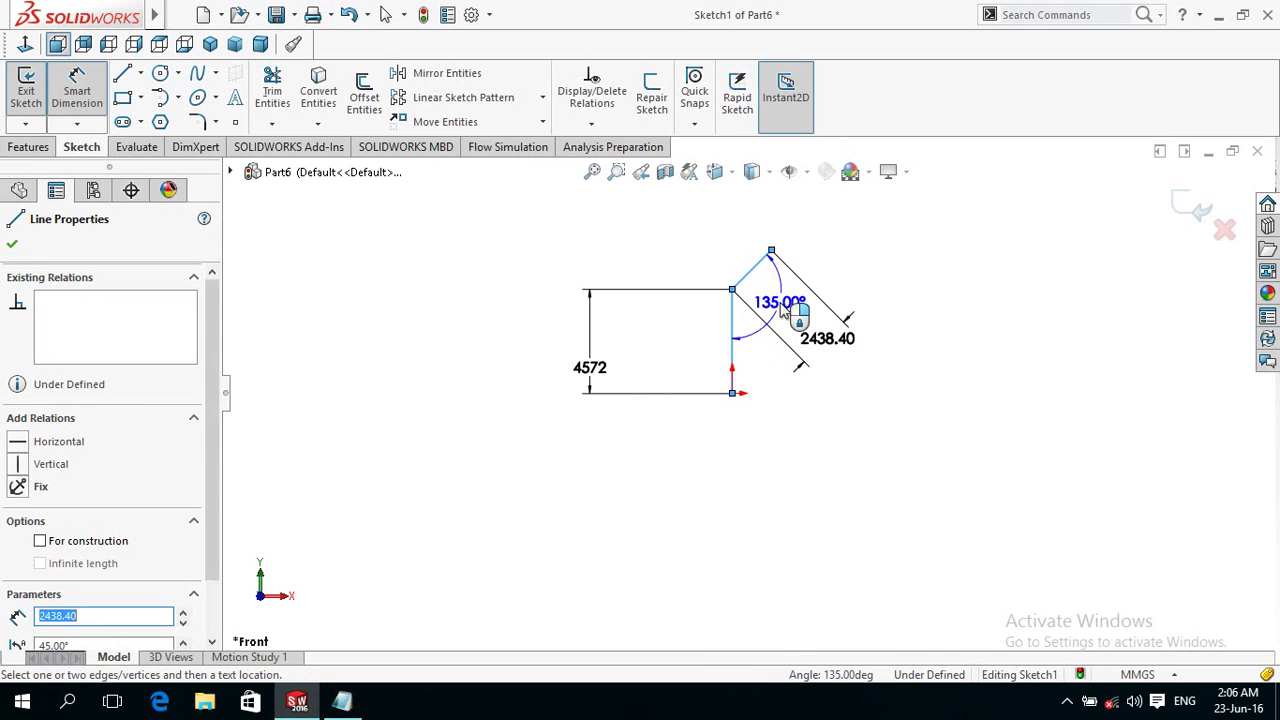
click(785, 311)
text(45)
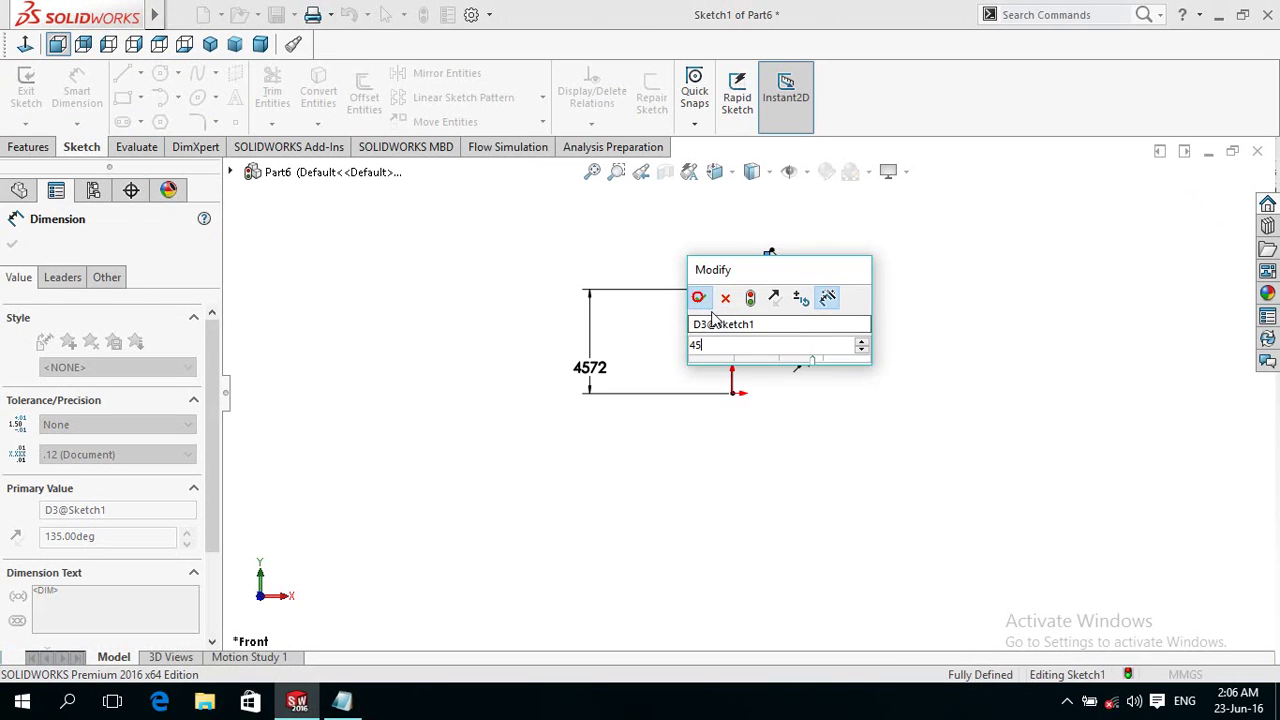
key(Return)
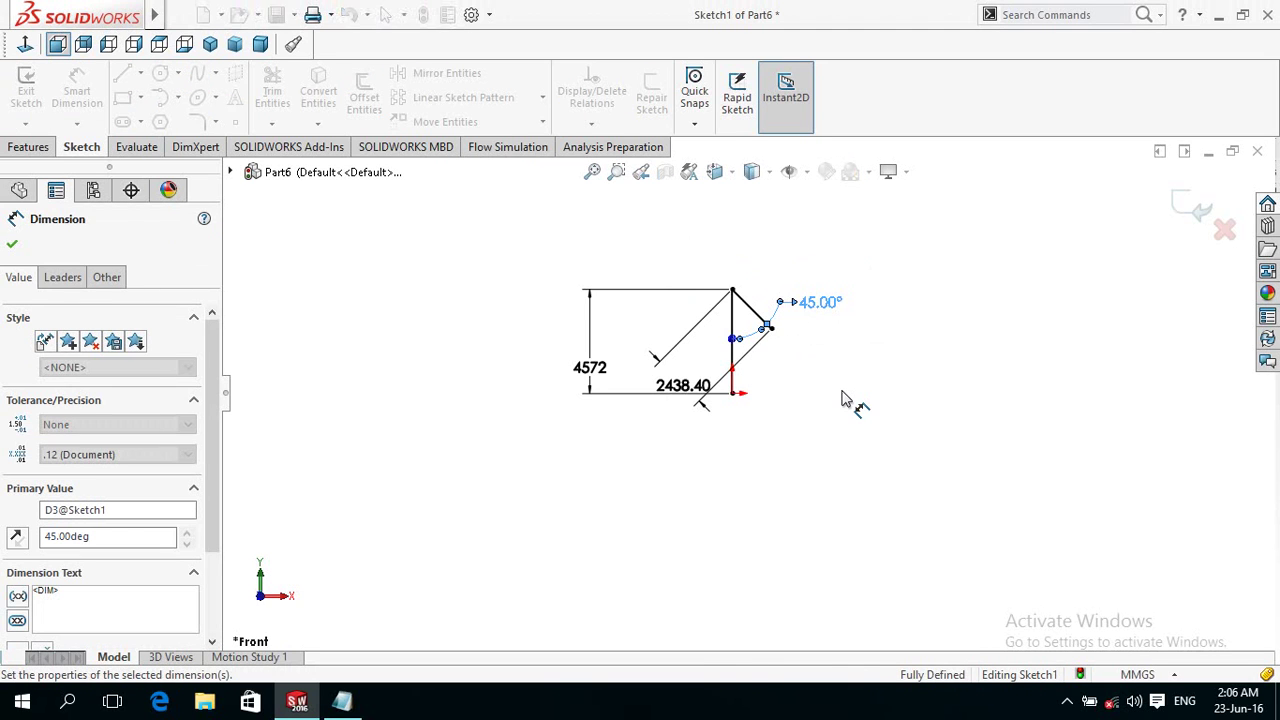
Dismiss the invalid-value warning raised by the angle entry.
key(Escape)
text(45°x3)
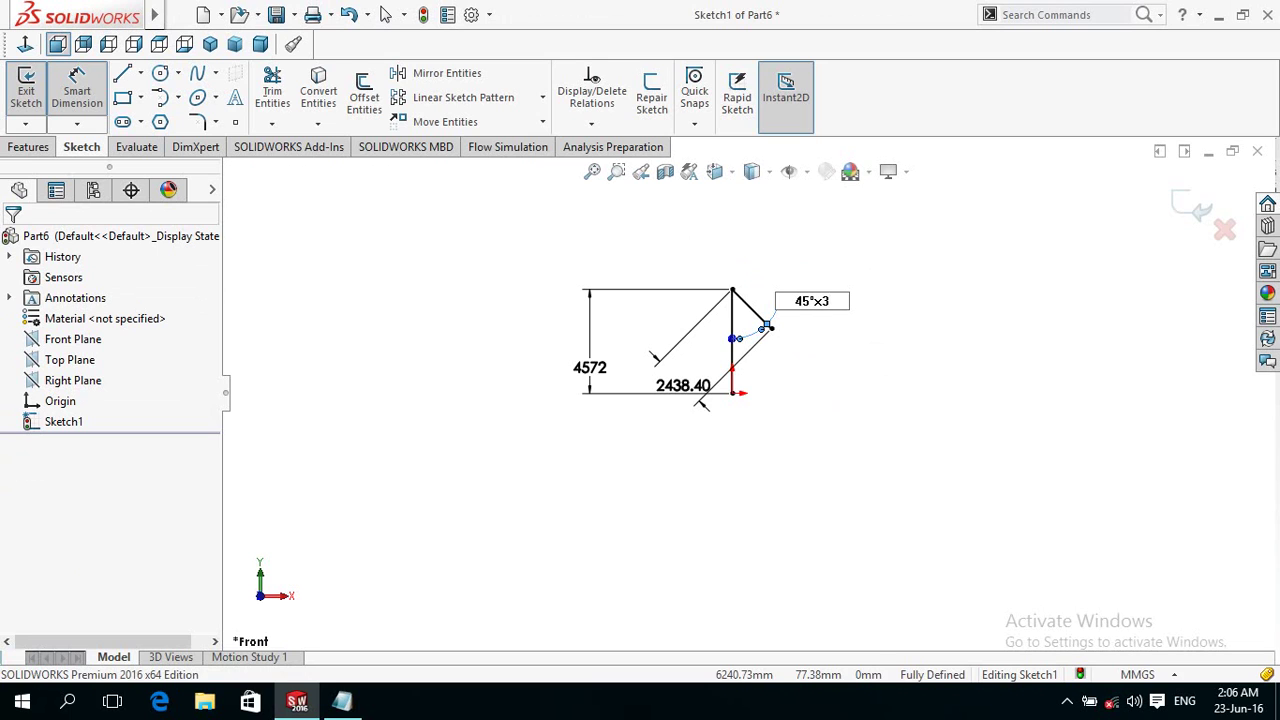
key(Return)
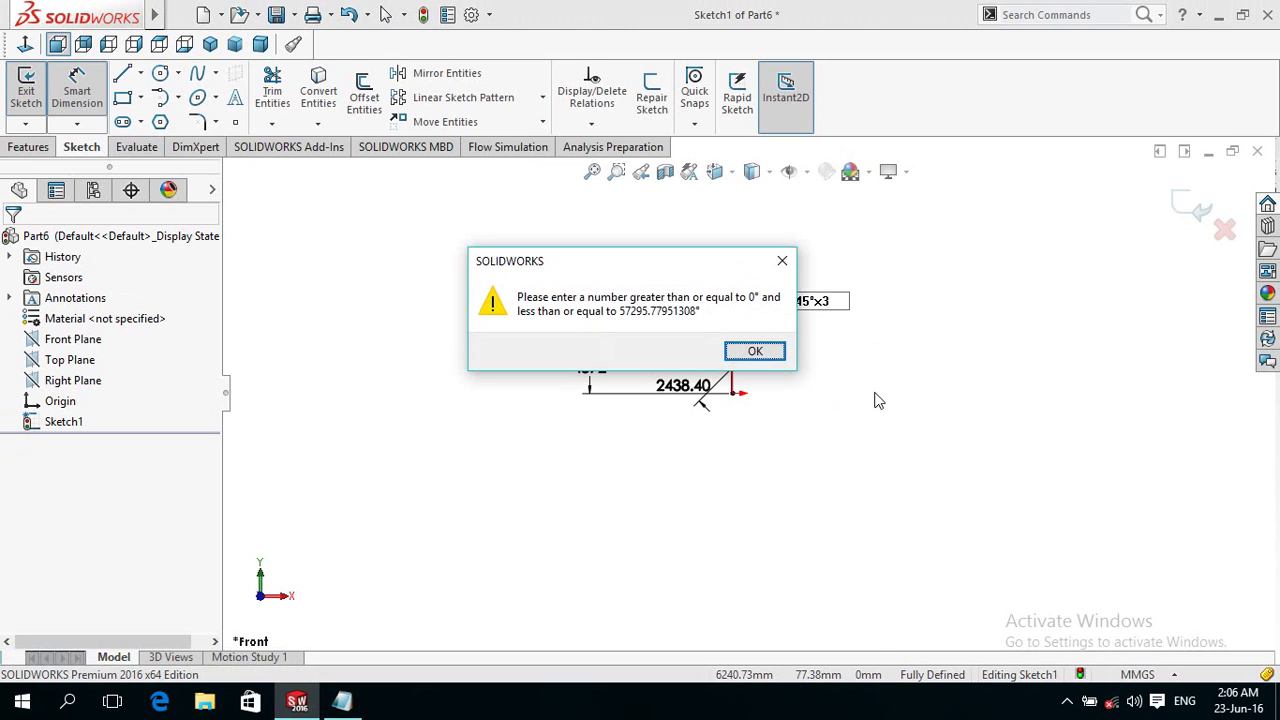
click(755, 354)
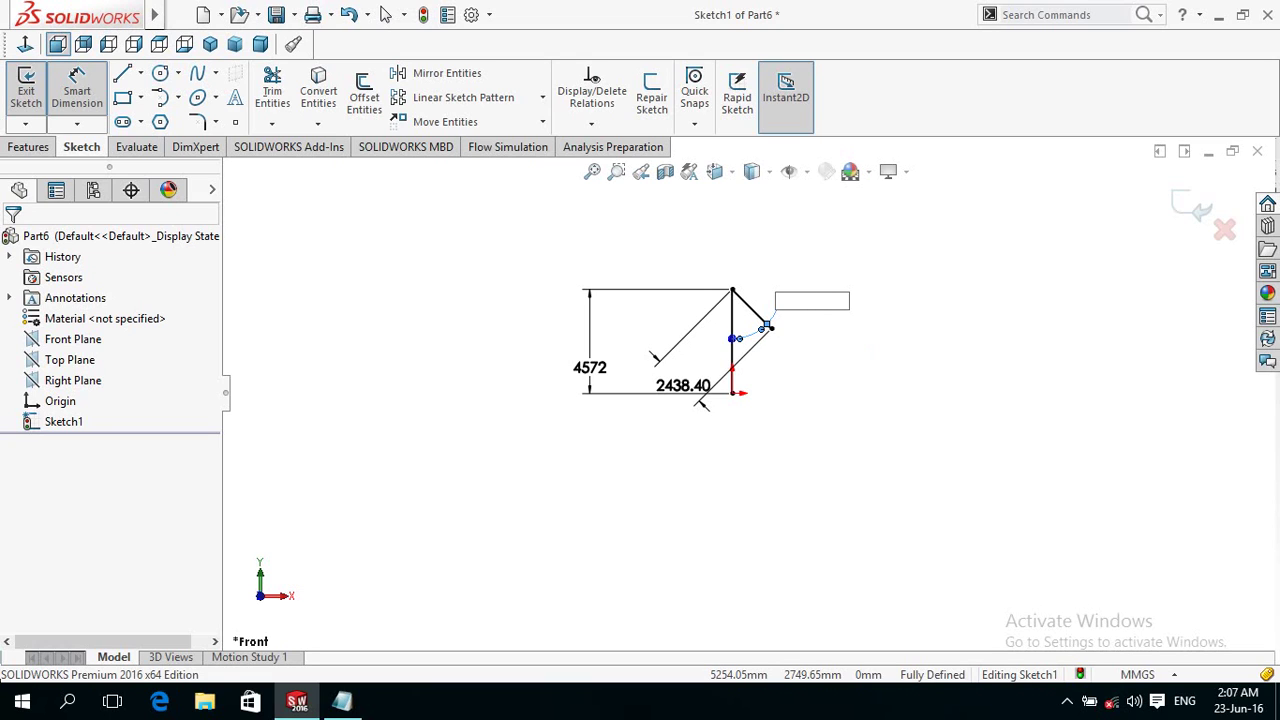
click(812, 301)
text(120)
Try angles of 120° and 150°, then settle on 140° between the lines.
key(Return)
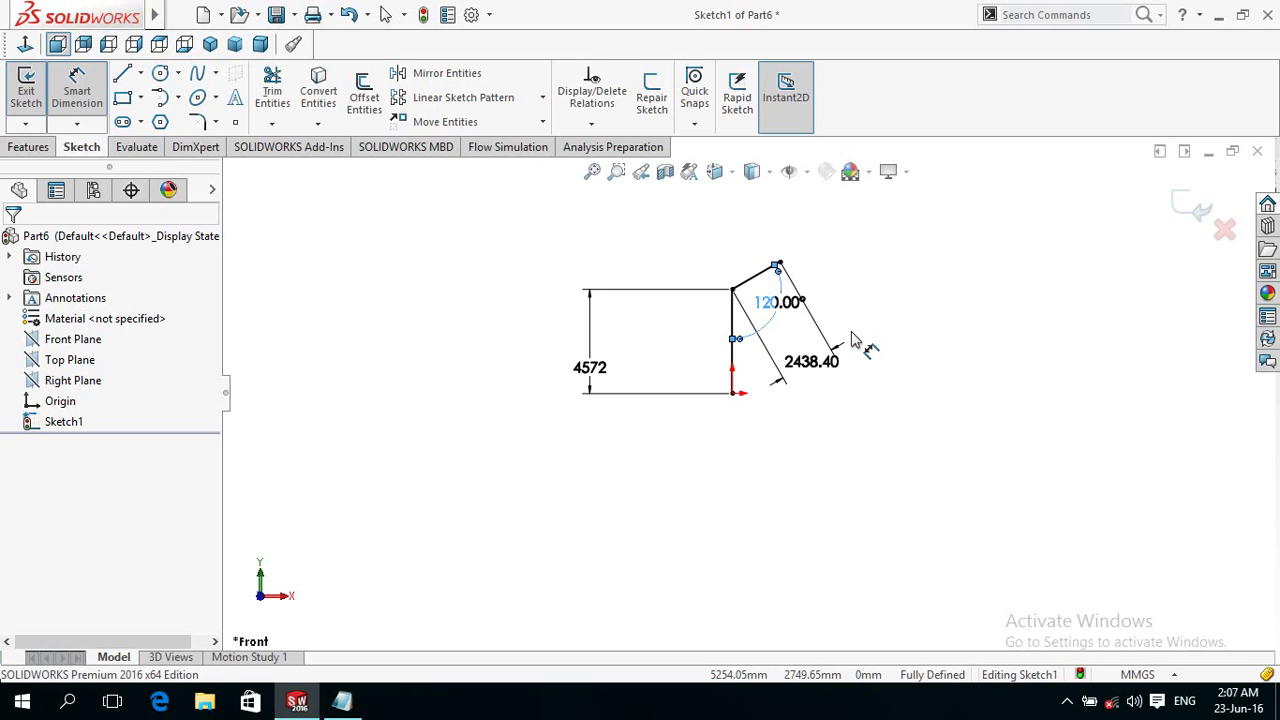
click(786, 302)
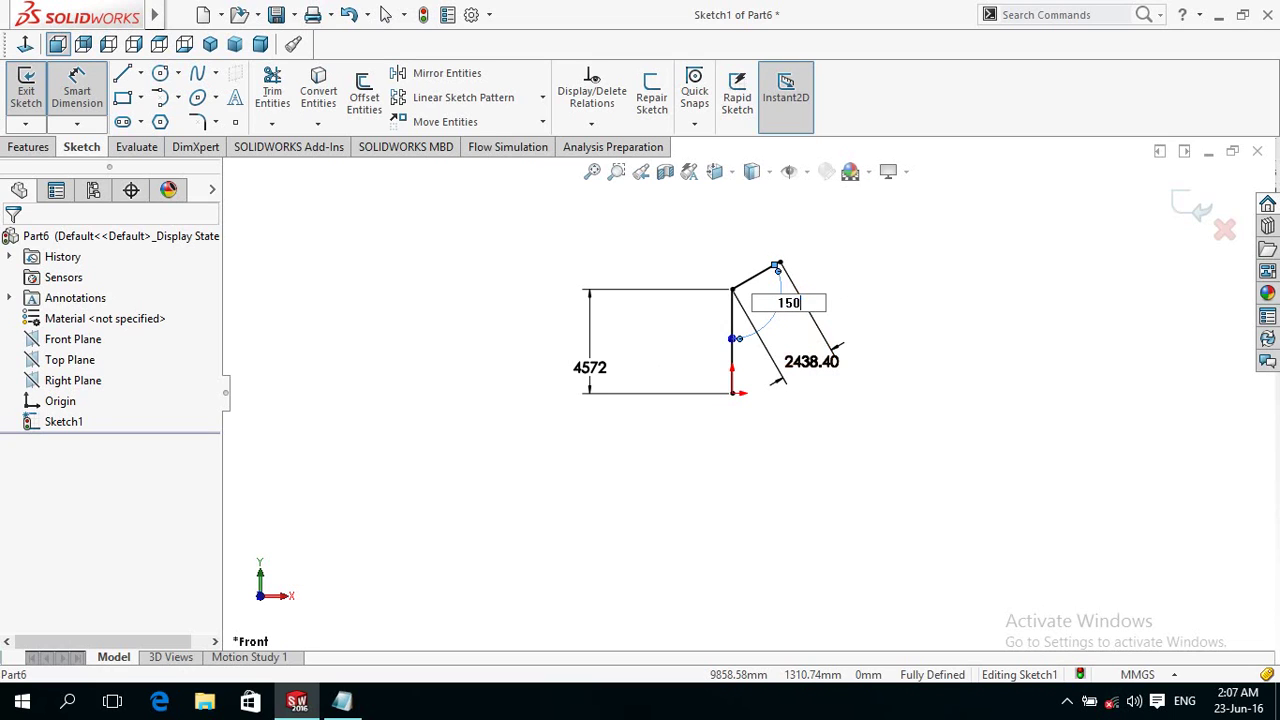
key(Return)
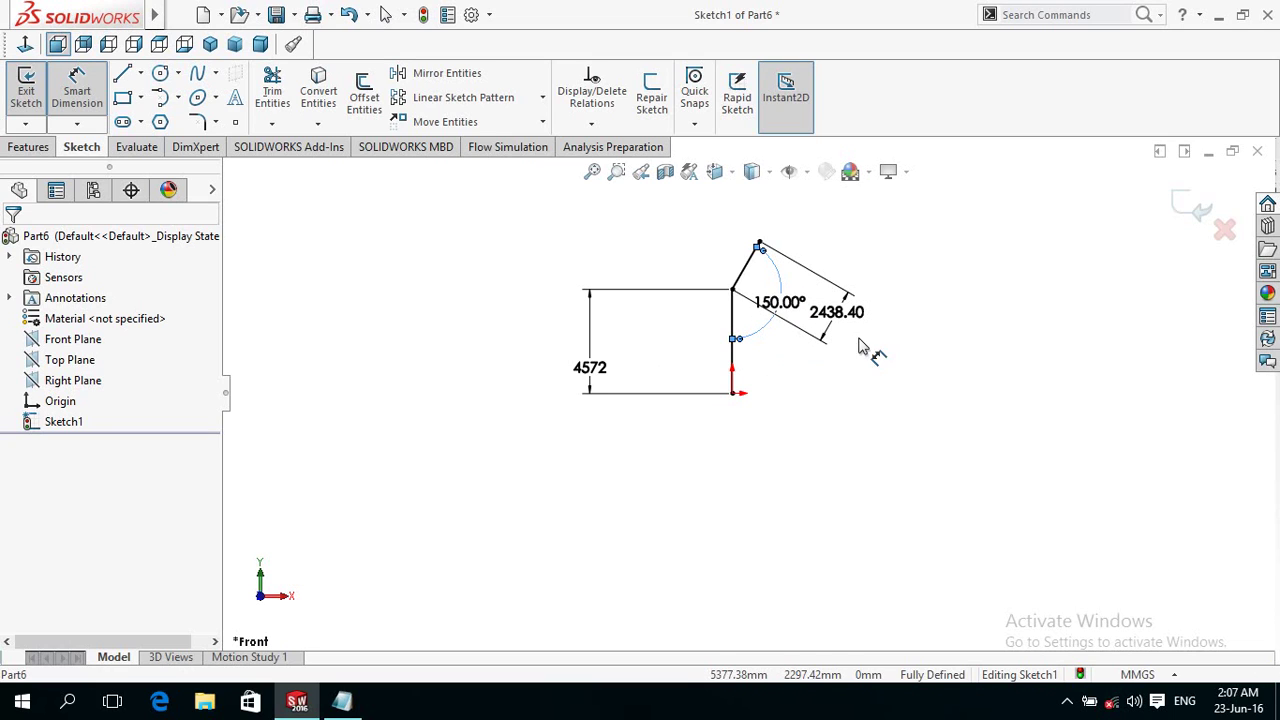
double_click(782, 303)
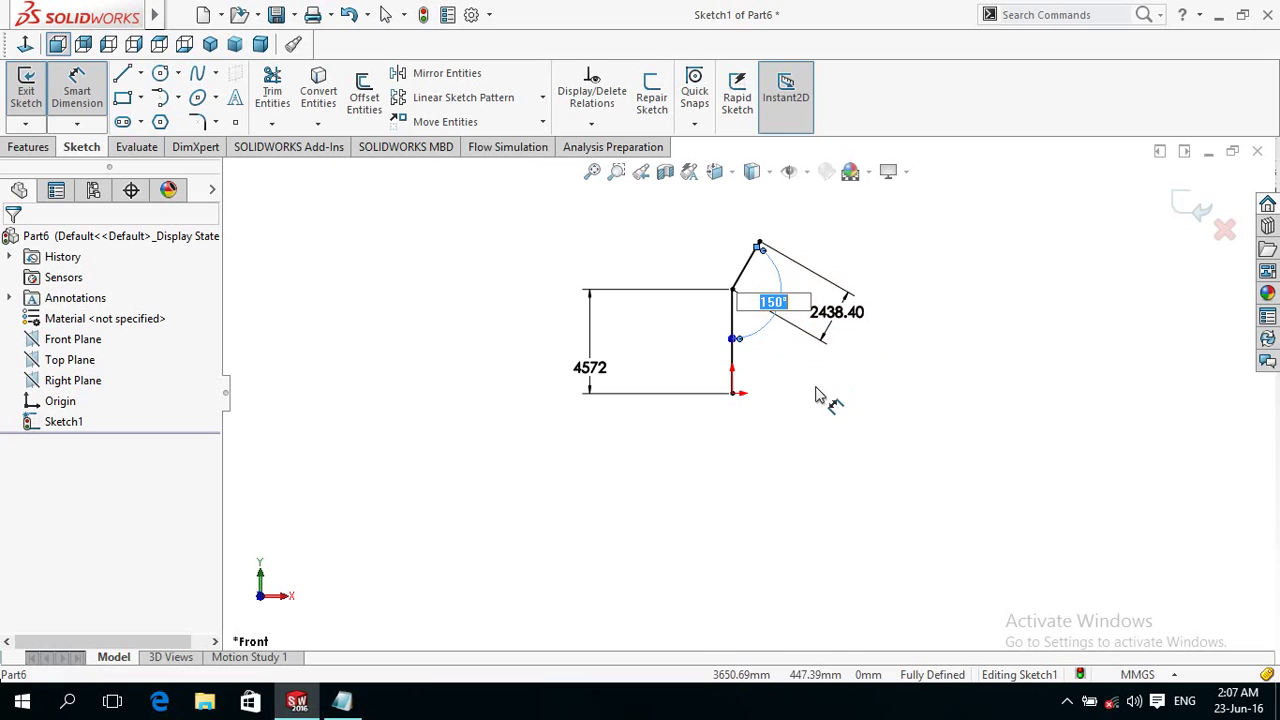
text(140)
key(Return)
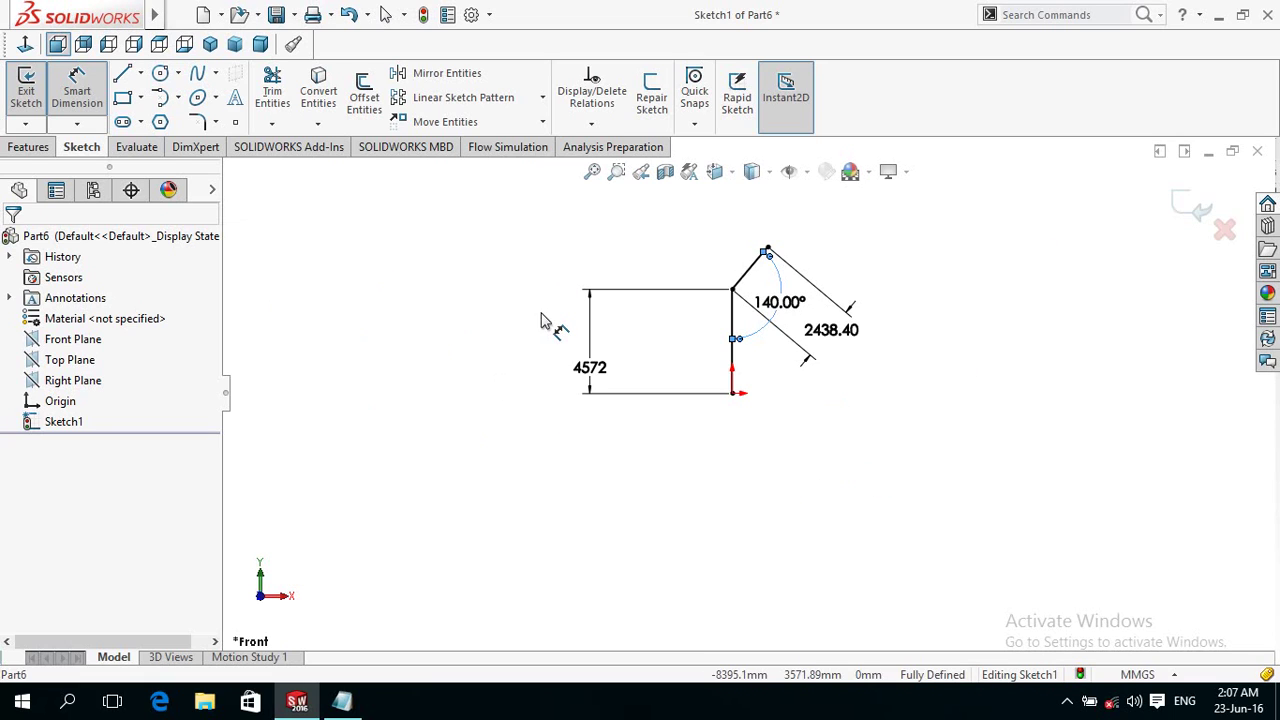
Switch the document units to IPS (inches).
key(Escape)
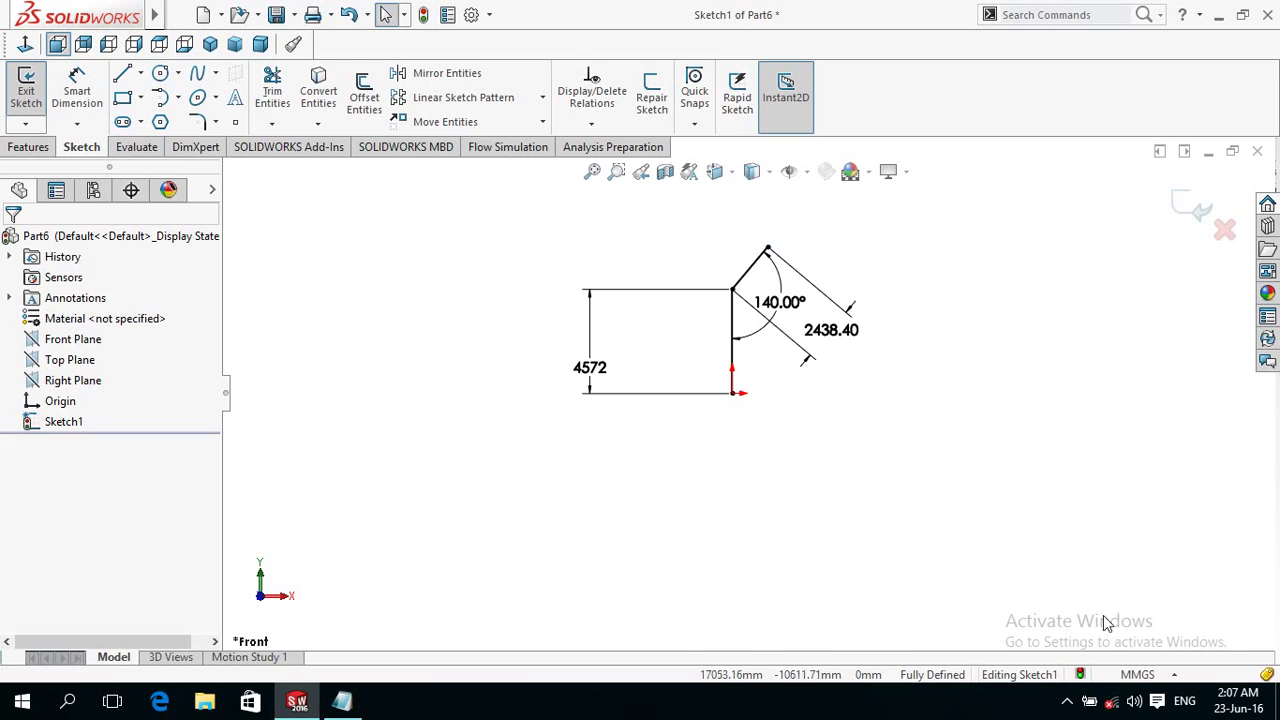
click(1140, 674)
click(1117, 619)
Start a new sketch on the Top Plane, viewed normal to it.
key(ctrl+b)
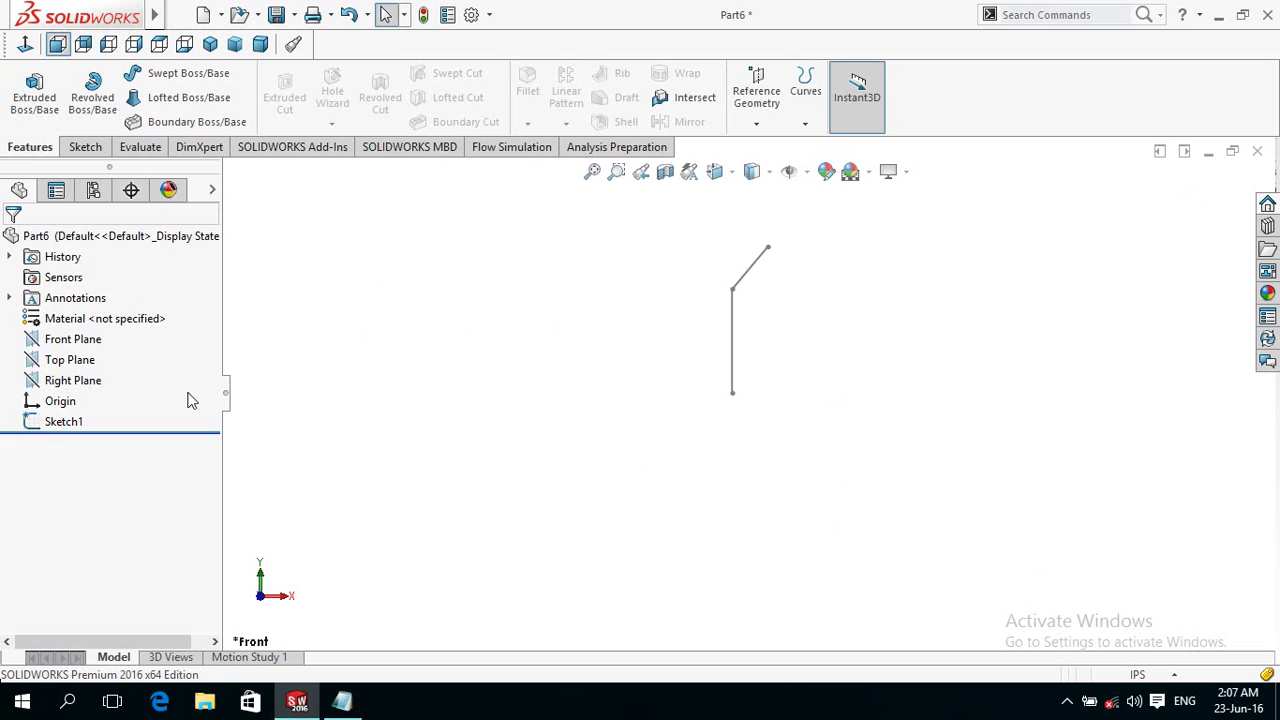
click(80, 363)
click(86, 337)
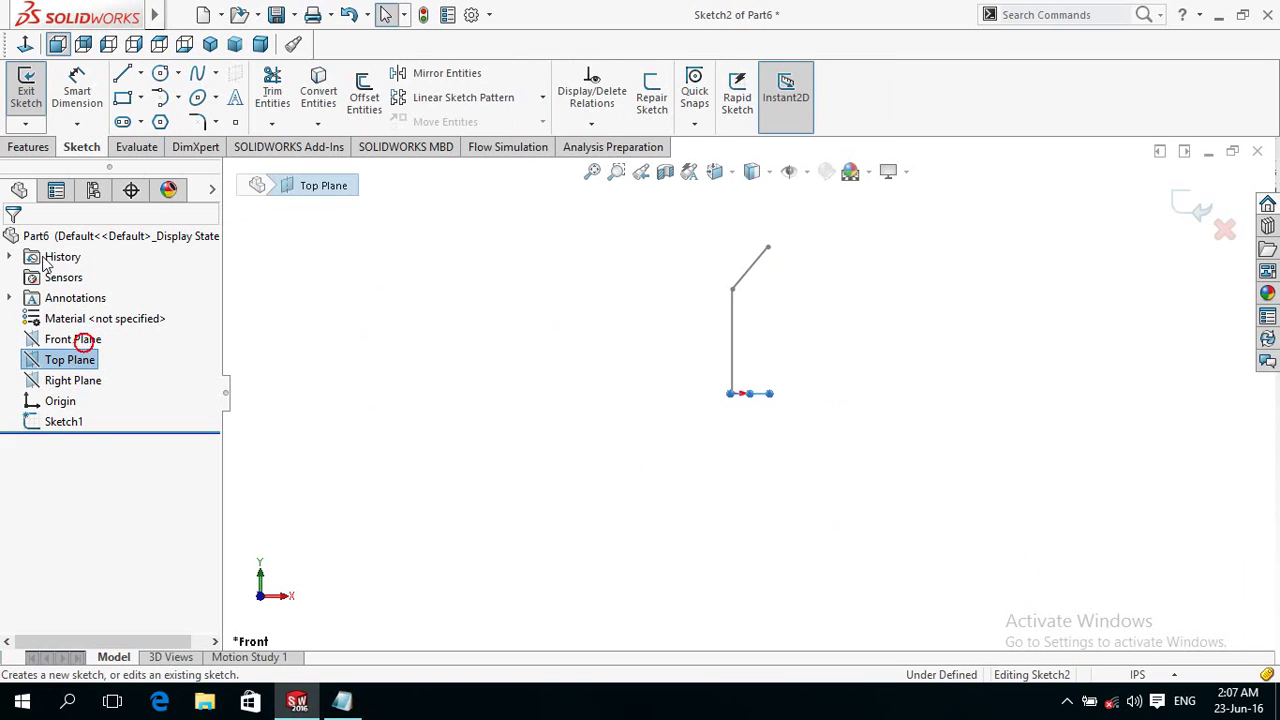
click(16, 52)
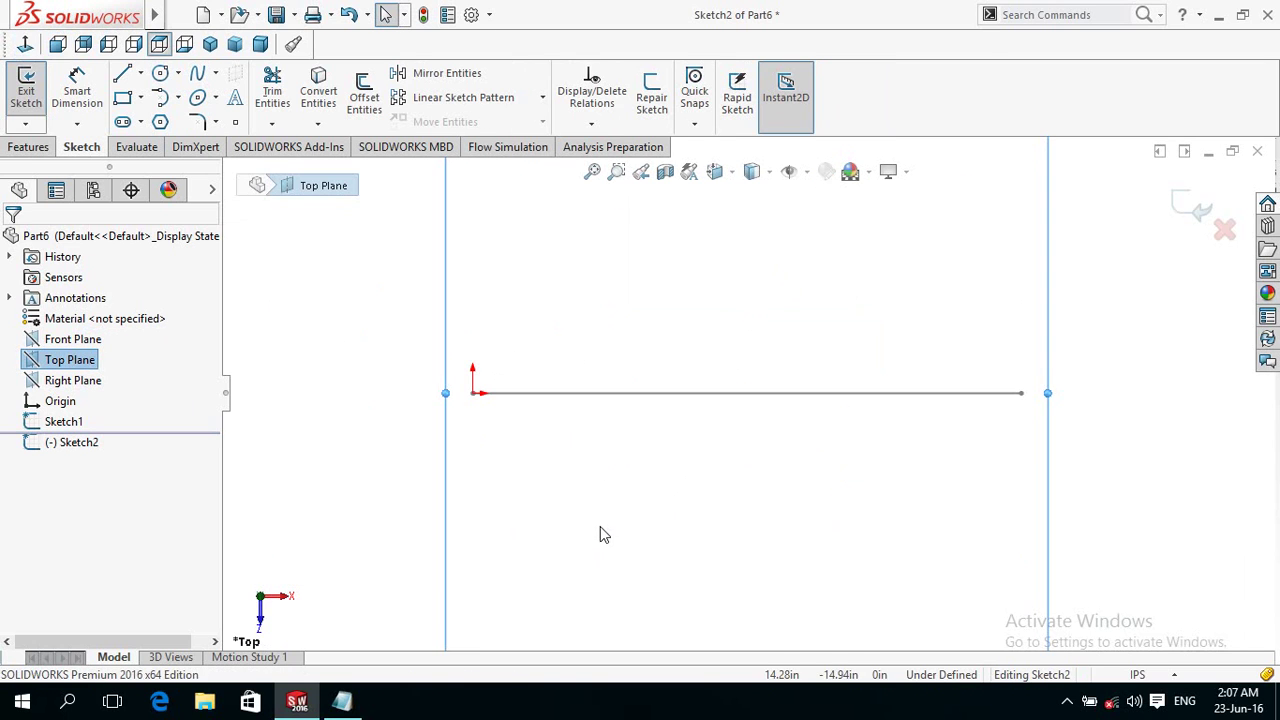
click(577, 508)
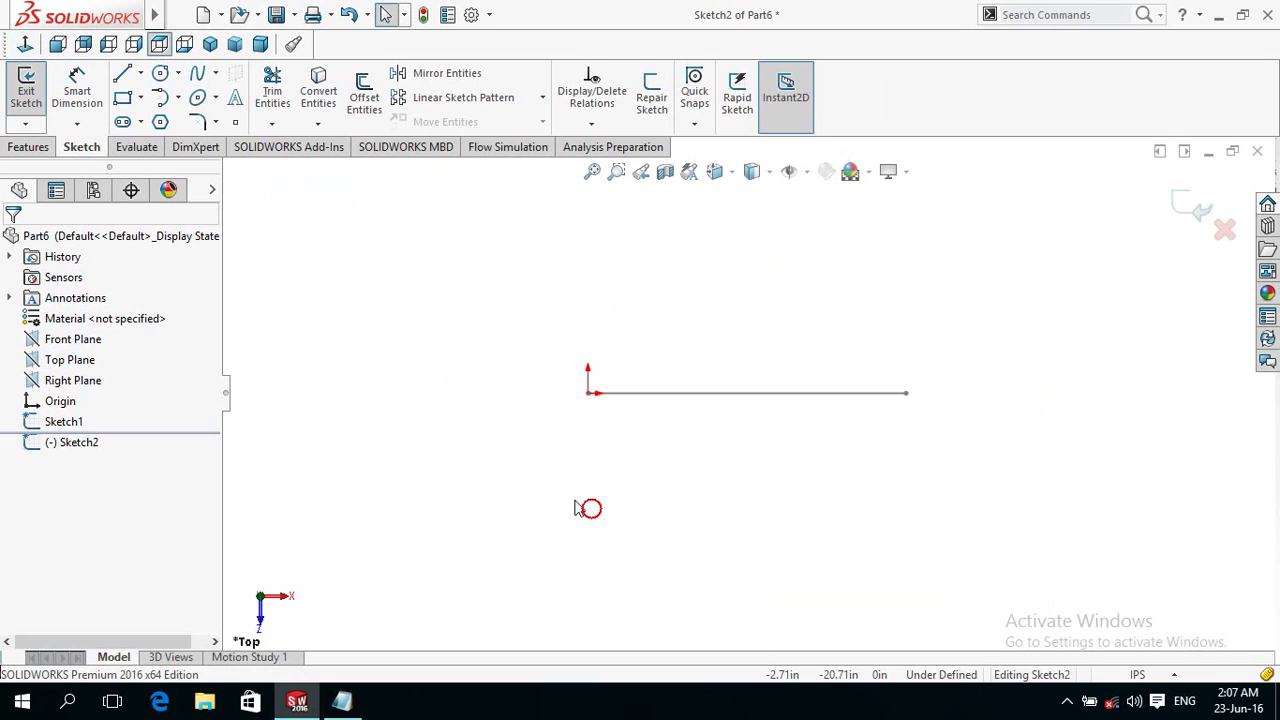
Draw a circle centred on the origin and dimension its diameter to 36.
click(159, 76)
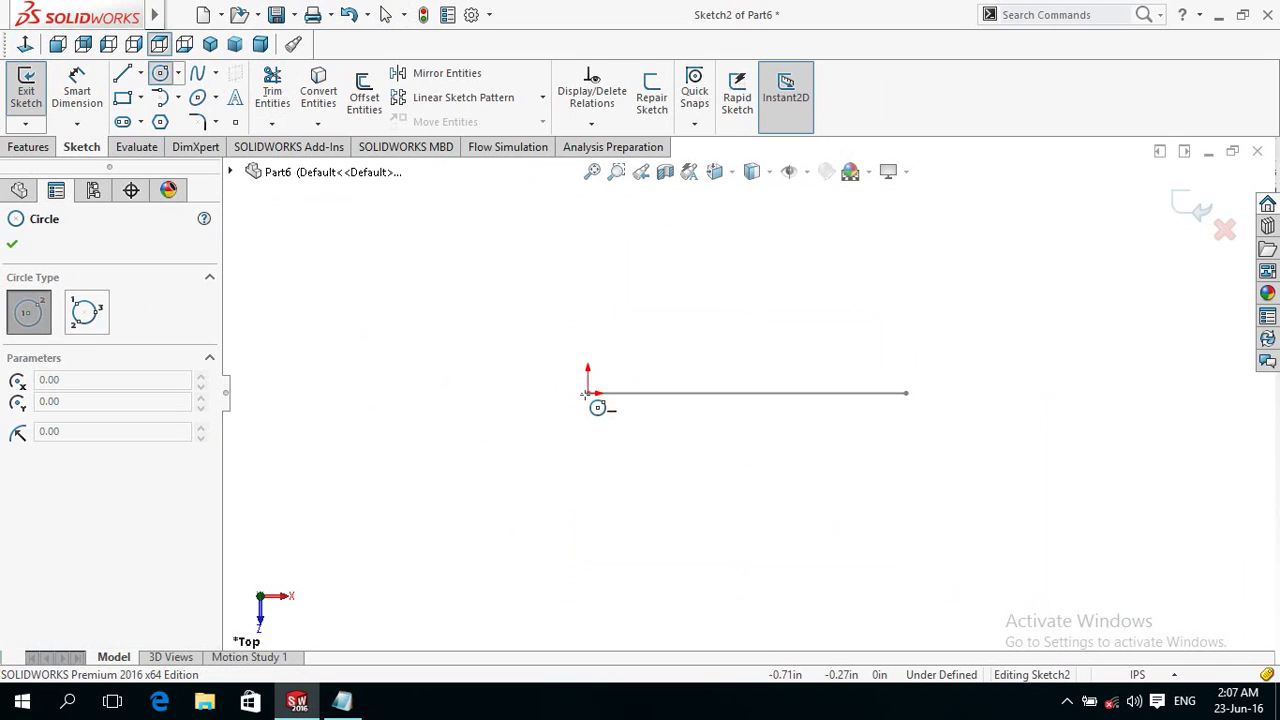
drag(587, 393, 499, 398)
right_drag(429, 454, 429, 300)
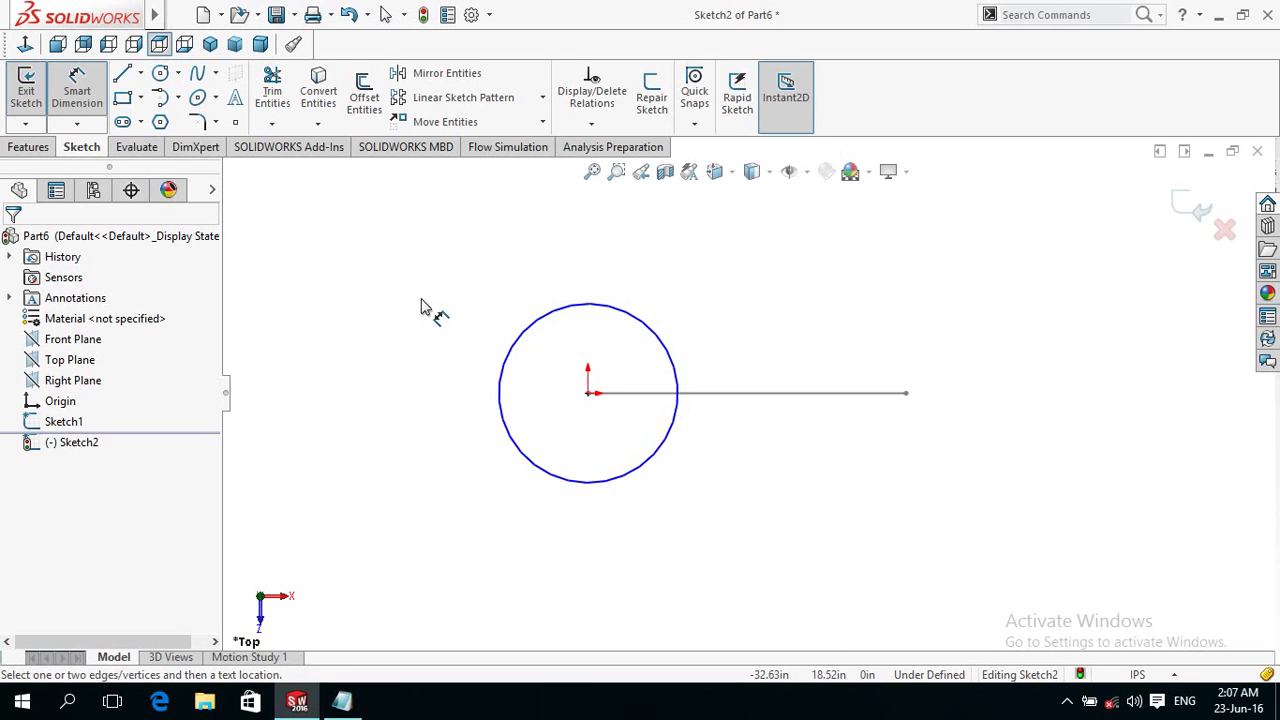
click(514, 462)
click(392, 545)
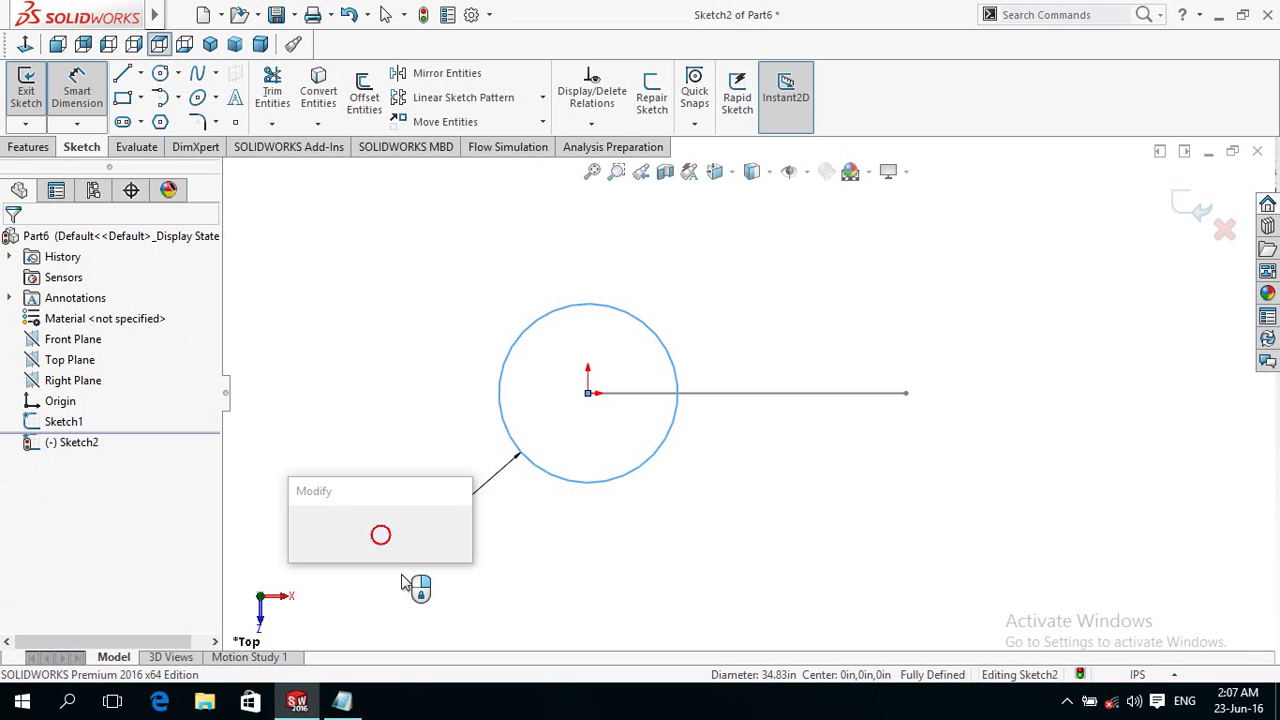
text(36)
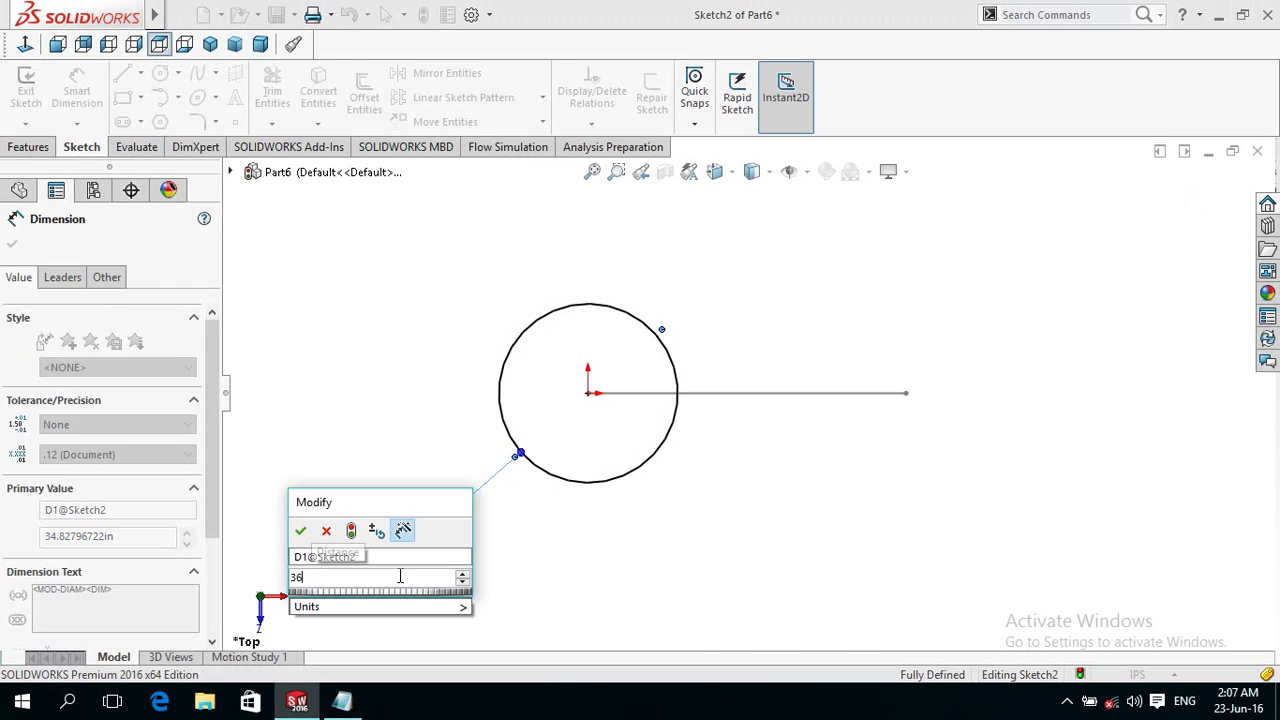
click(298, 532)
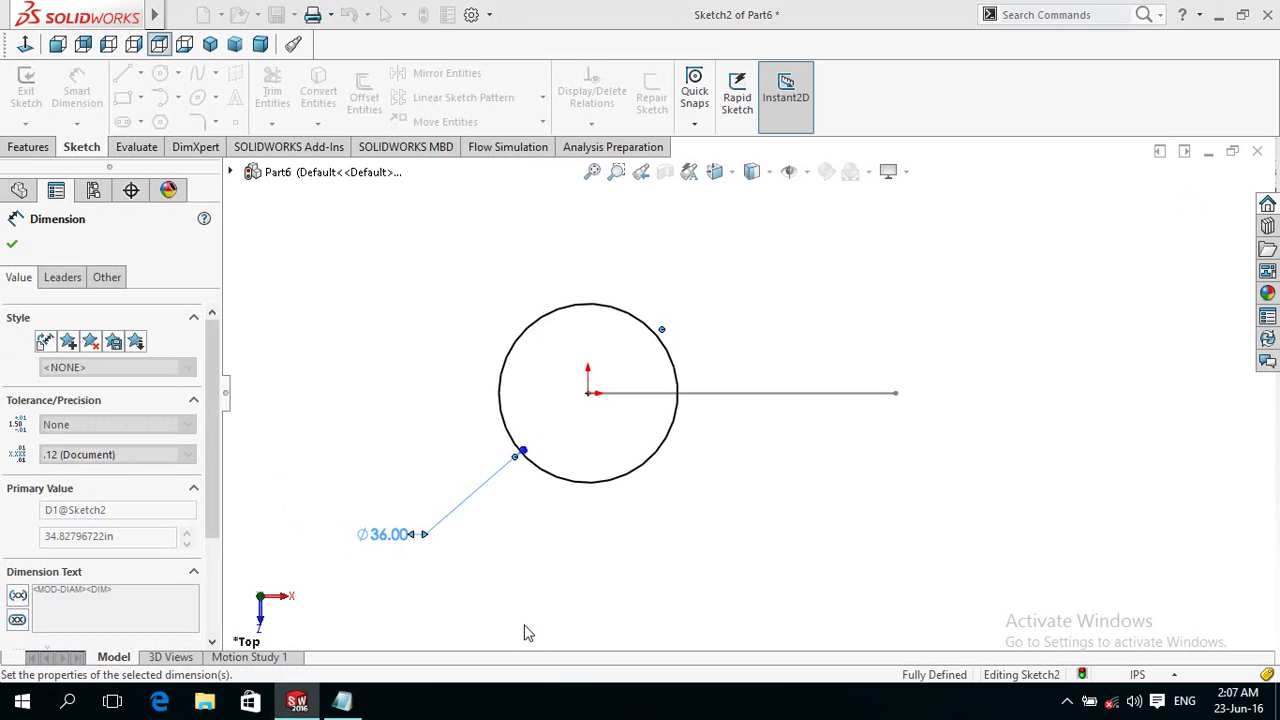
click(12, 244)
click(28, 147)
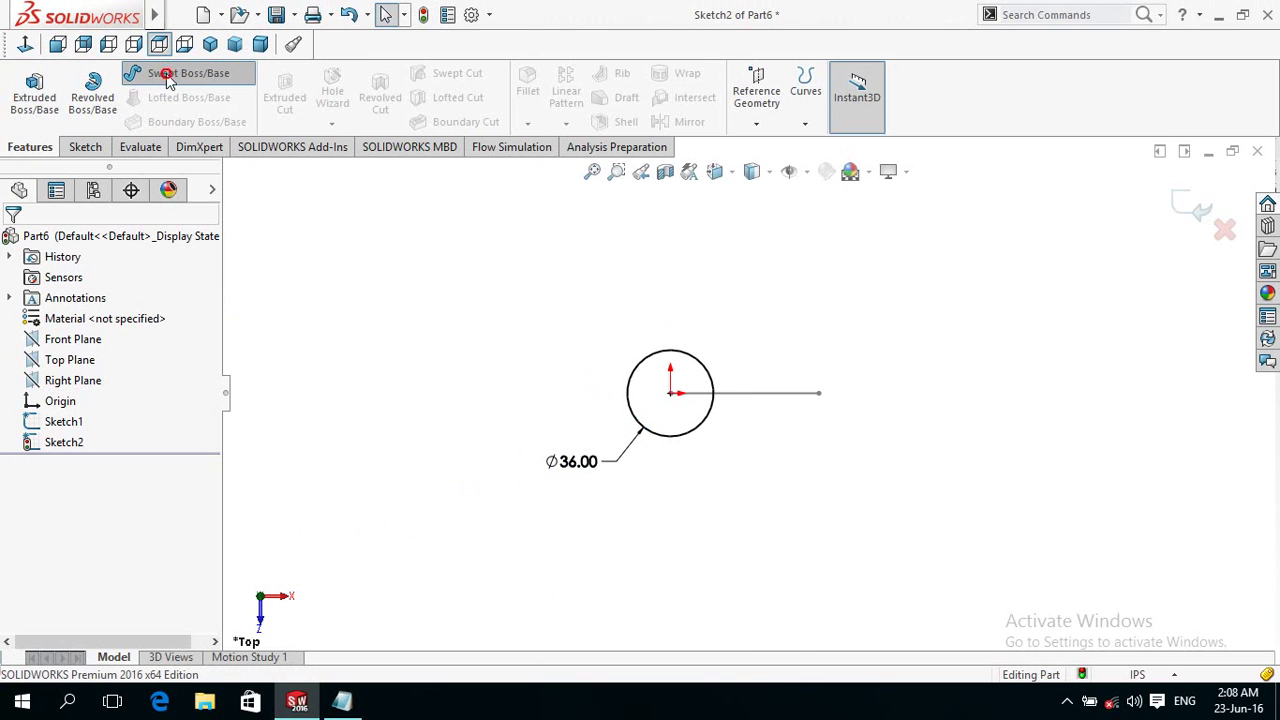
Sweep the Sketch2 circle along the Sketch1 path as a thin feature with 1 in walls.
click(170, 73)
middle_drag(546, 331, 545, 330)
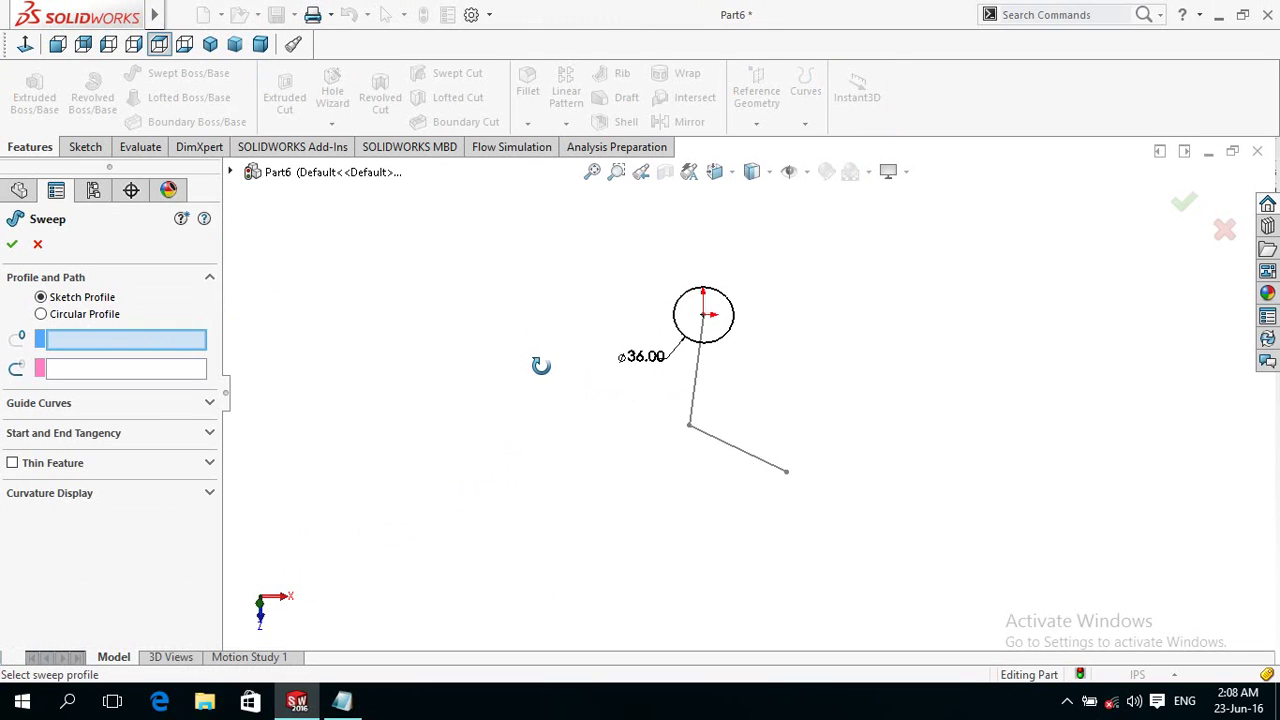
click(688, 287)
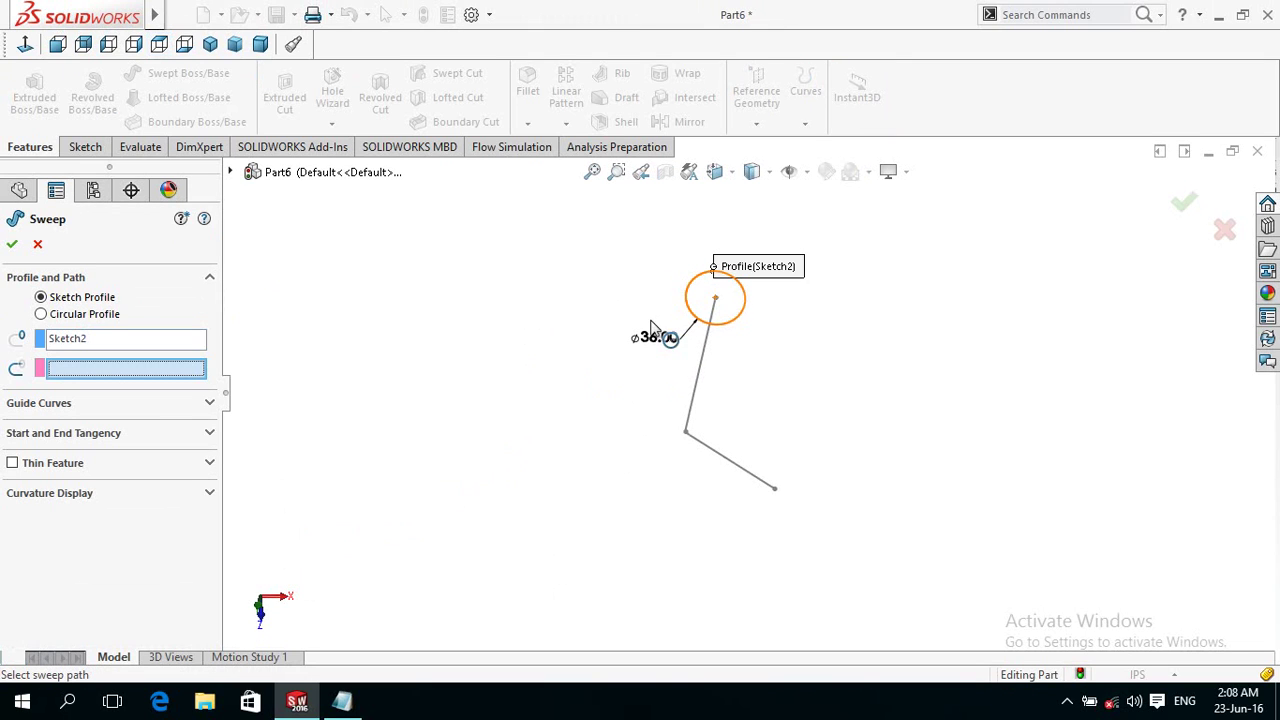
click(697, 389)
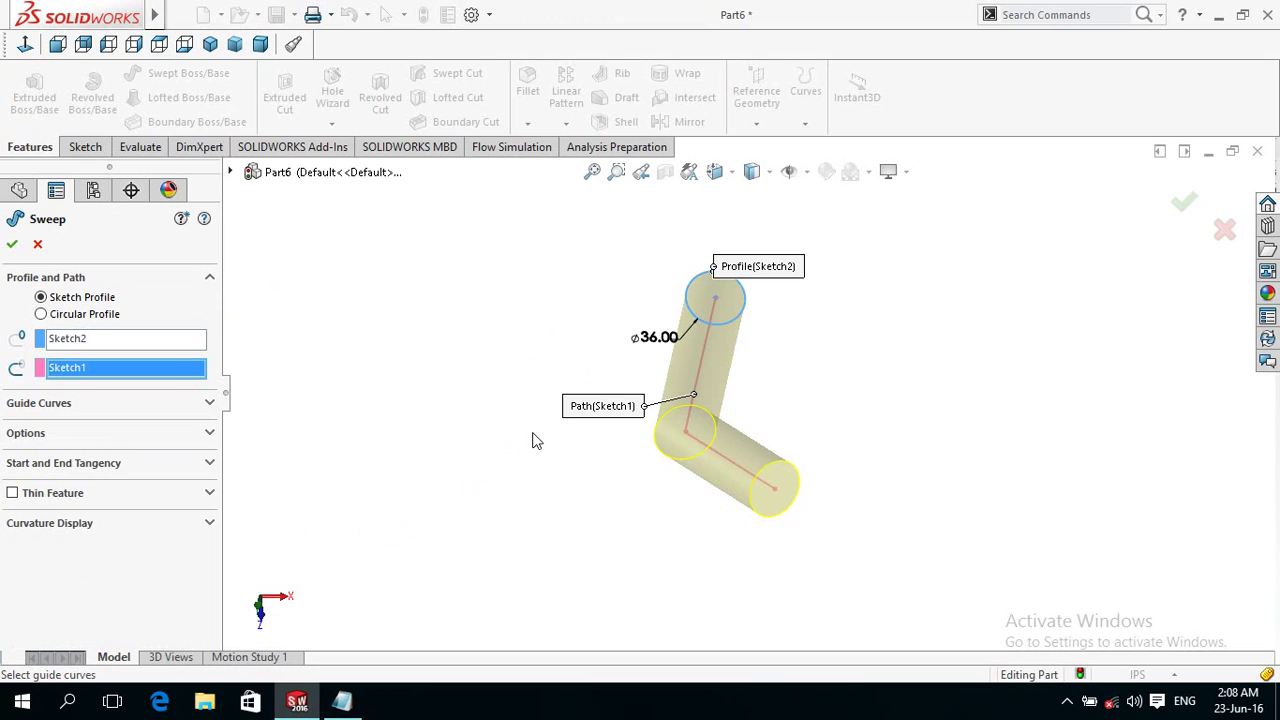
click(13, 493)
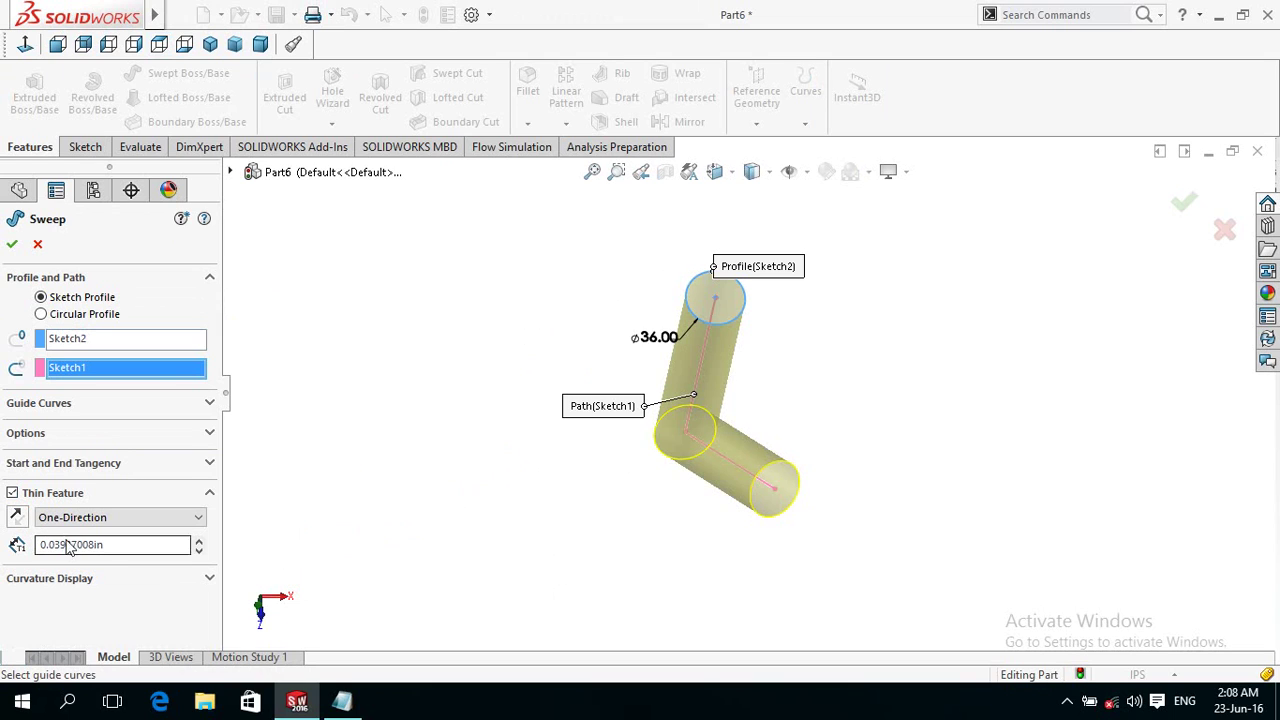
double_click(108, 546)
text(1)
key(Return)
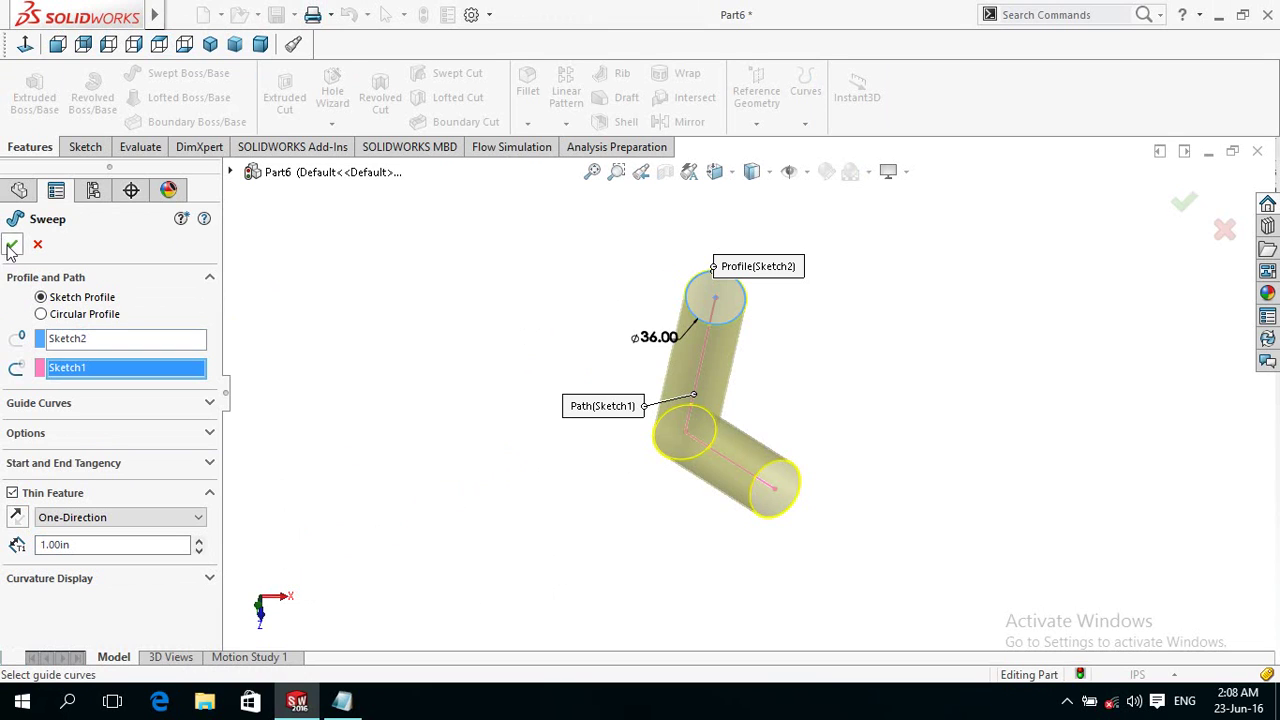
click(12, 245)
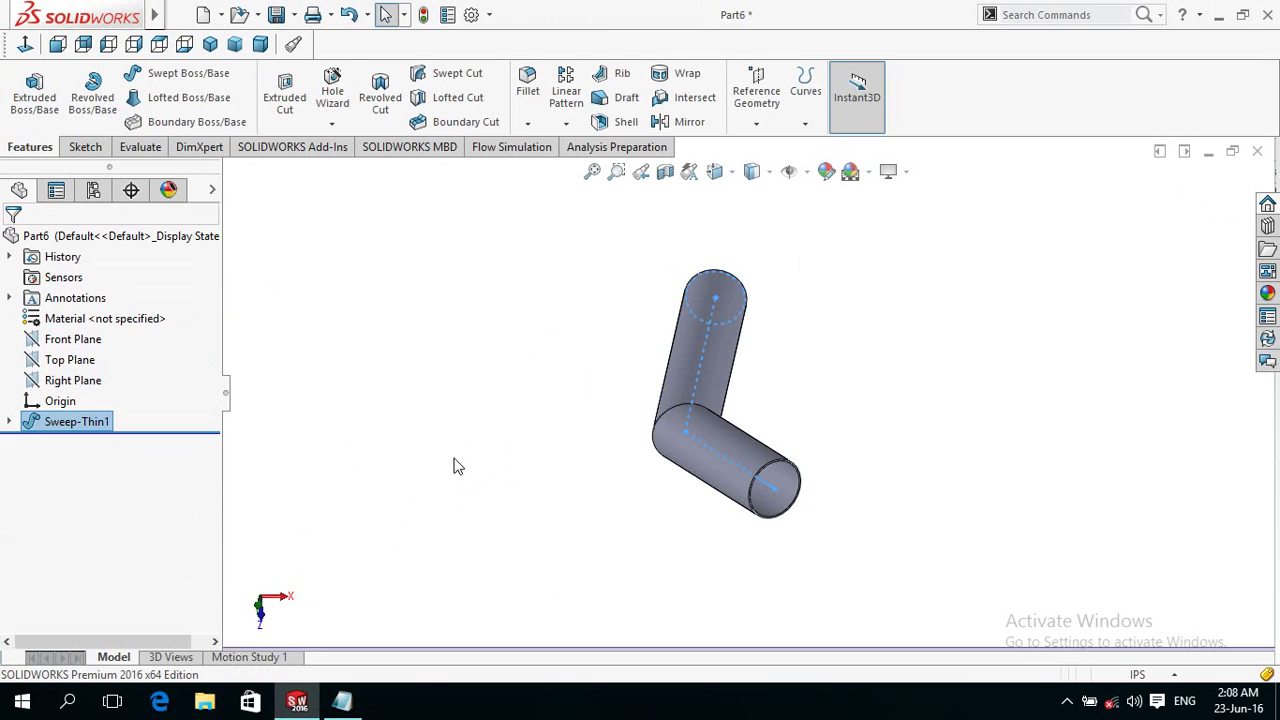
mouse_move(531, 458)
middle_down()
mouse_move(600, 457)
mouse_move(634, 500)
mouse_move(646, 603)
mouse_move(551, 585)
mouse_move(551, 543)
mouse_move(520, 463)
mouse_move(466, 469)
mouse_move(443, 488)
mouse_move(474, 517)
mouse_move(670, 520)
middle_up()
scroll(800, 466, down, 2)
scroll(776, 483, up, 1)
scroll(773, 481, up, 1)
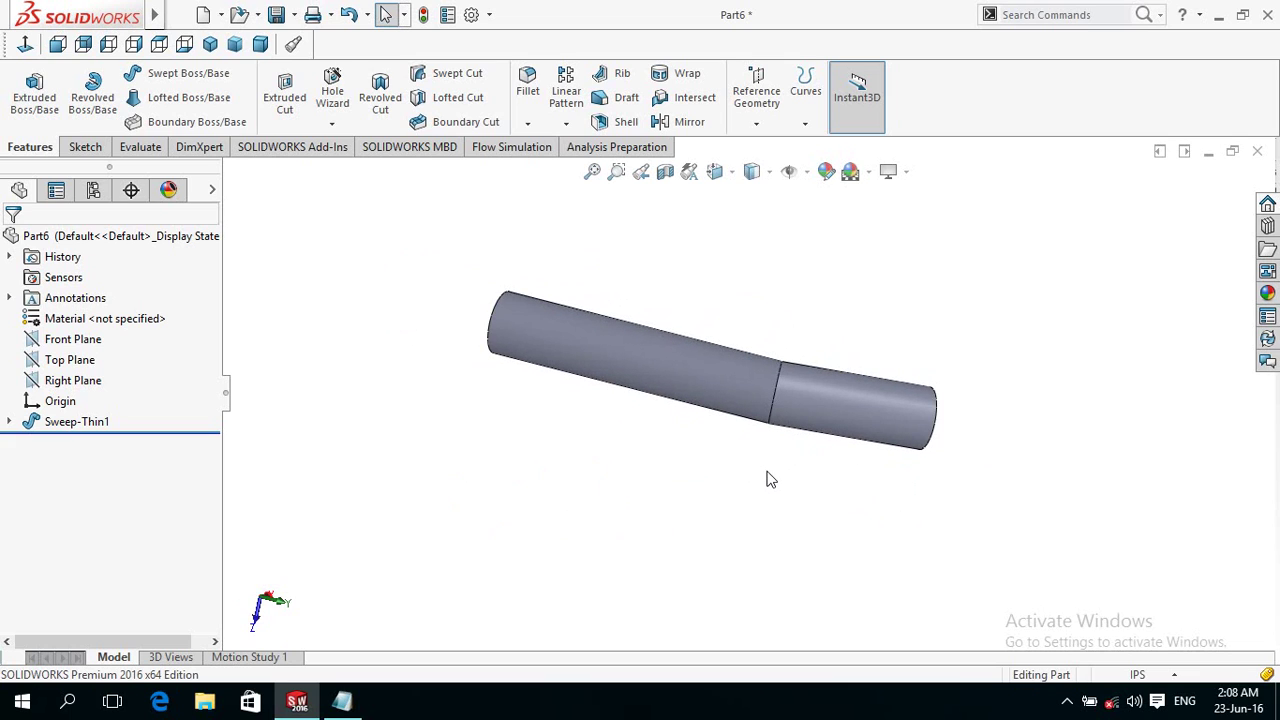
scroll(766, 475, up, 1)
mouse_move(763, 470)
middle_down()
mouse_move(689, 548)
mouse_move(703, 557)
mouse_move(686, 538)
middle_up()
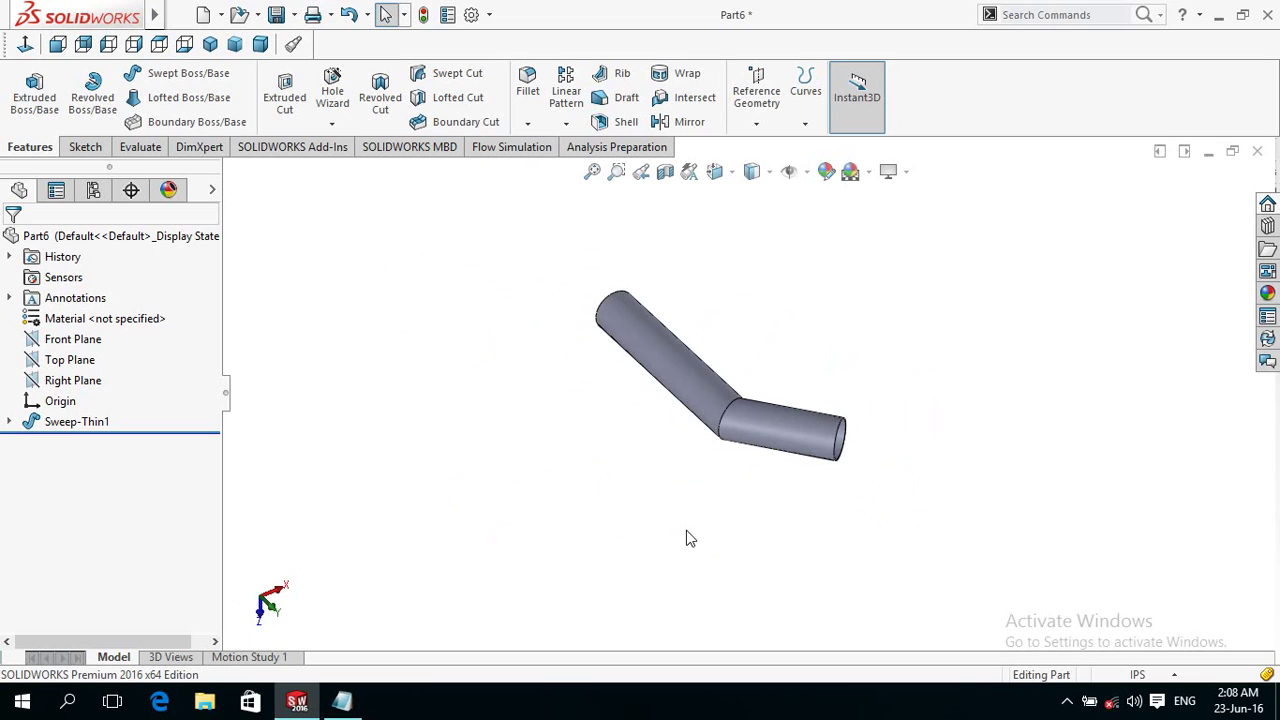
Sketch on the Front Plane a vertical line up the tube and a slanted line branching upper-left.
click(50, 340)
click(63, 309)
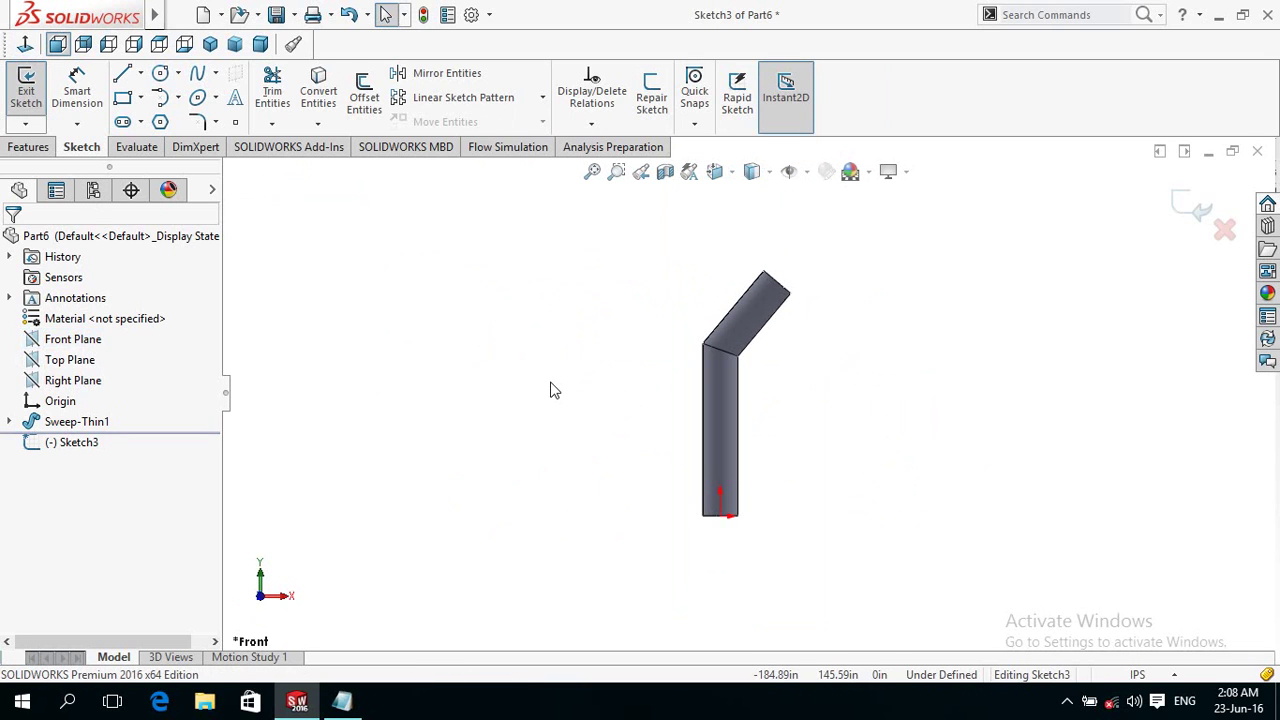
key(l)
click(720, 517)
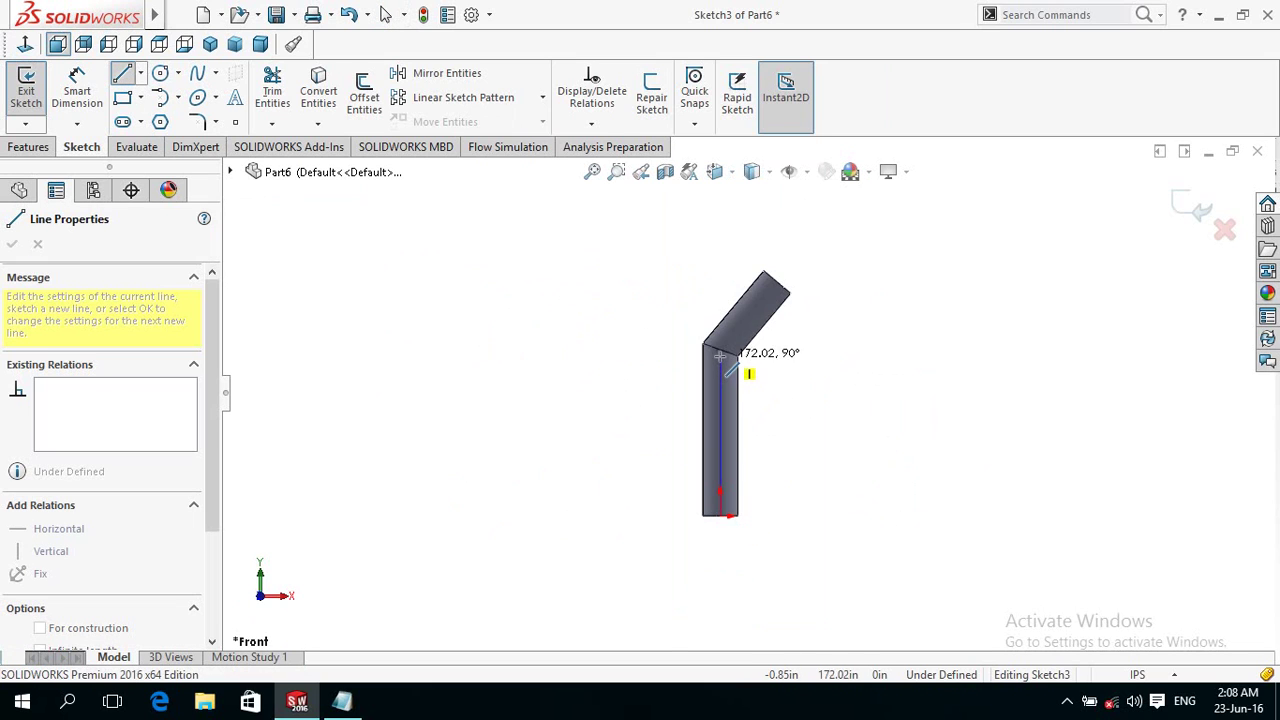
click(720, 350)
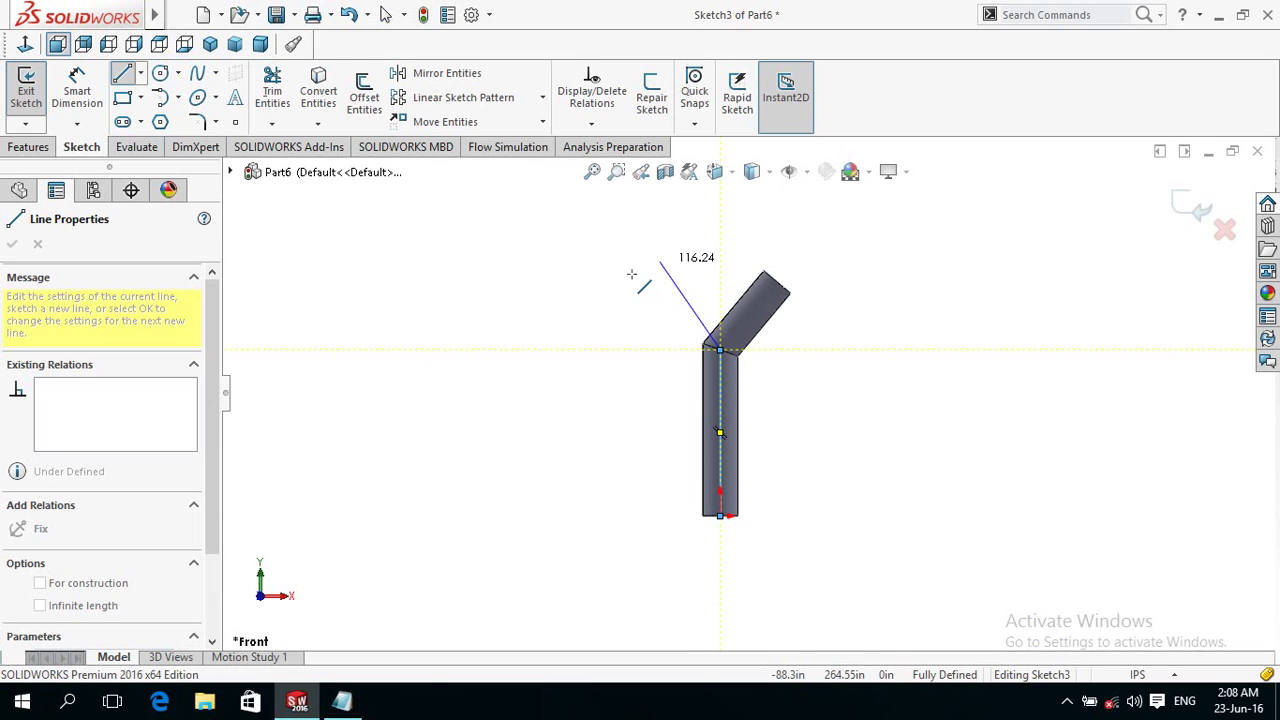
click(627, 279)
Begin dimensioning the vertical line to 180 in length.
key(Escape)
key(d)
click(724, 430)
Place the 180 dimension as driven and delete a stray 77.43 dimension on the slanted line.
click(800, 440)
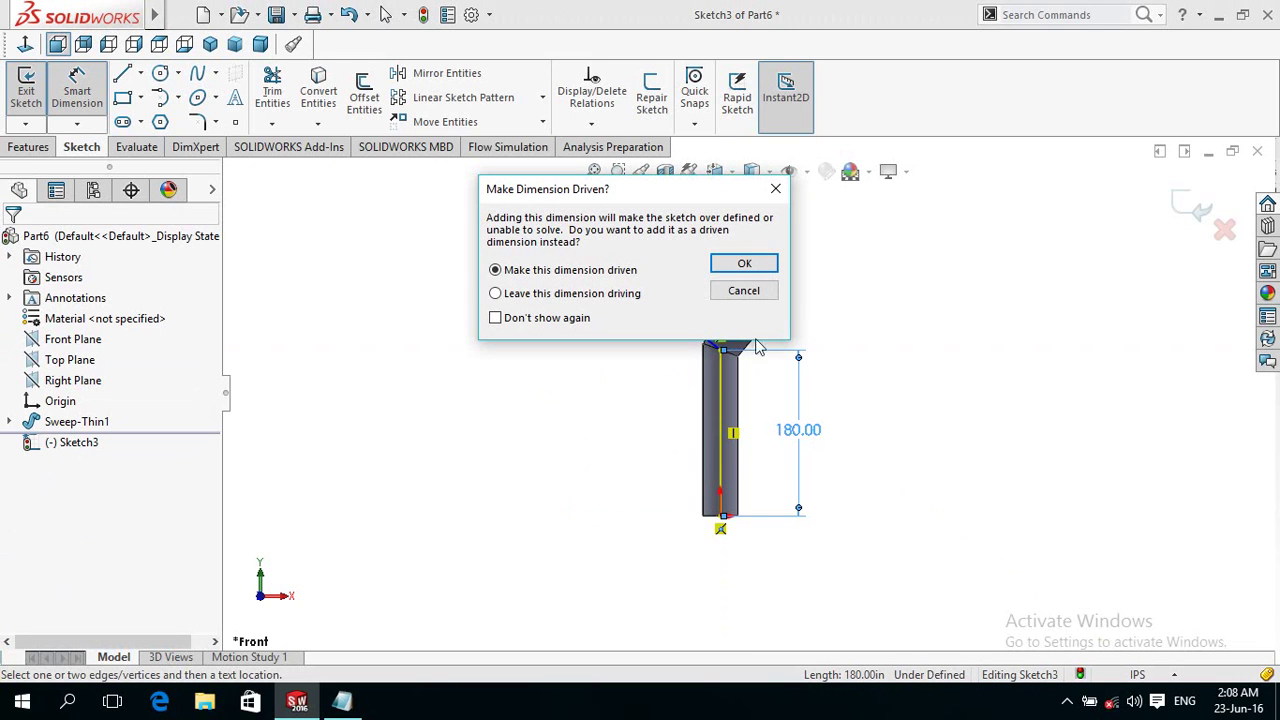
click(745, 265)
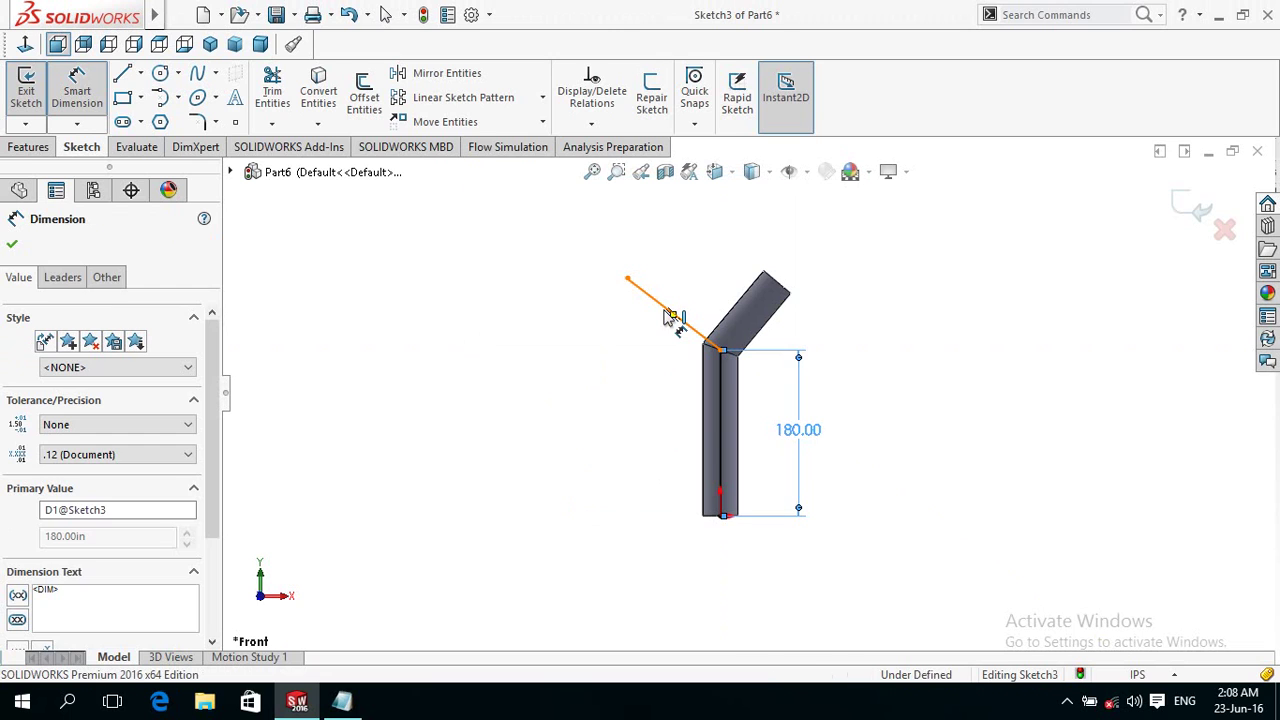
click(665, 312)
click(638, 352)
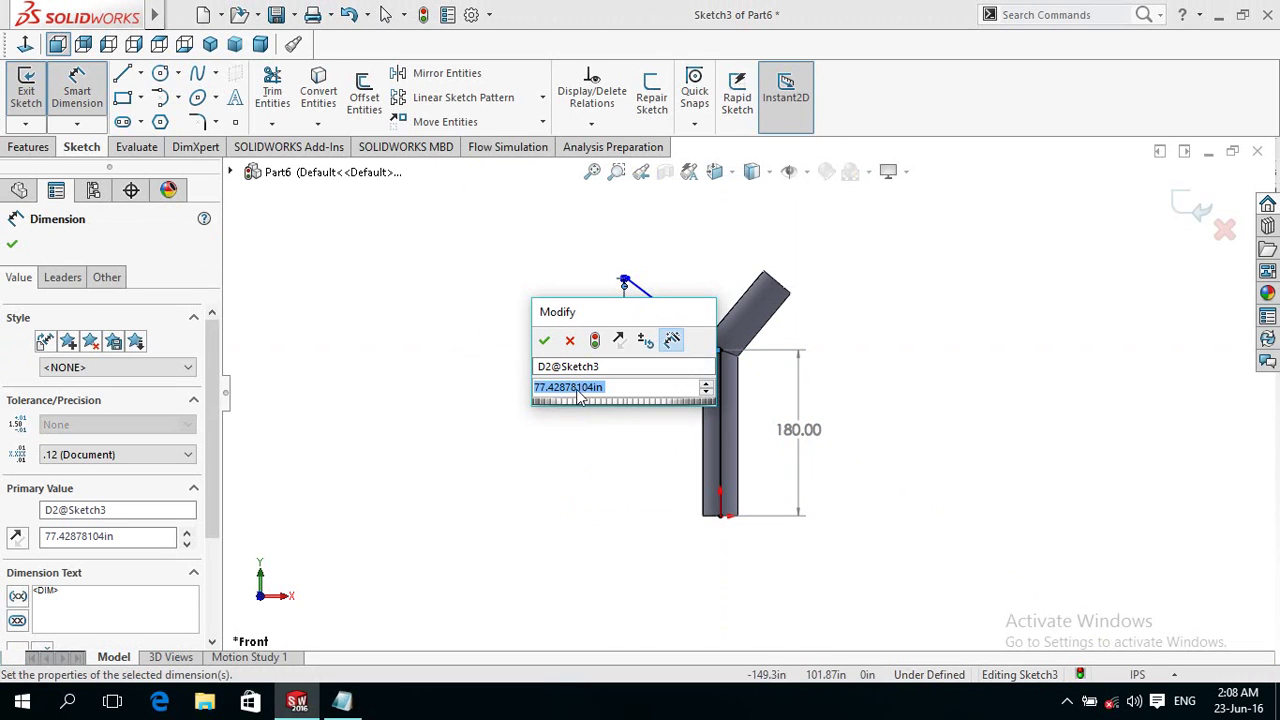
click(576, 343)
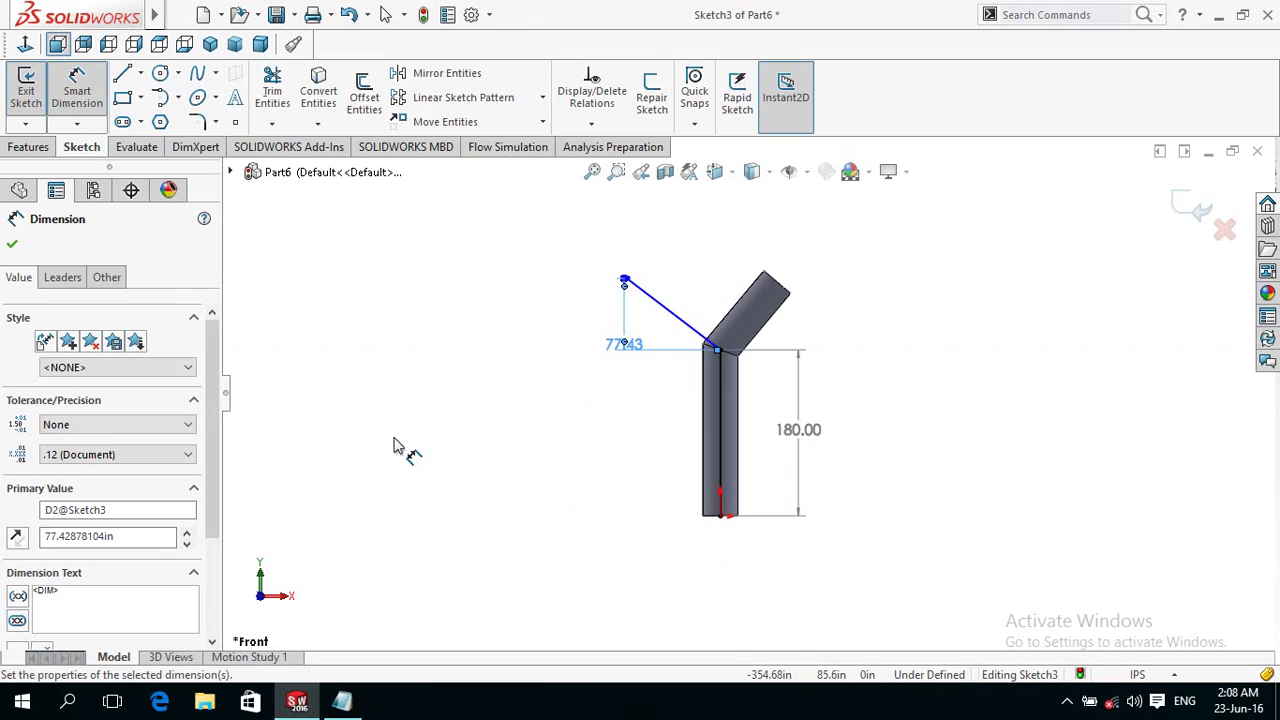
key(Delete)
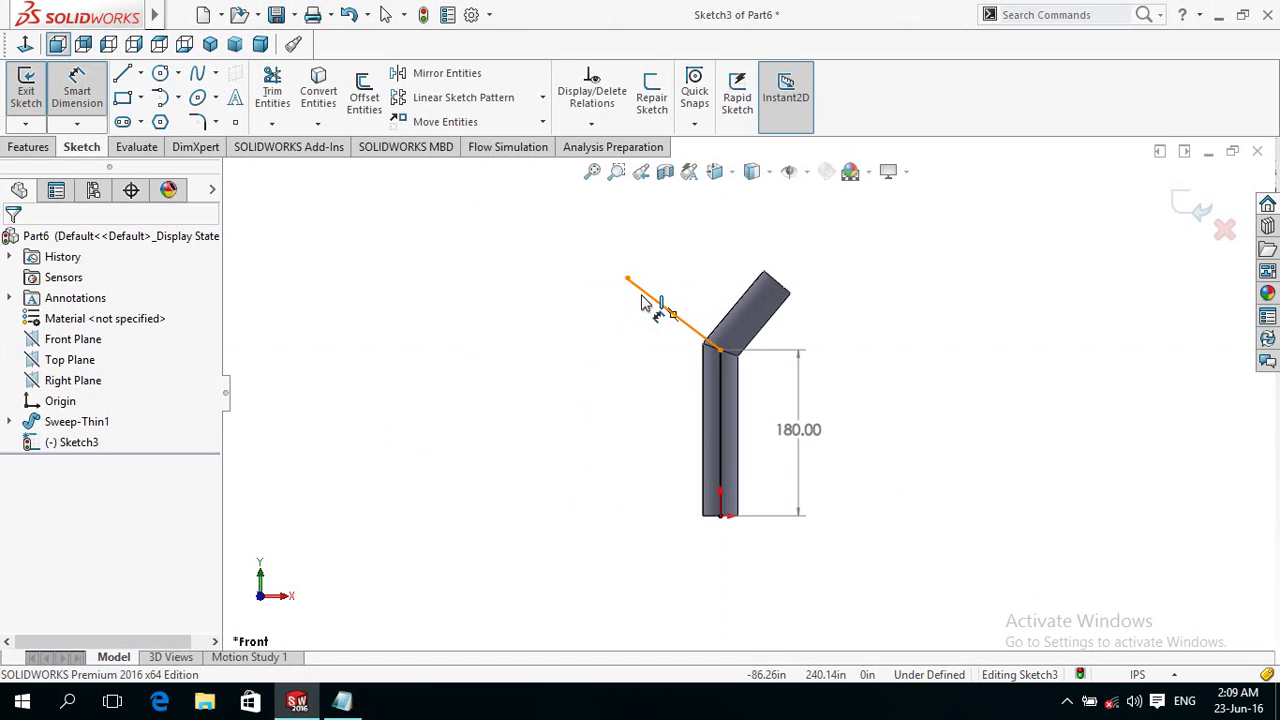
Dimension the slanted line to 8 ft (96 in), then box-select all sketch lines and dimensions.
click(643, 303)
click(638, 328)
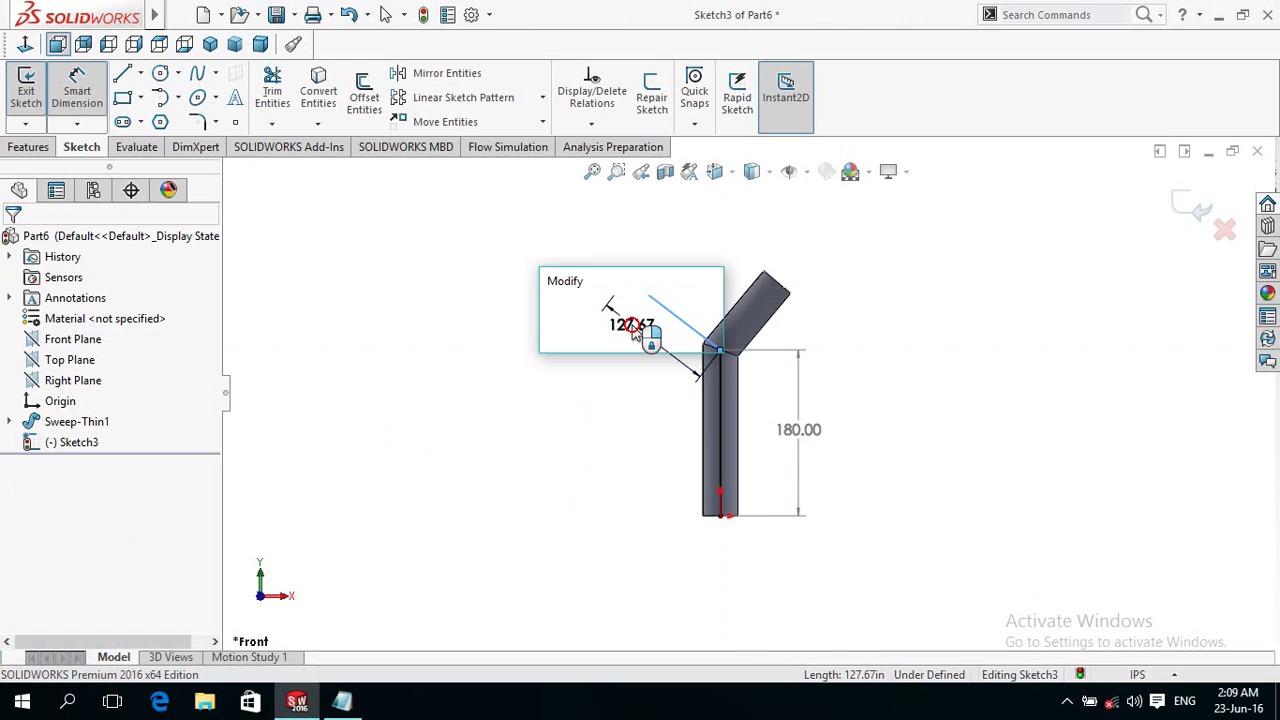
text(8ft)
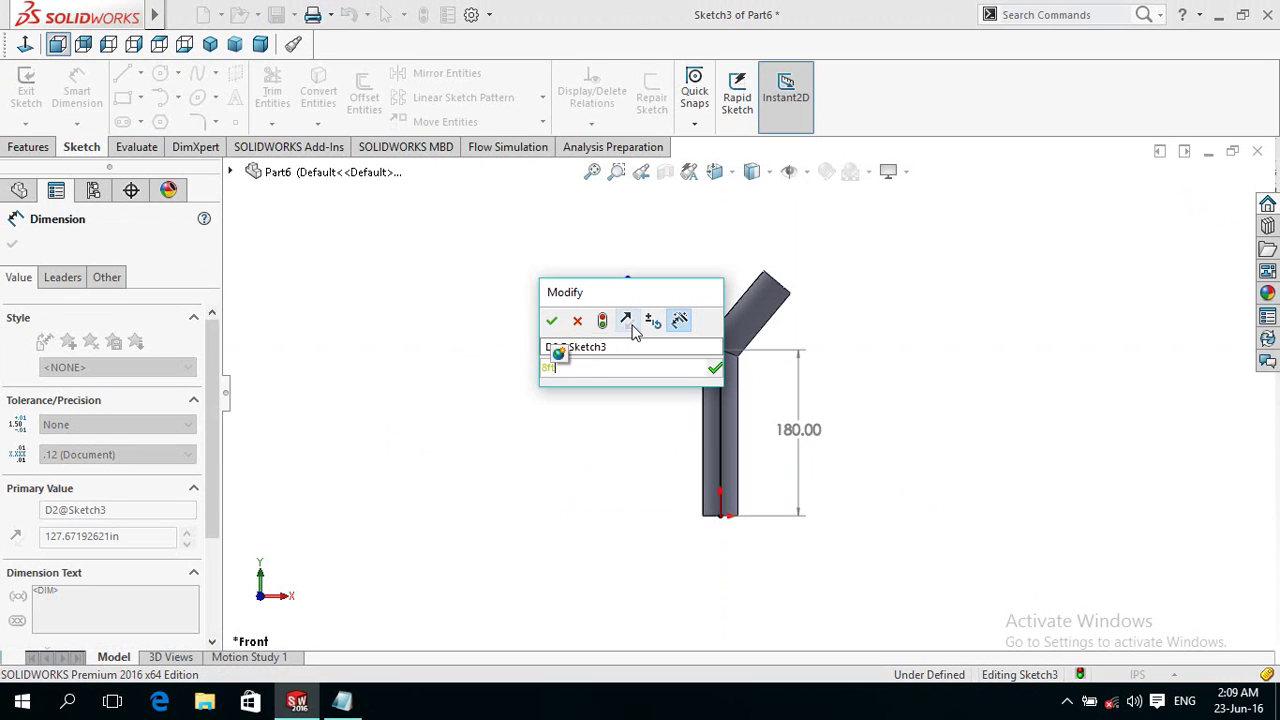
key(Return)
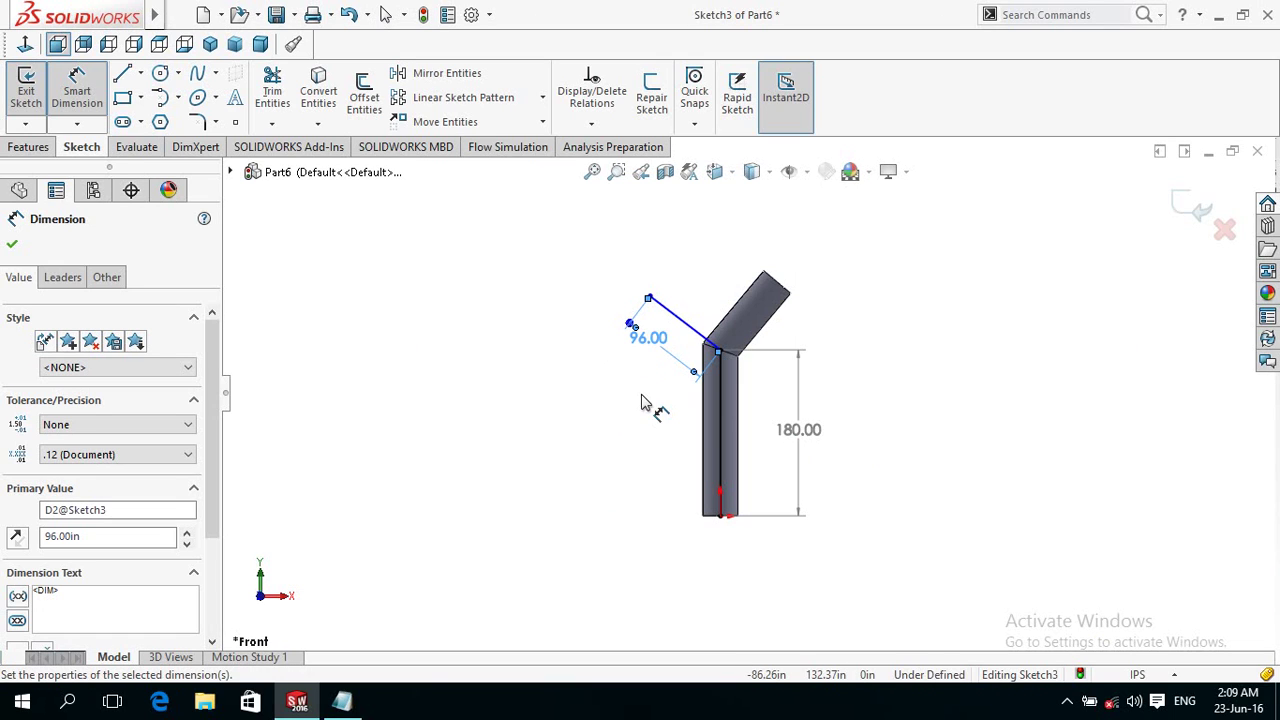
click(620, 416)
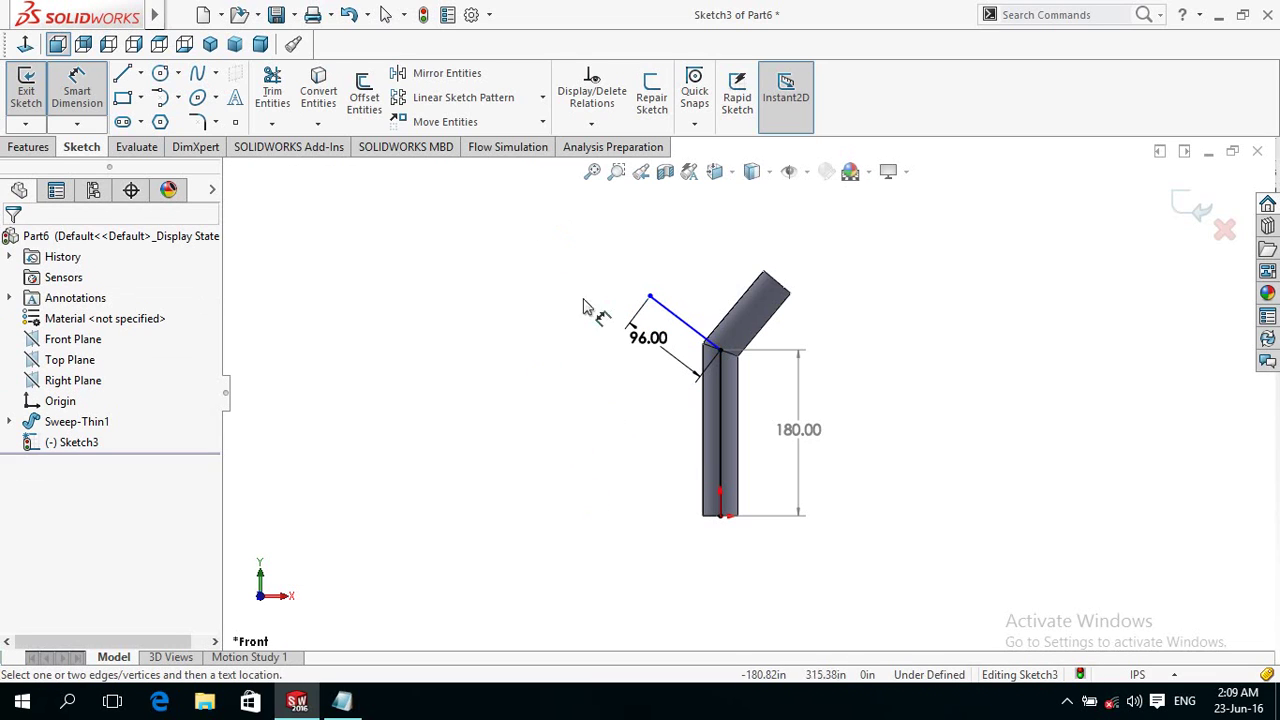
drag(880, 285, 543, 626)
Delete the old sketch geometry and redraw a vertical line up the tube with a slanted line upper-left.
key(Delete)
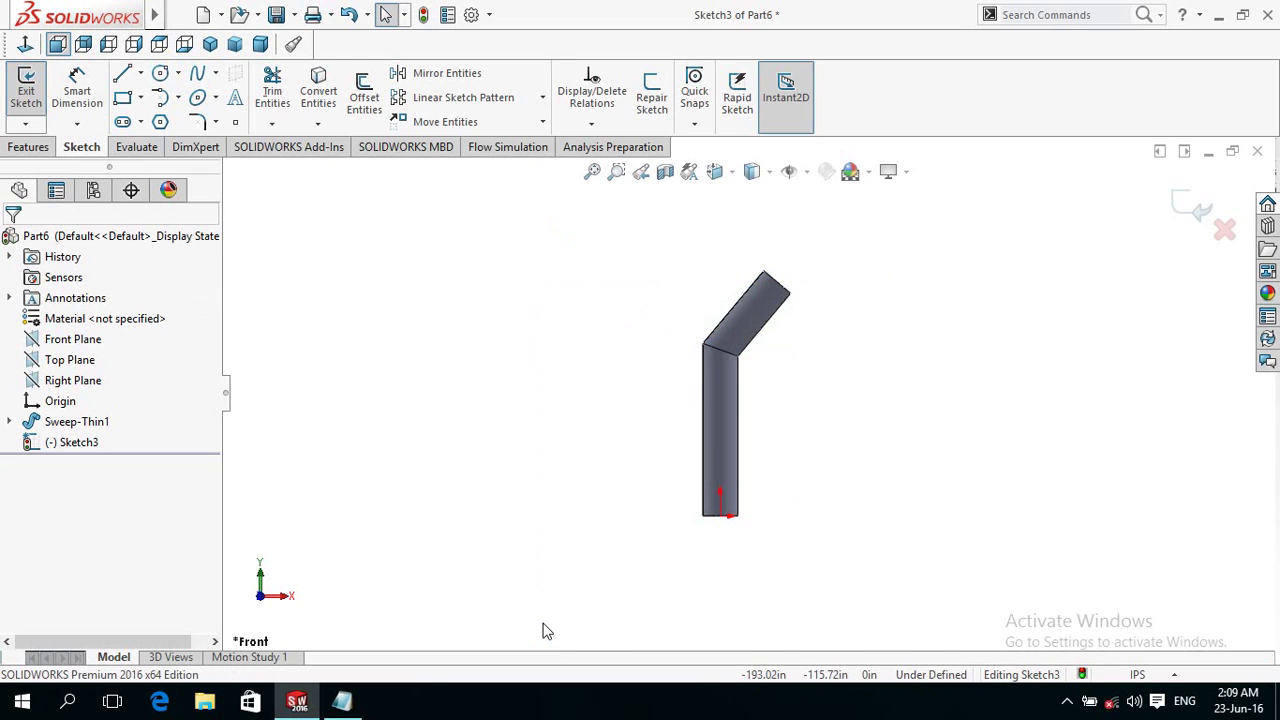
key(l)
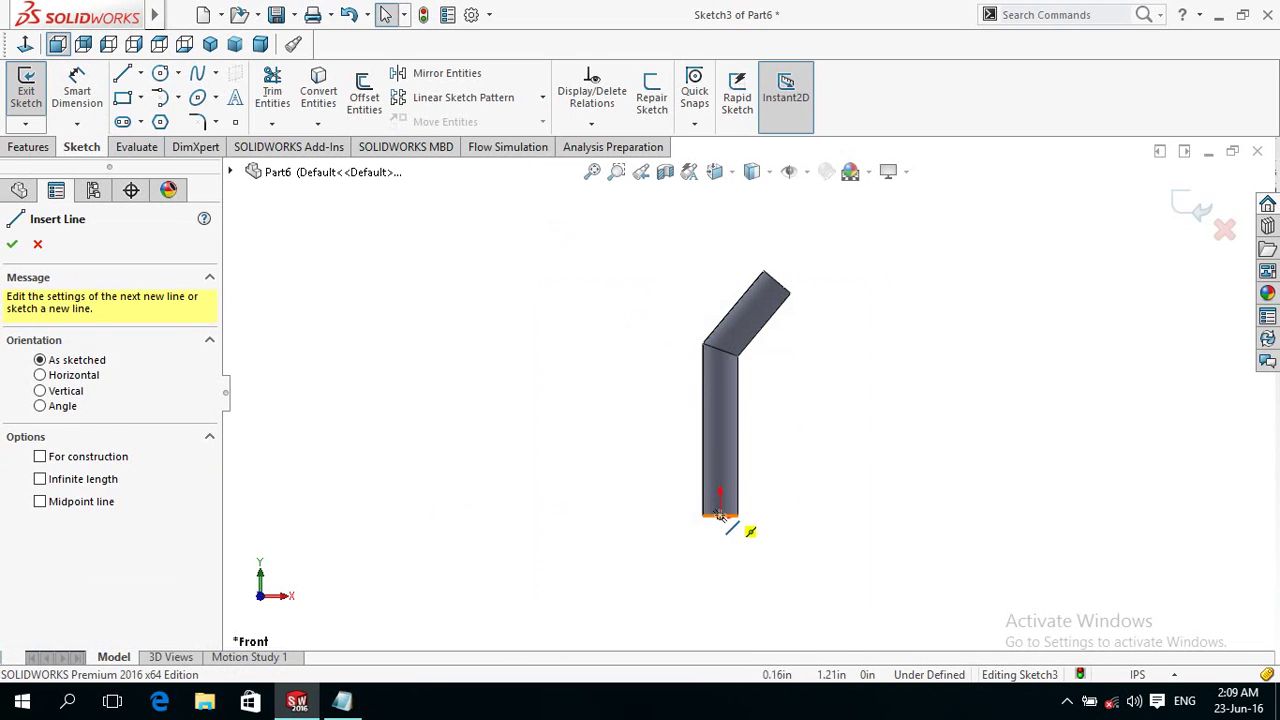
click(720, 515)
click(720, 283)
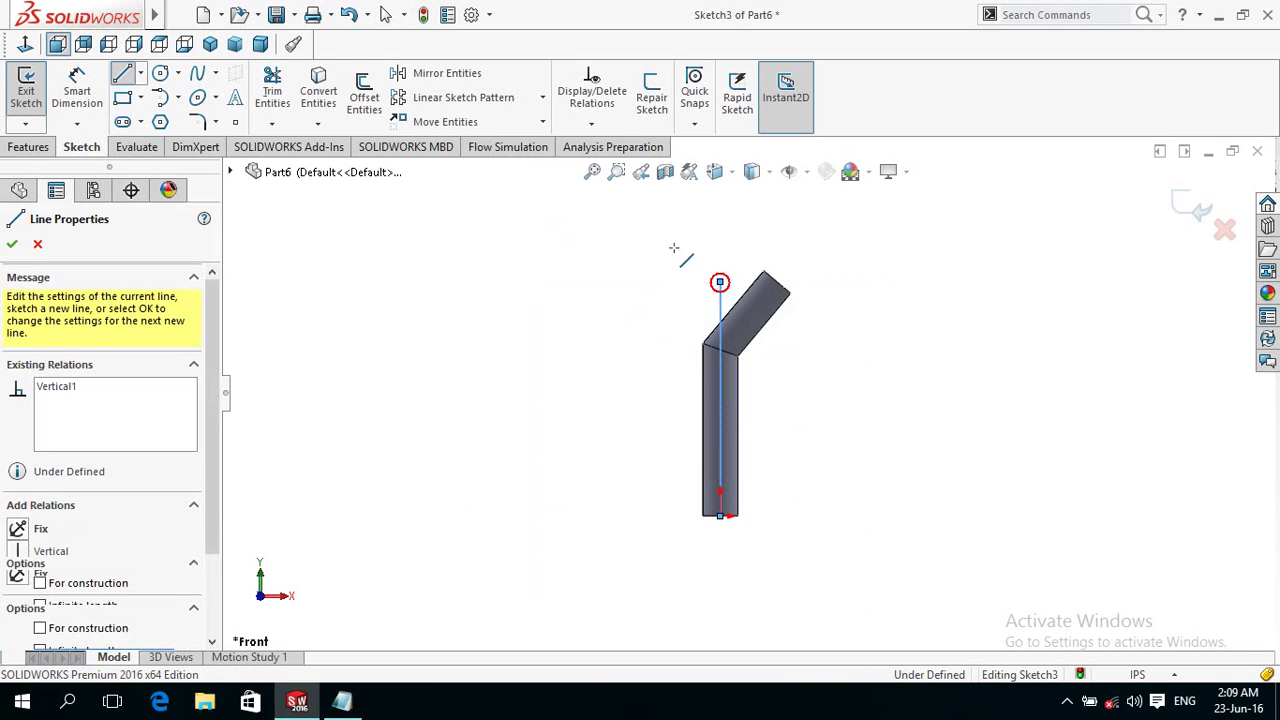
click(636, 212)
key(Escape)
Undo an unwanted 76.26 dimension on the slanted line and pick the line again to dimension.
right_drag(605, 460, 606, 360)
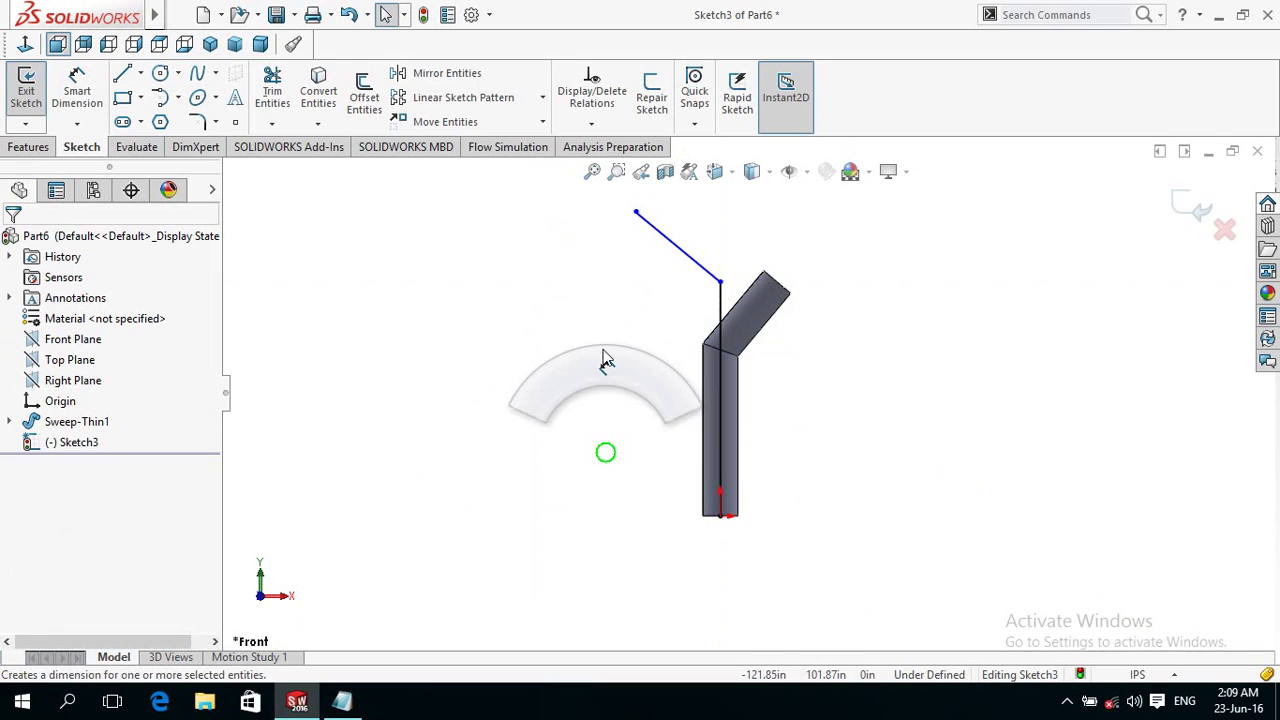
click(688, 262)
click(656, 306)
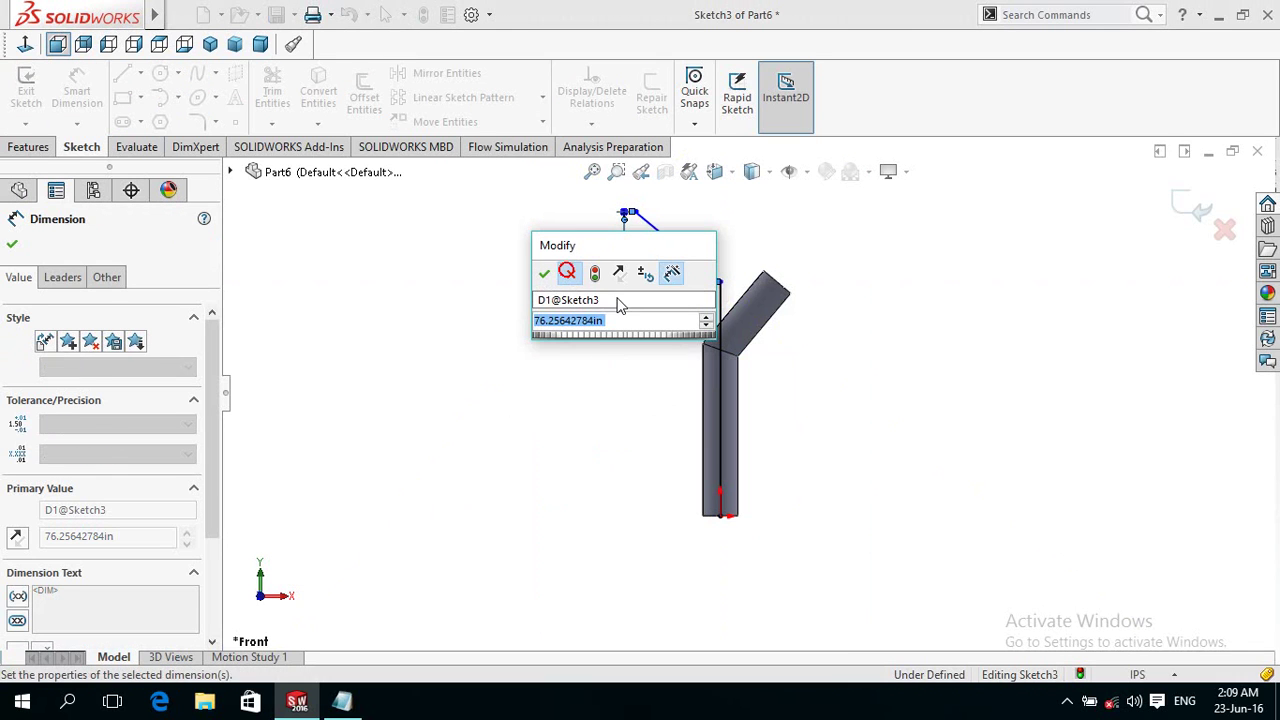
key(Return)
key(ctrl+z)
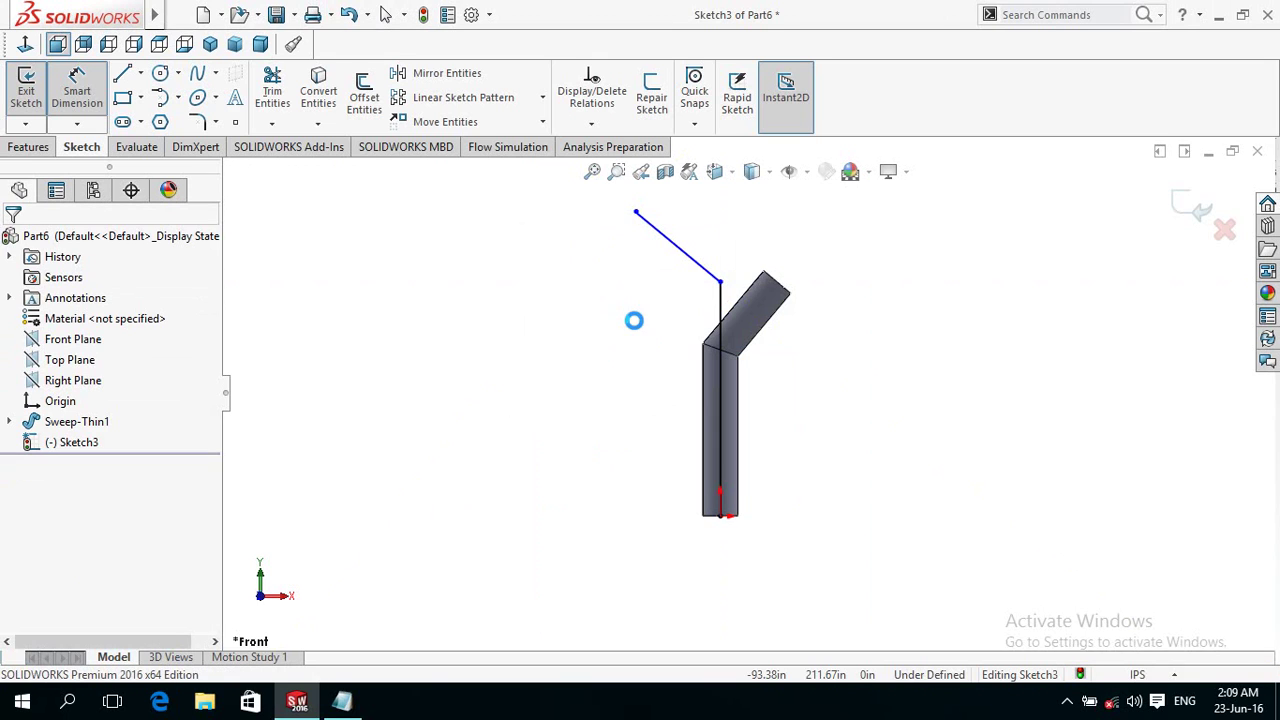
click(688, 258)
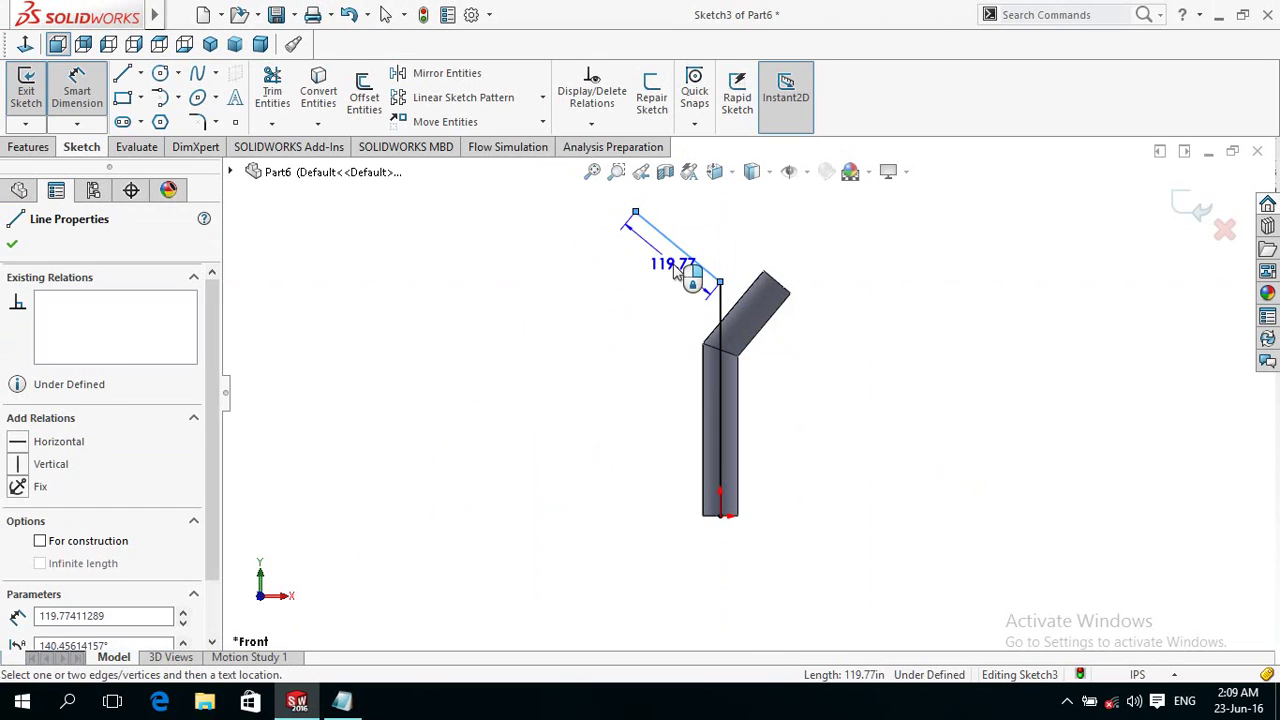
Dimension the slanted line to 8 ft and the vertical line to 15 ft.
click(676, 266)
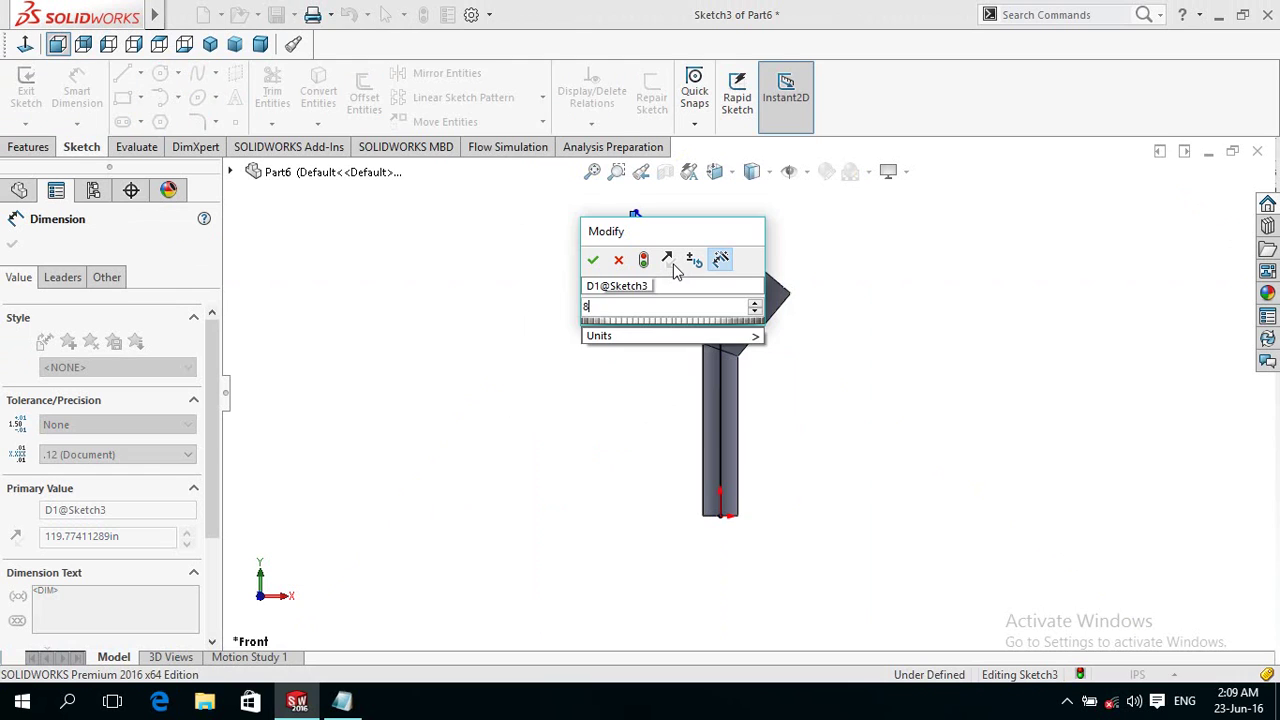
text(8ft)
key(Return)
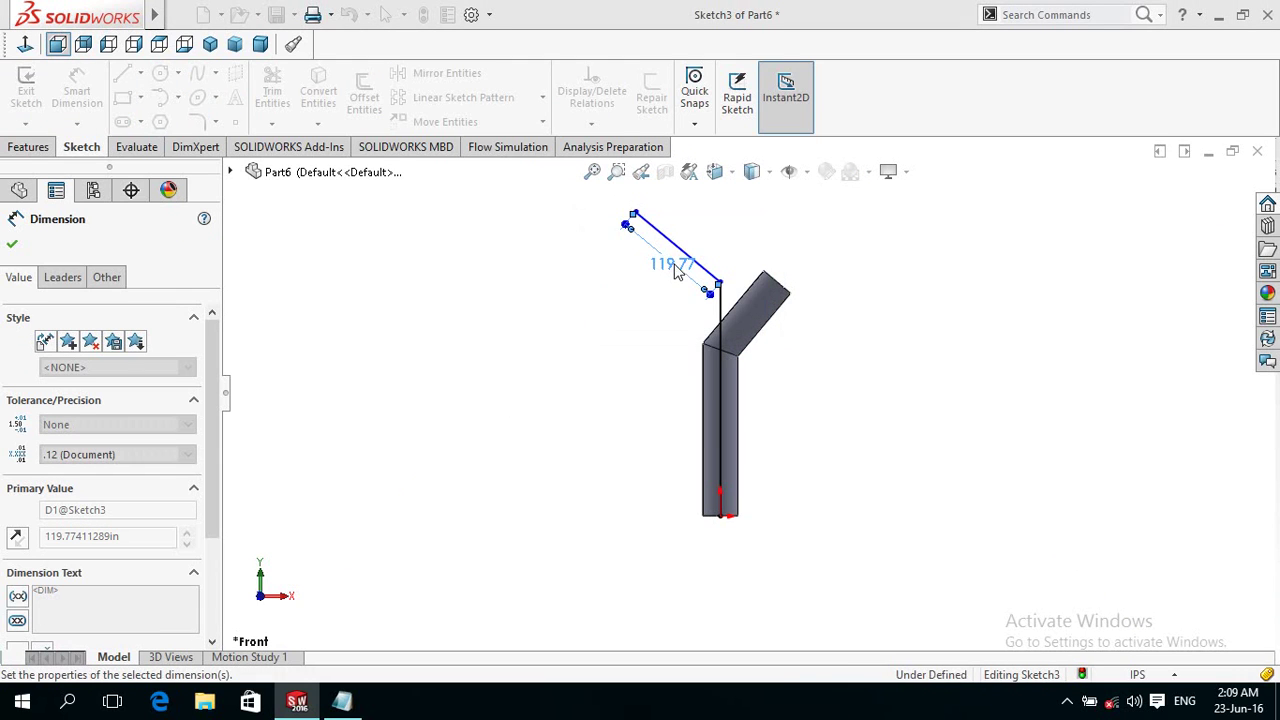
click(719, 318)
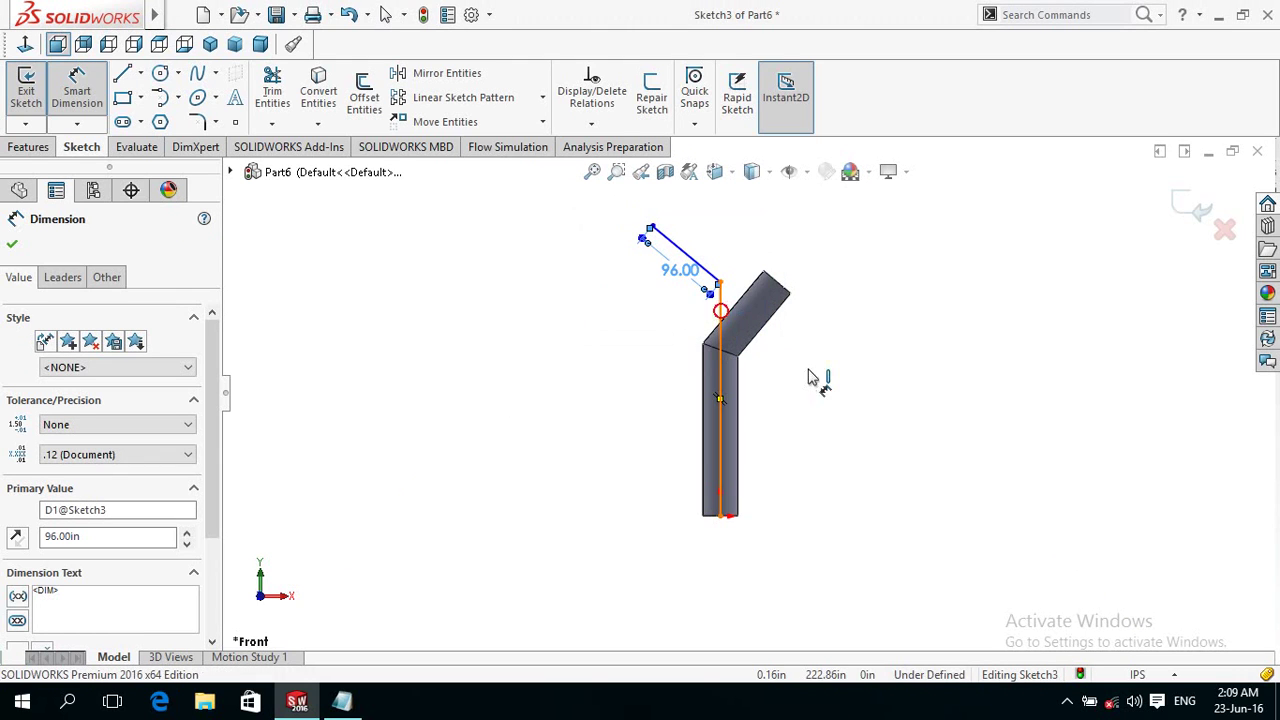
click(818, 420)
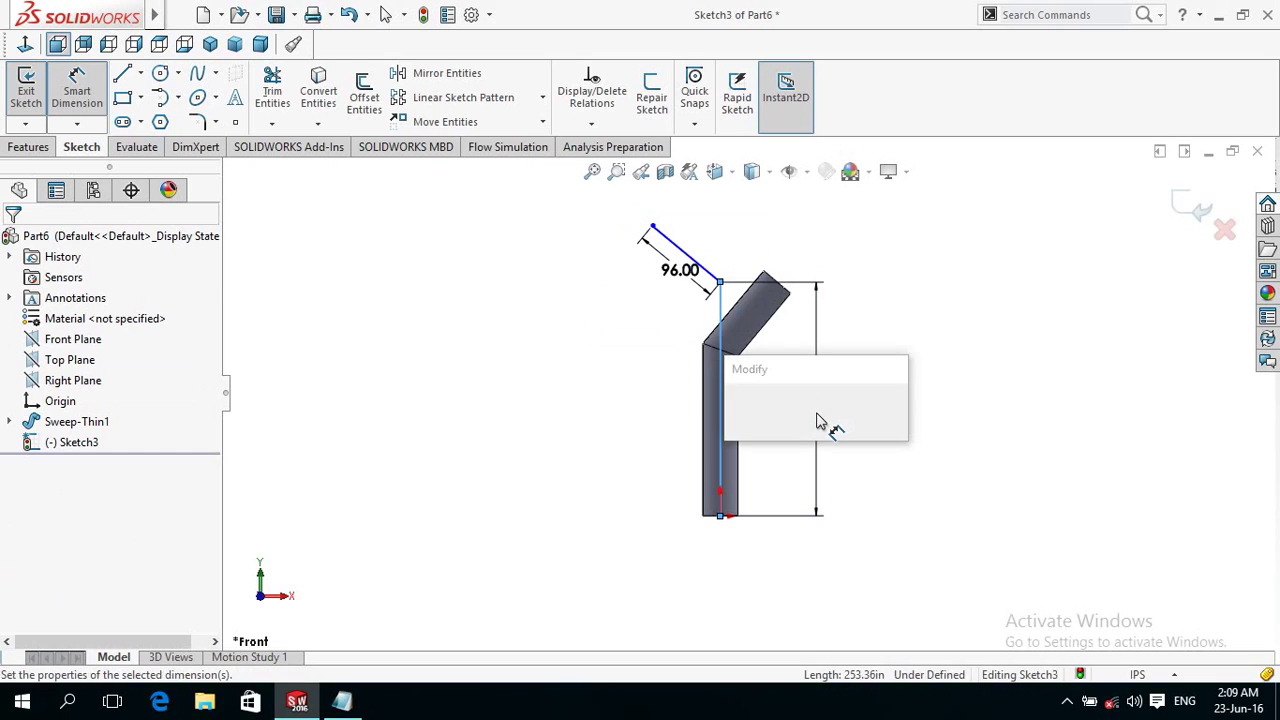
text(15ft)
key(Return)
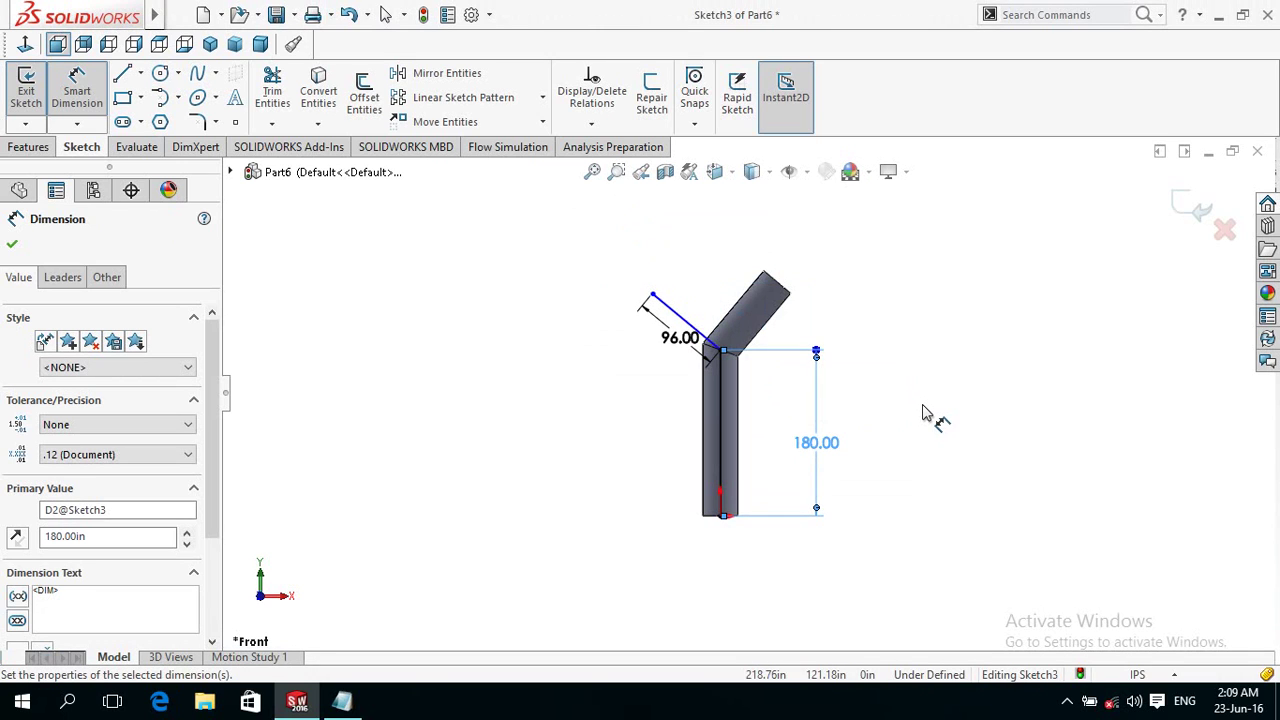
click(980, 373)
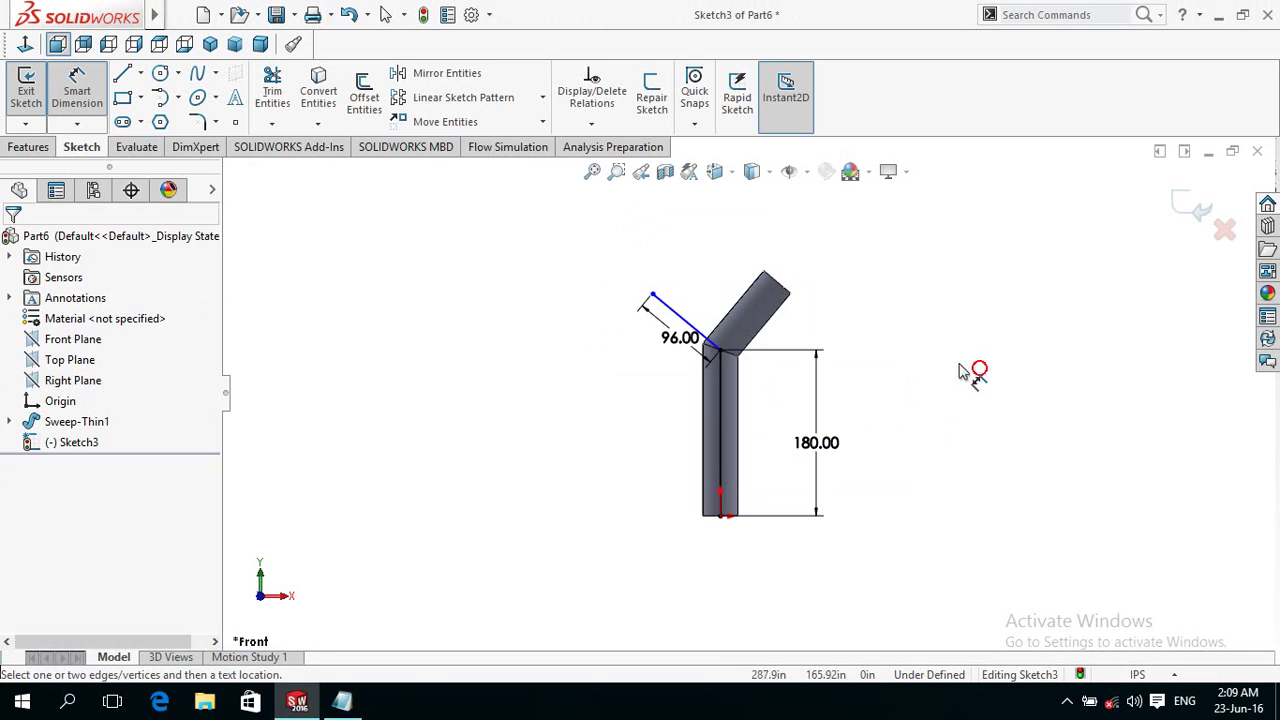
Add a 140° angle dimension between the slanted and vertical lines.
click(681, 321)
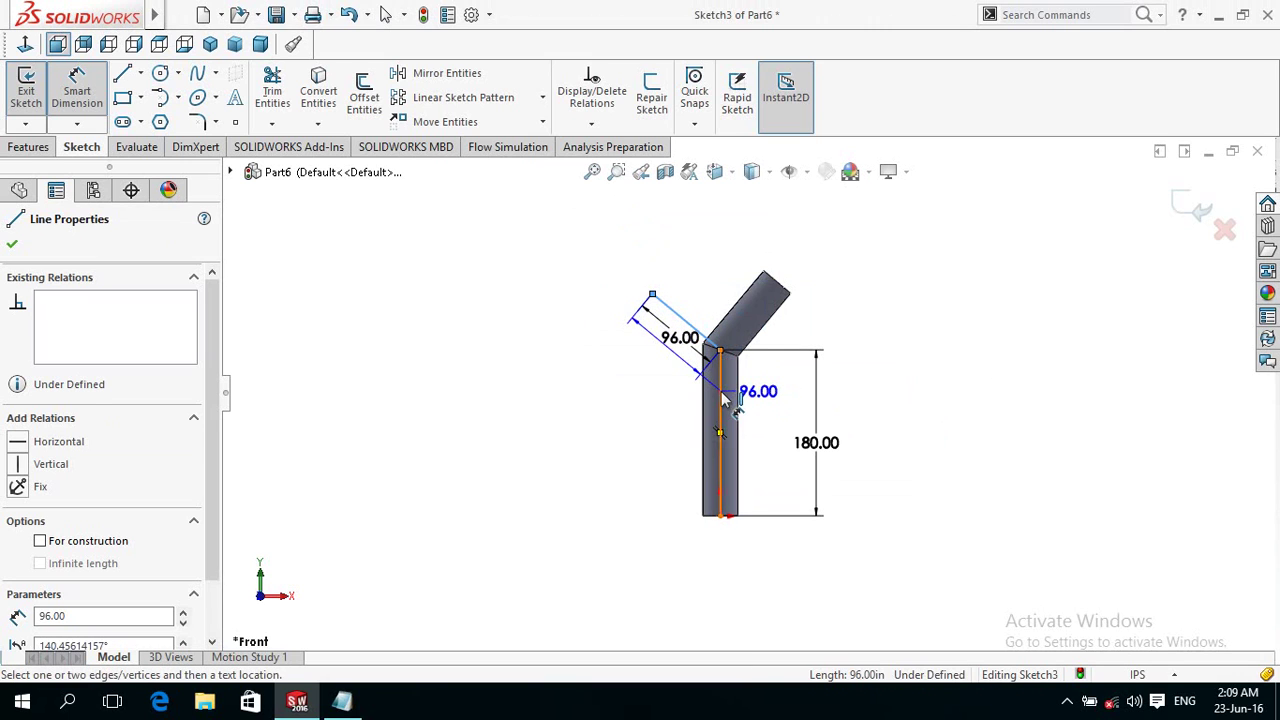
click(721, 400)
click(645, 397)
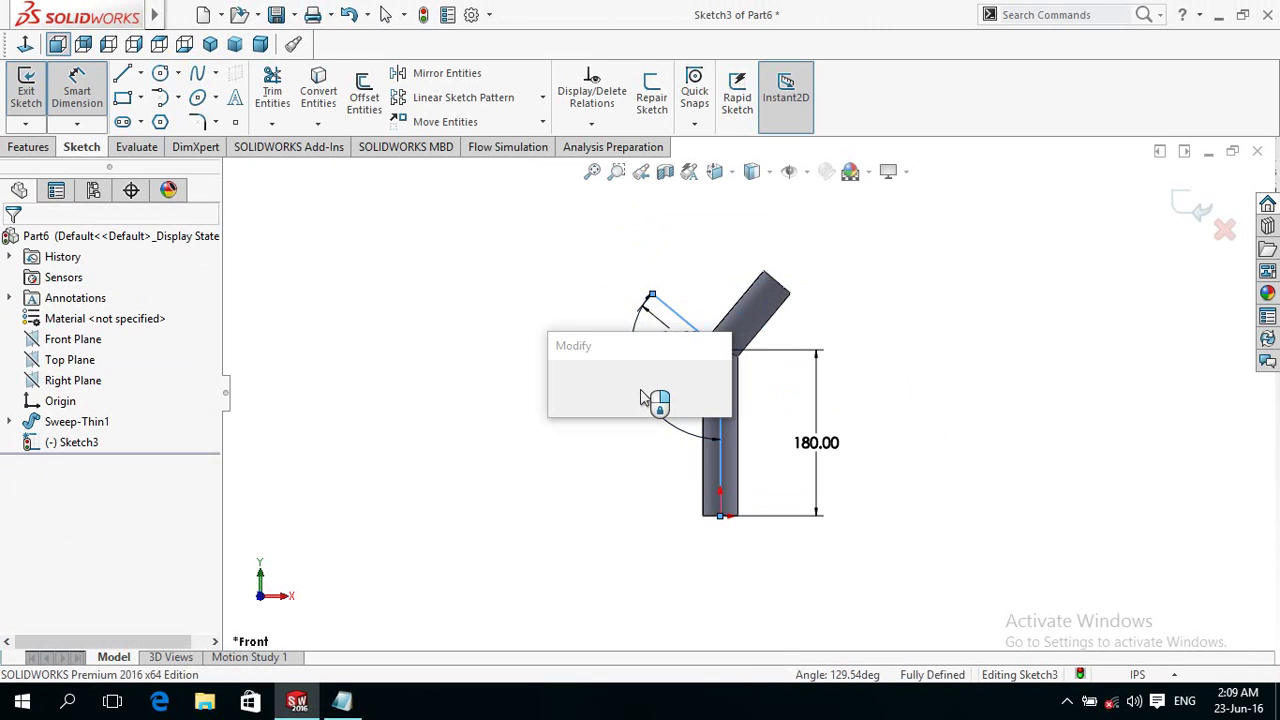
text(140)
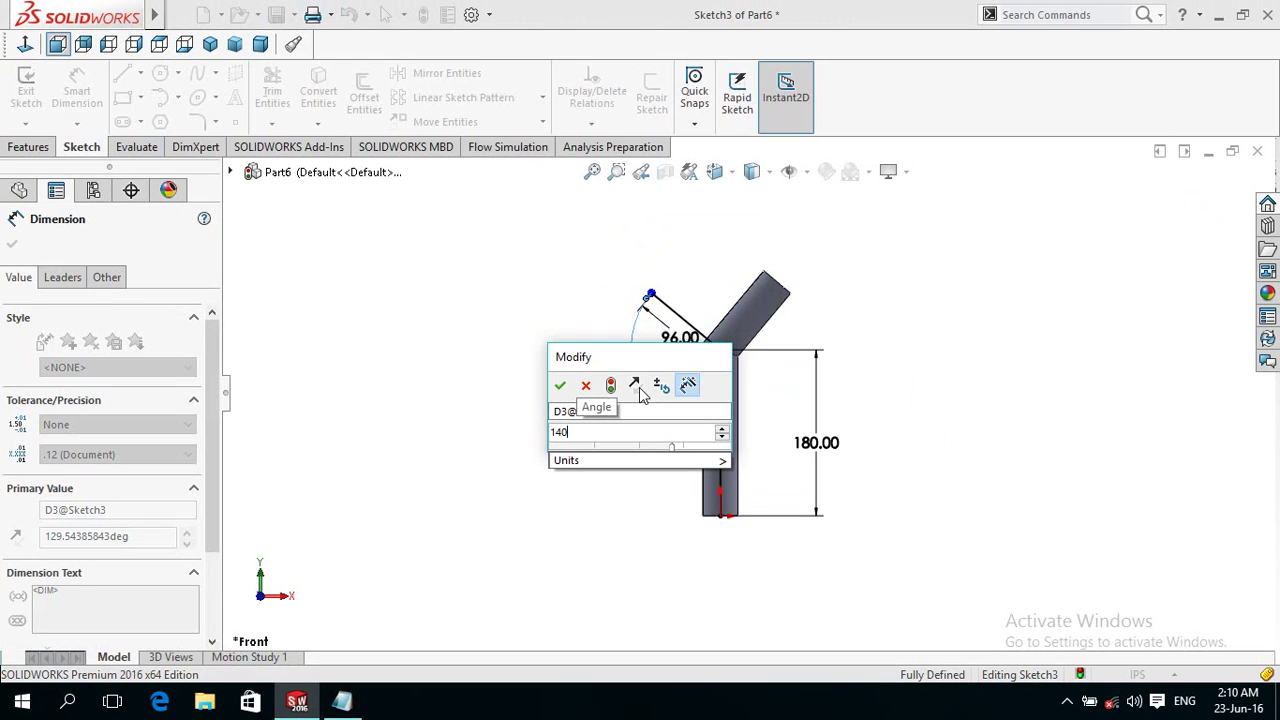
key(Return)
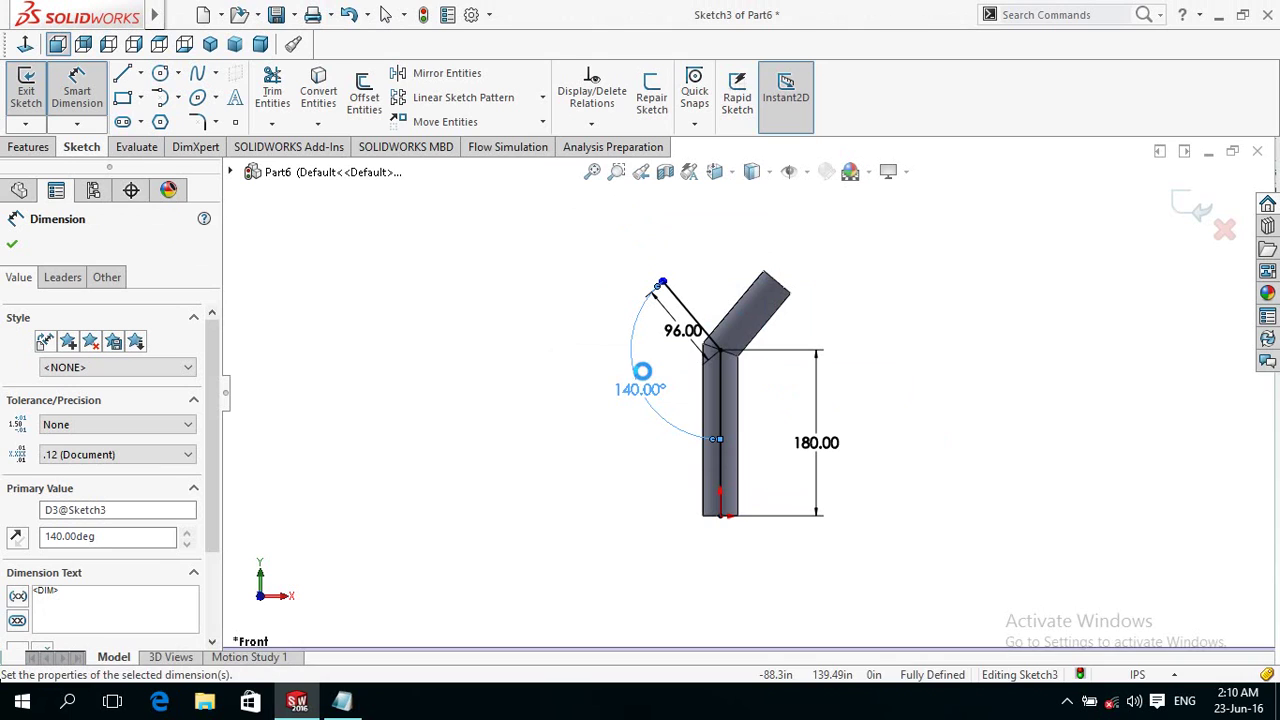
click(11, 245)
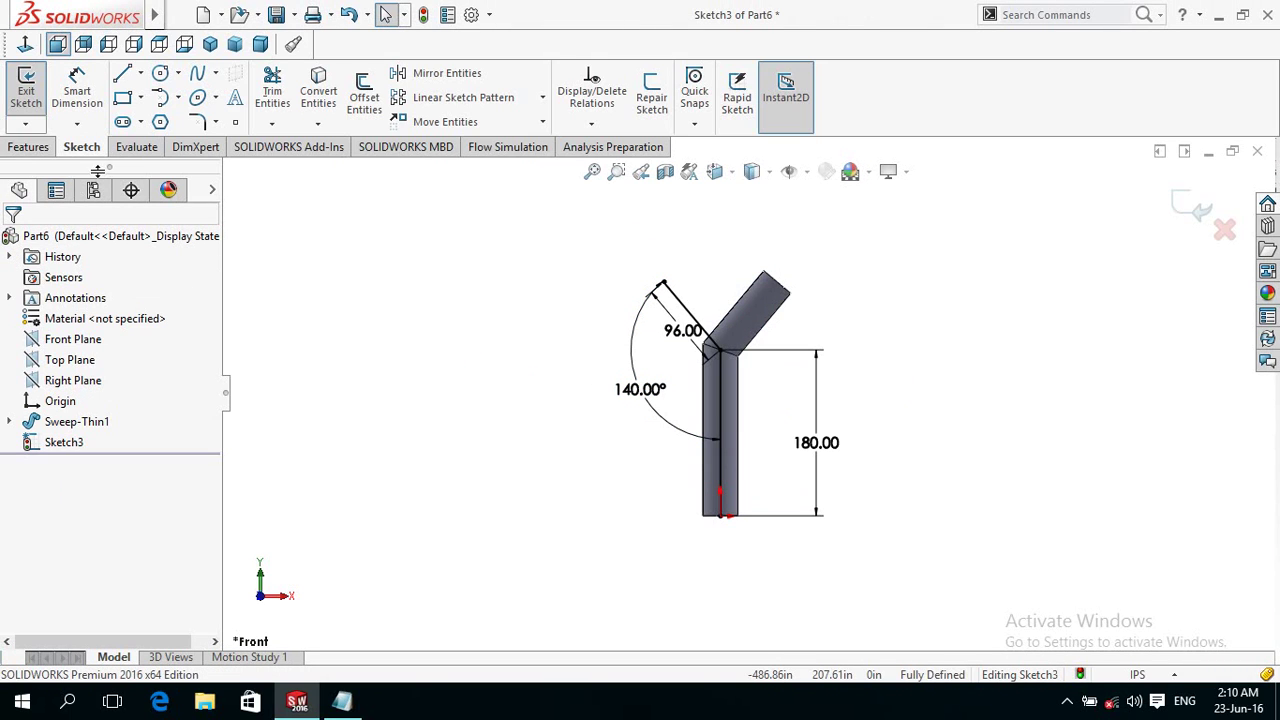
Exit Sketch3 and start a new sketch on the Top Plane, viewed from below.
click(1181, 207)
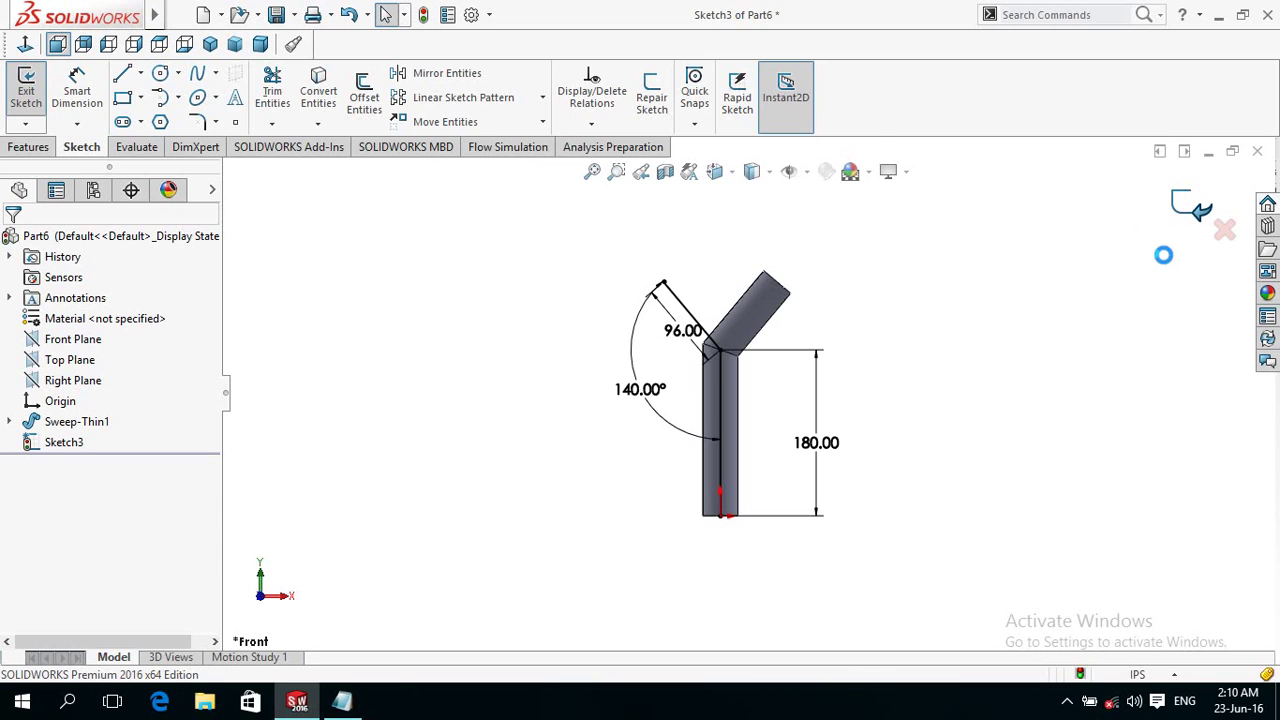
click(580, 510)
click(70, 360)
click(88, 328)
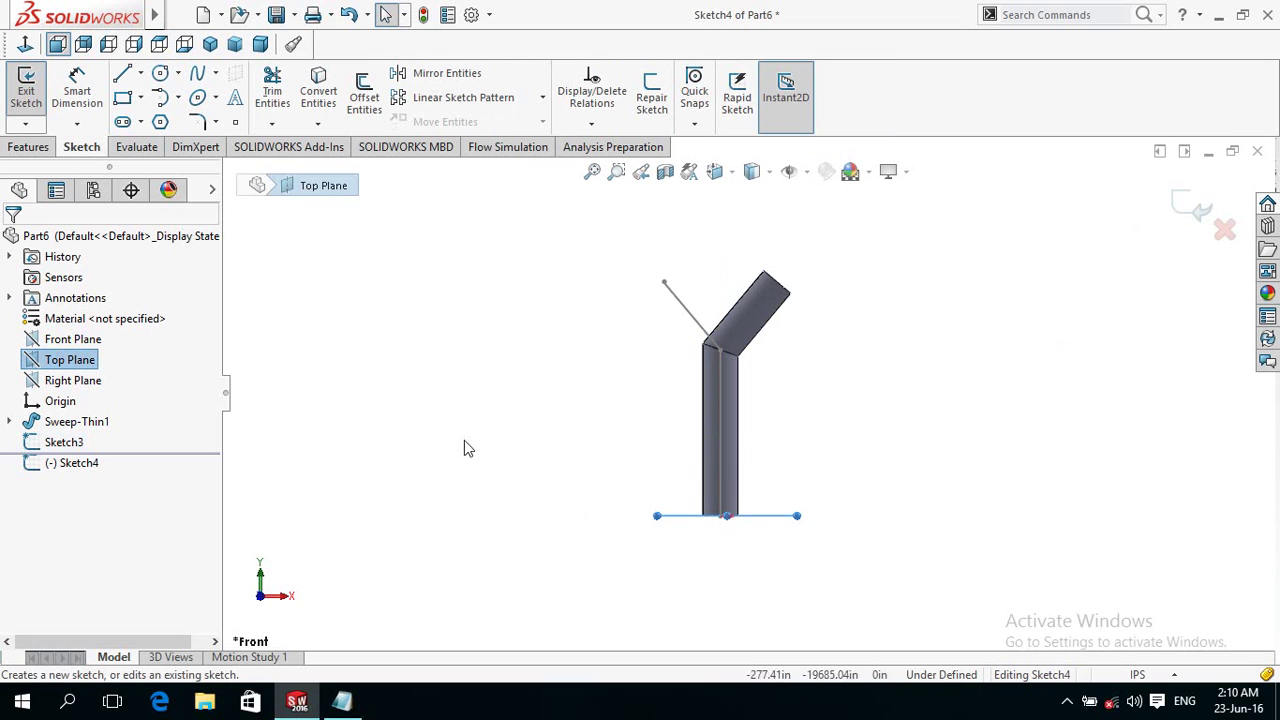
click(25, 44)
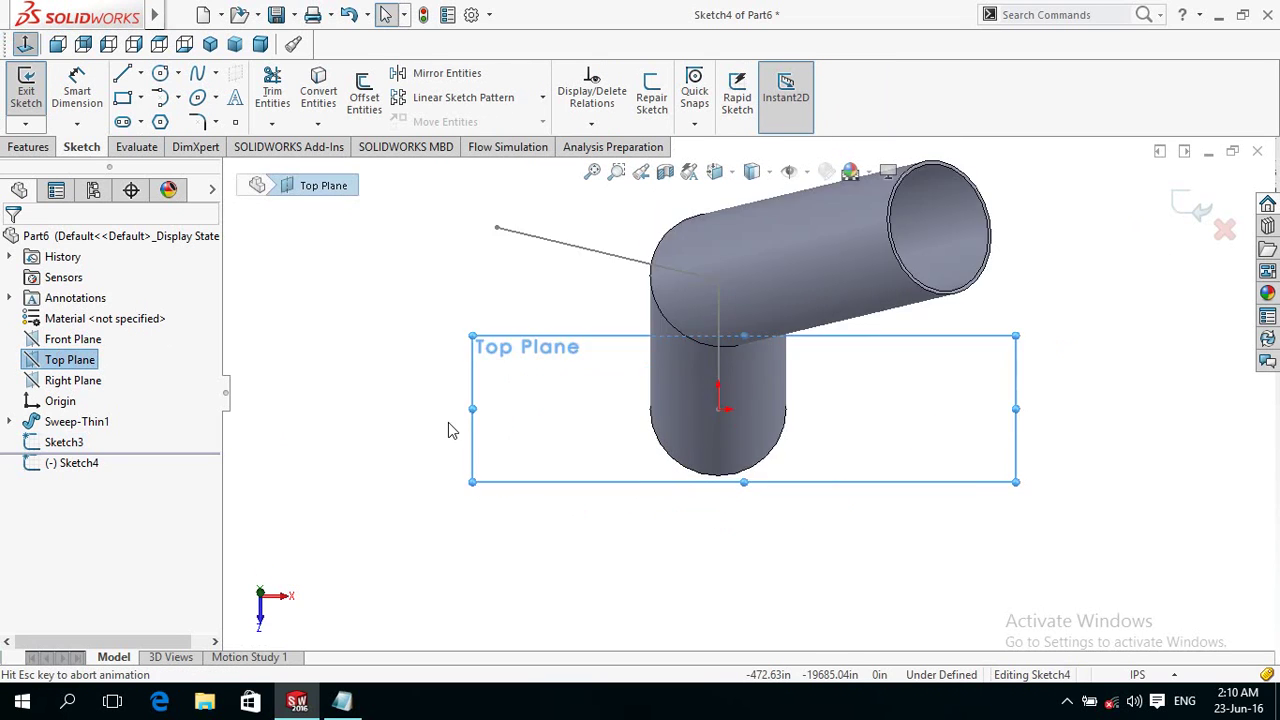
click(533, 566)
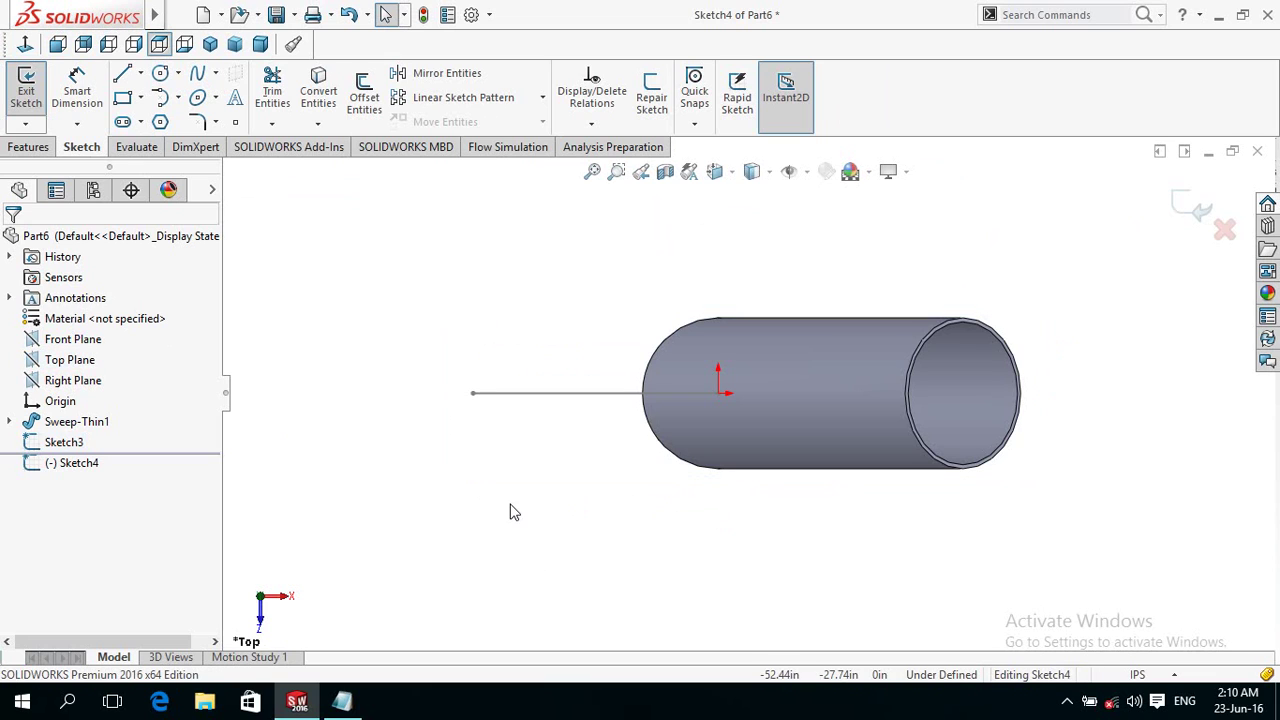
click(184, 44)
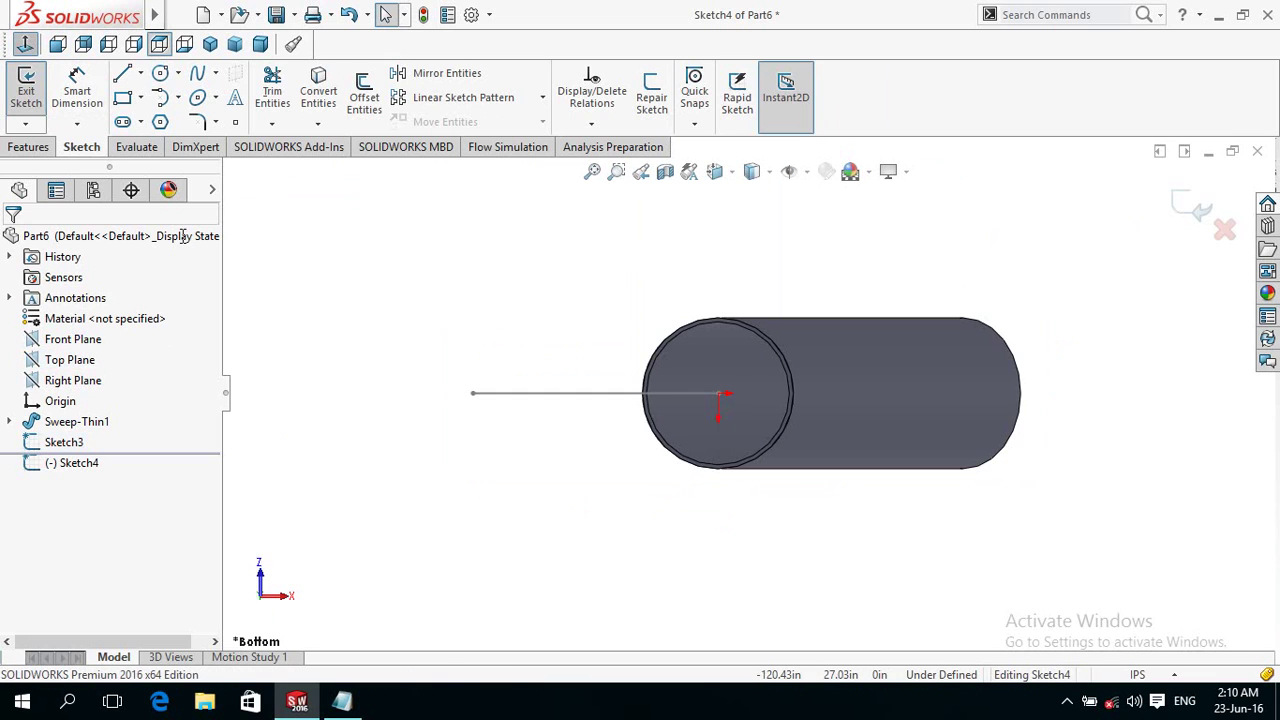
Draw a radius-18 circle centred on the origin, replacing a first radius-19 attempt.
click(160, 75)
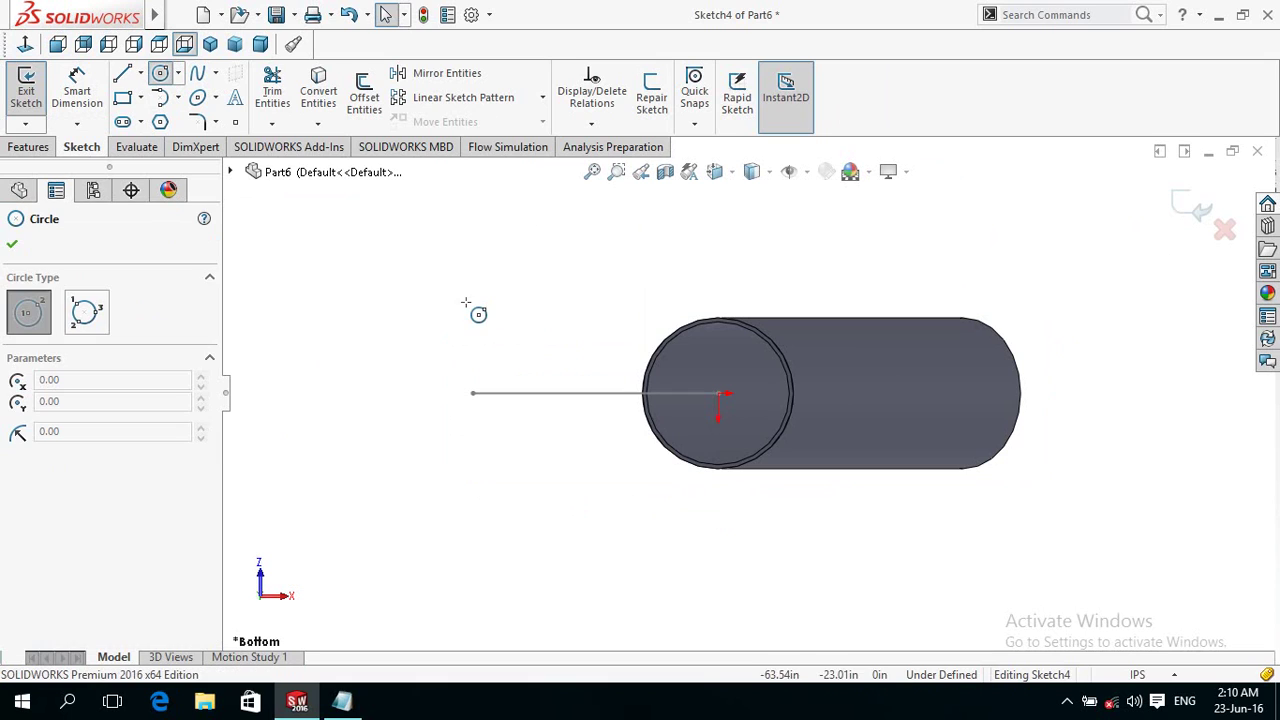
click(717, 394)
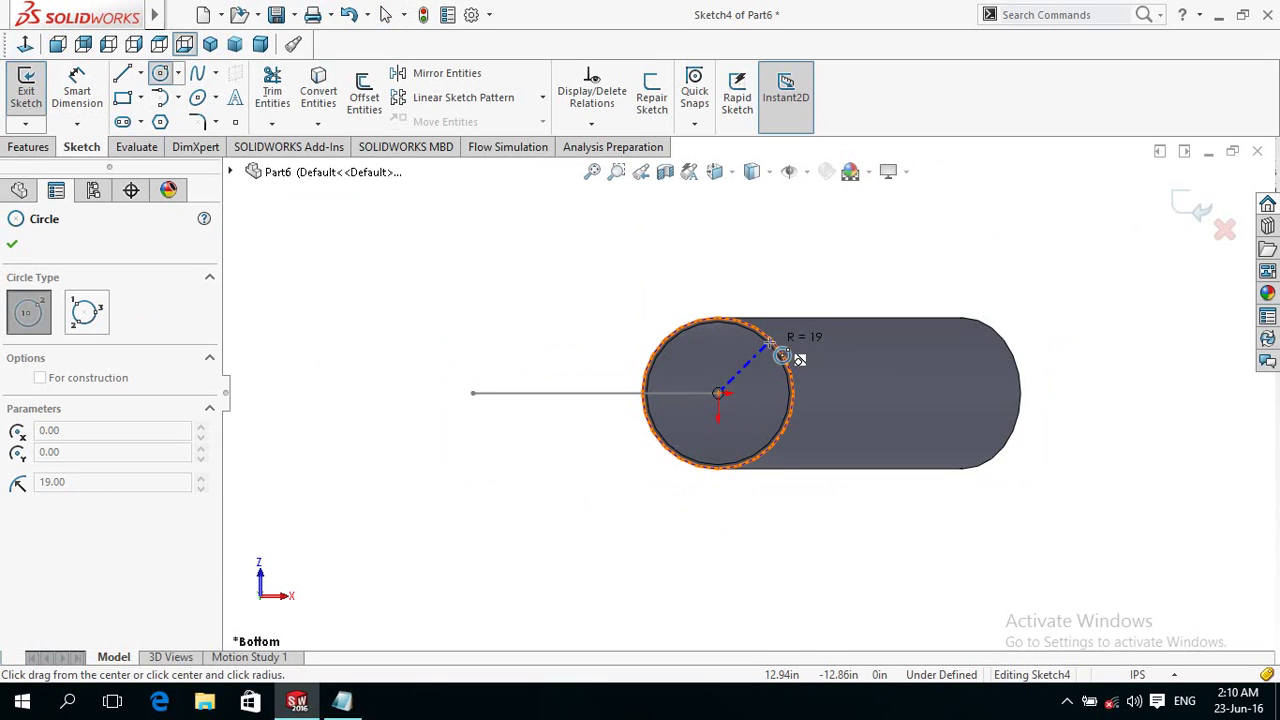
click(770, 345)
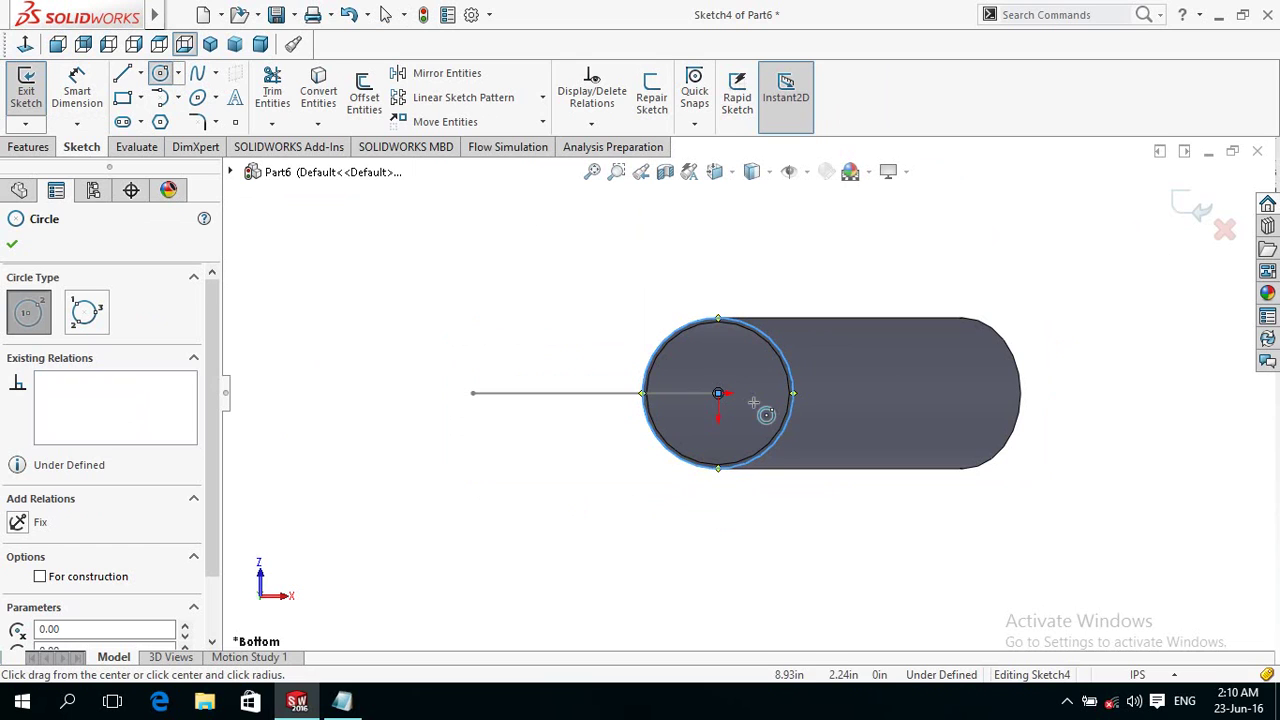
key(Escape)
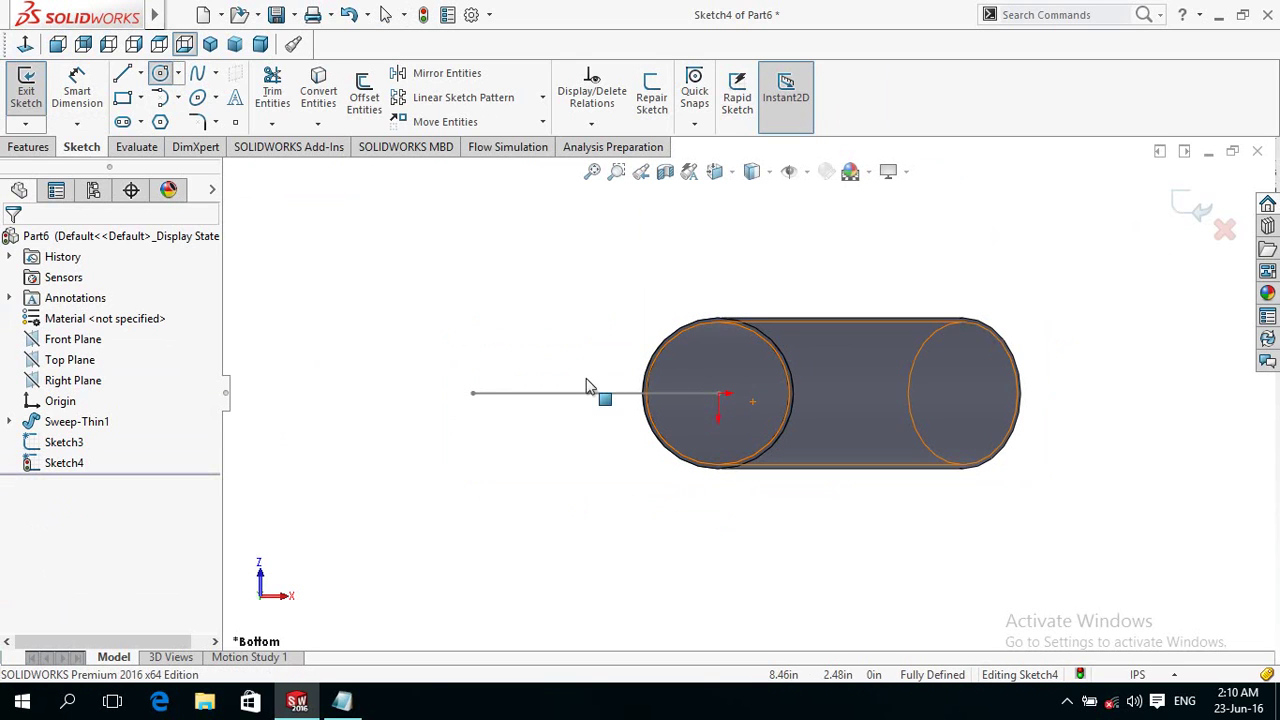
right_drag(561, 326, 640, 400)
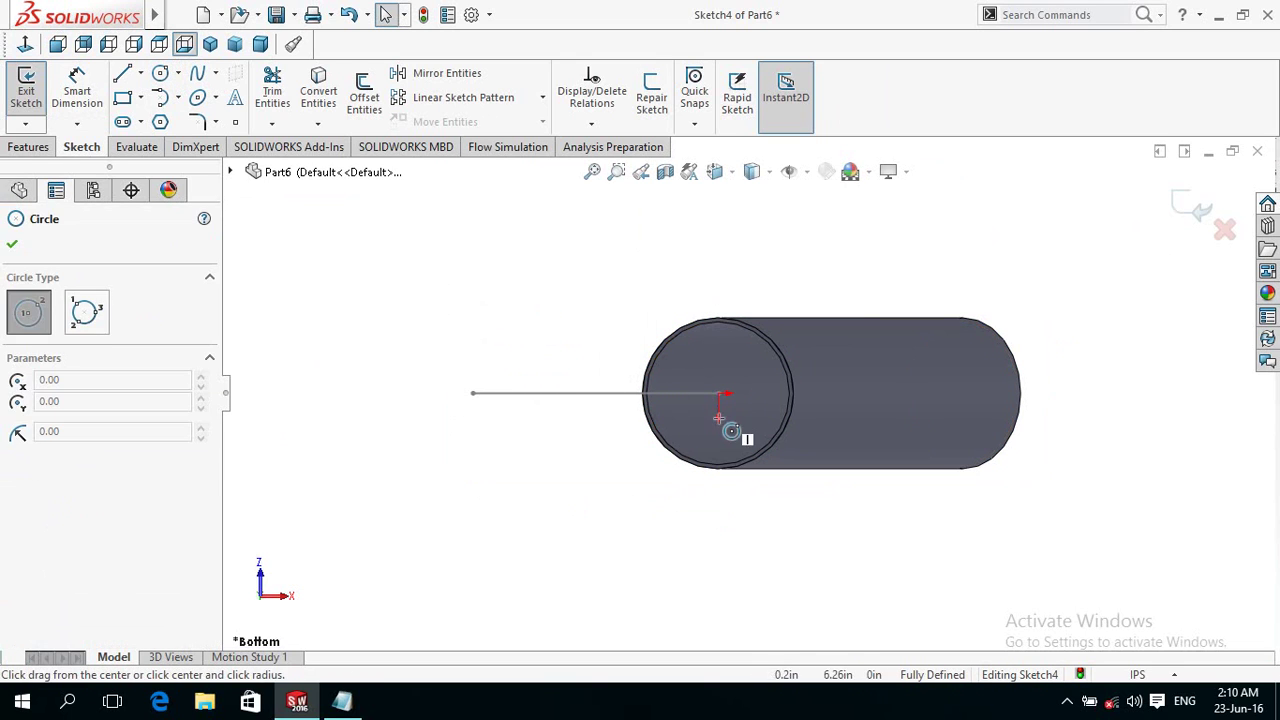
click(718, 394)
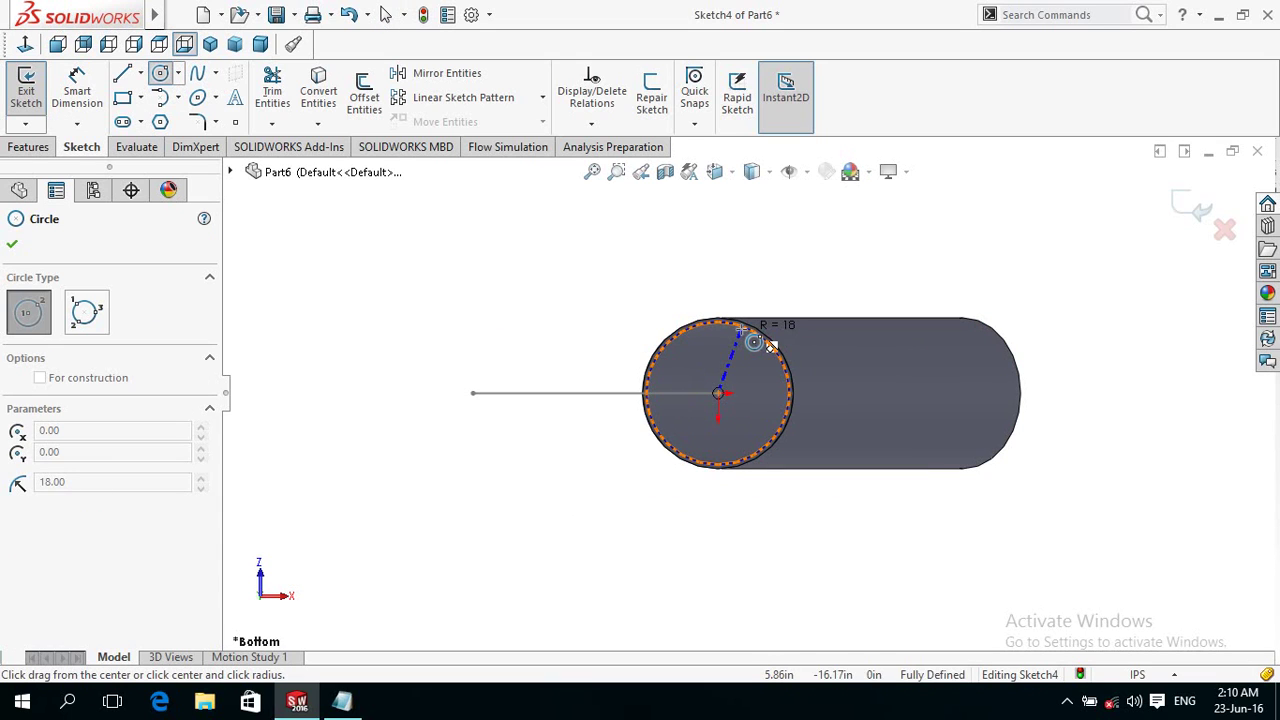
click(770, 345)
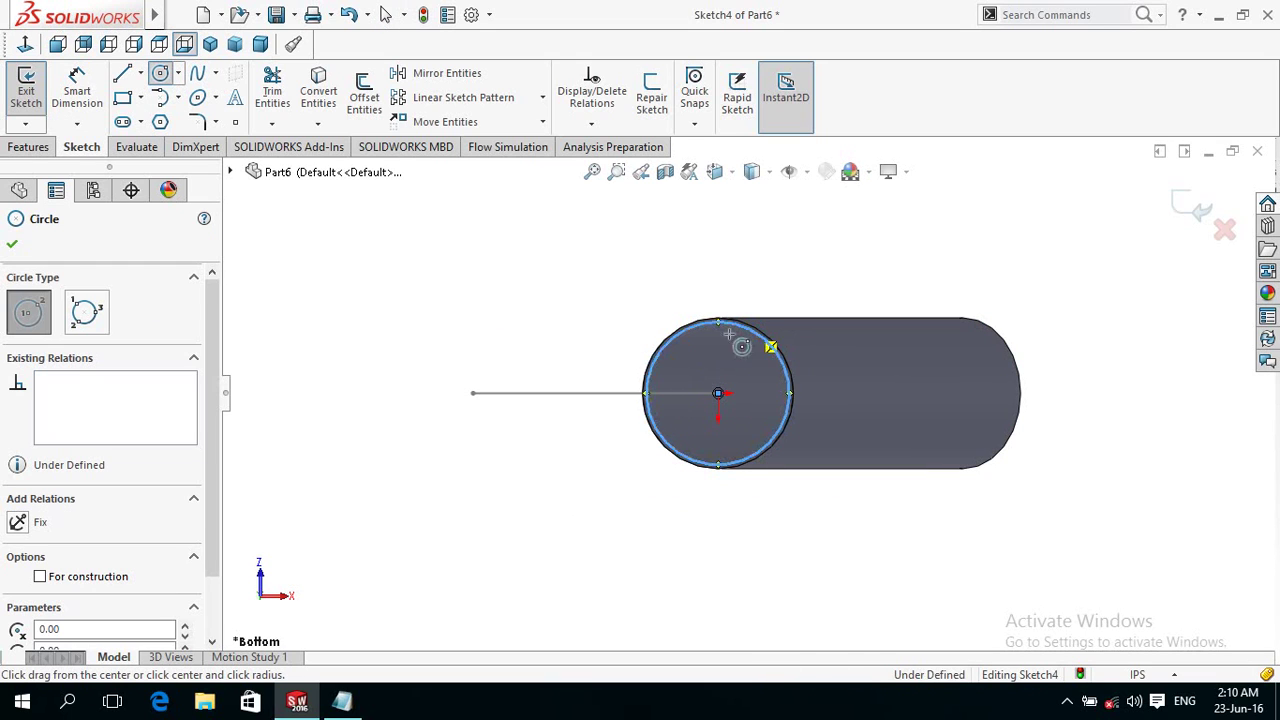
click(28, 147)
click(135, 73)
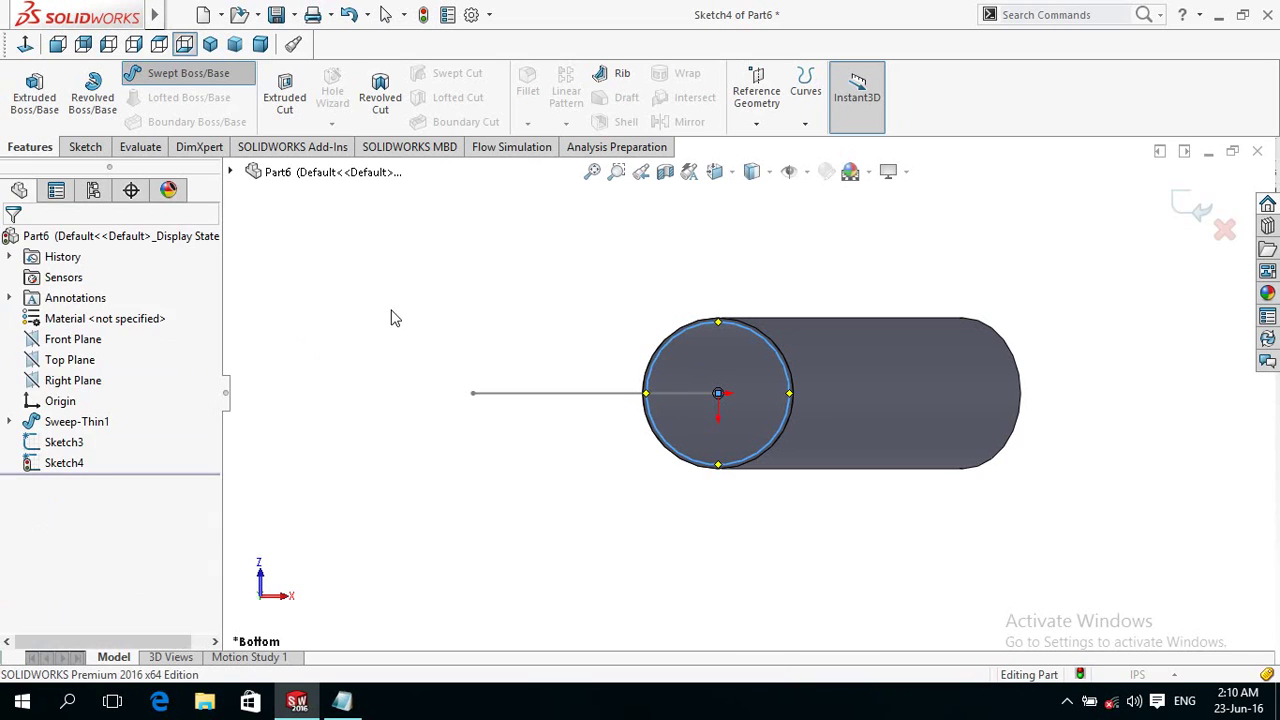
Thin-sweep the Sketch4 circle along the Sketch3 path to create Sweep-Thin2.
middle_drag(486, 291, 491, 358)
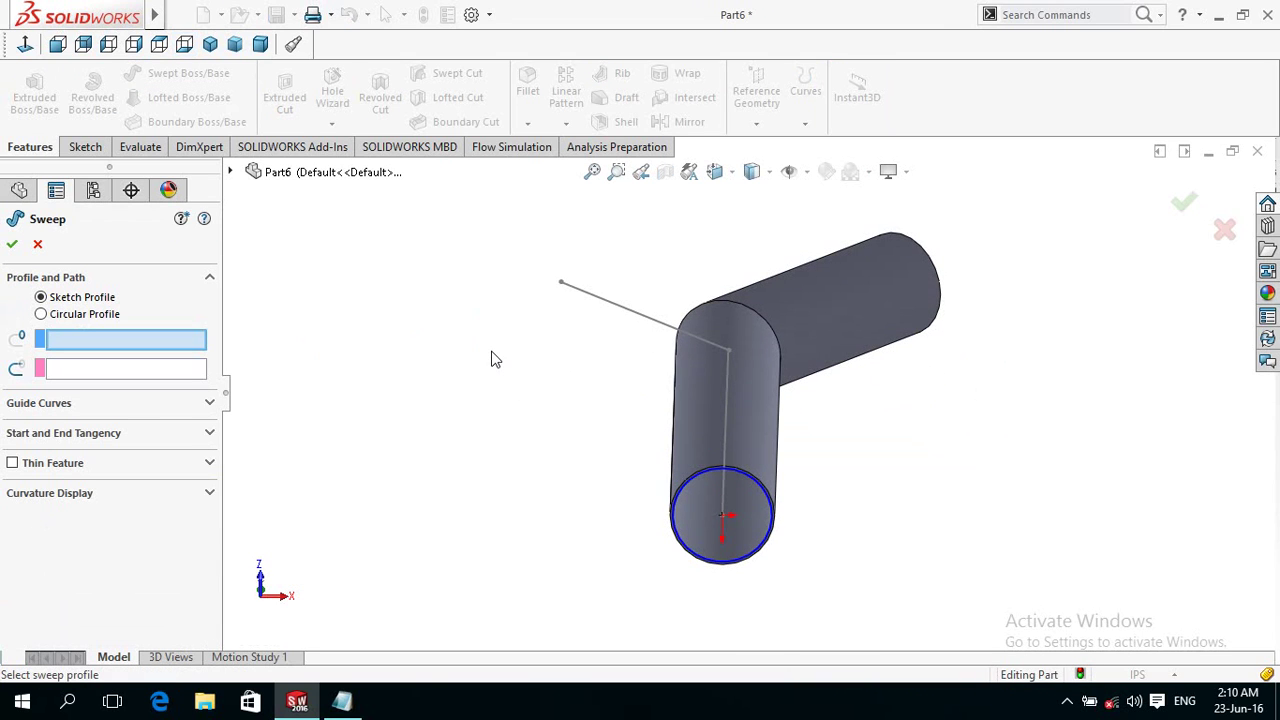
click(699, 563)
click(731, 447)
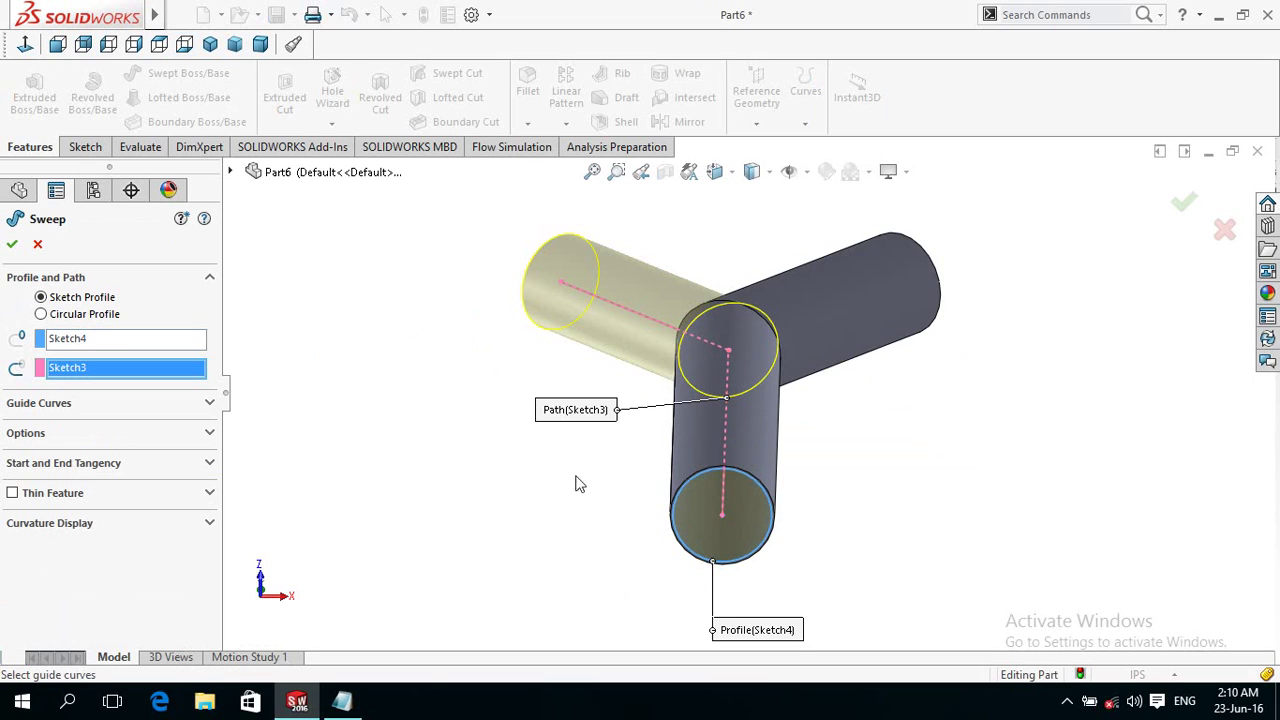
click(12, 493)
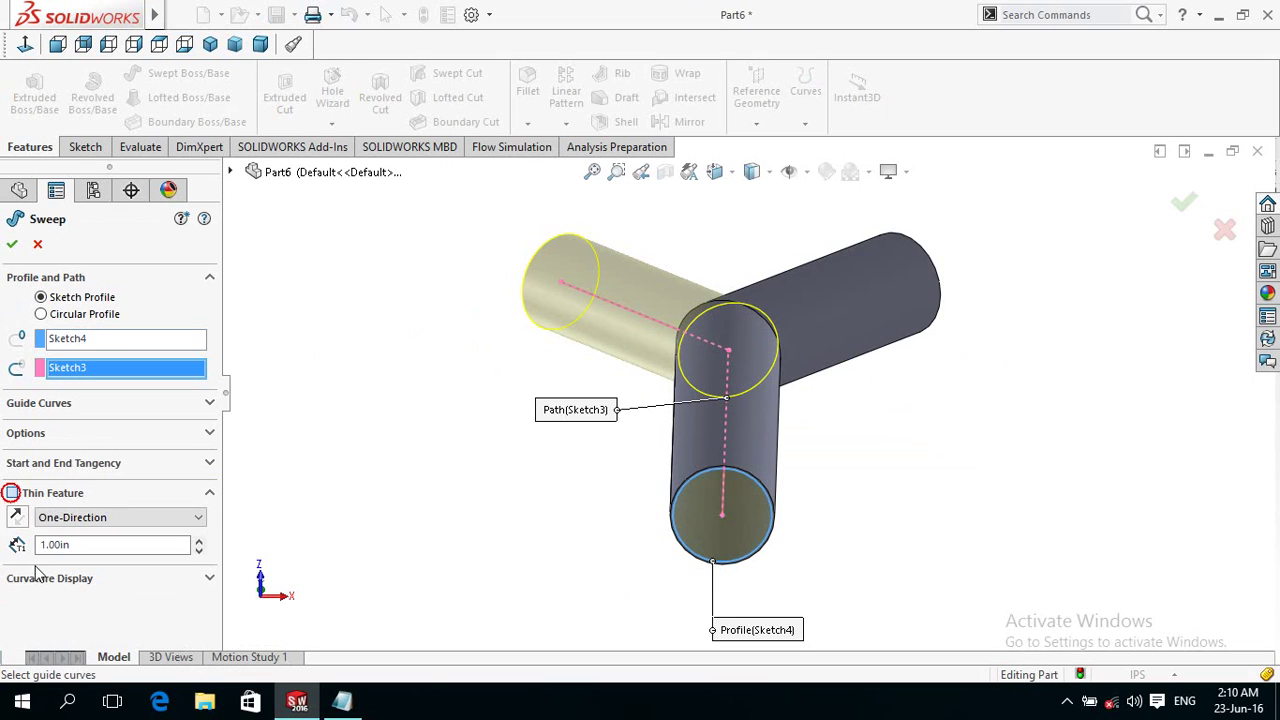
click(12, 245)
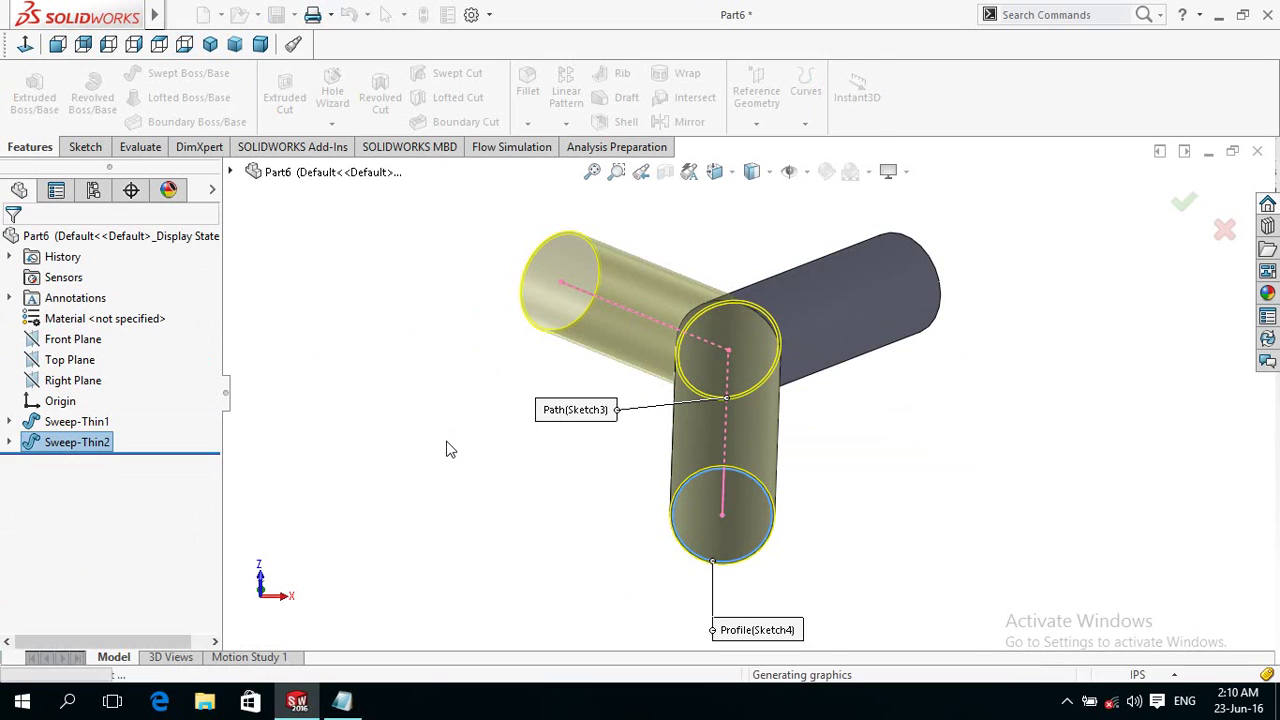
scroll(515, 410, up, 2)
mouse_move(523, 407)
middle_down()
mouse_move(530, 494)
mouse_move(522, 338)
mouse_move(511, 400)
mouse_move(522, 508)
mouse_move(580, 391)
mouse_move(578, 433)
mouse_move(574, 369)
mouse_move(588, 401)
middle_up()
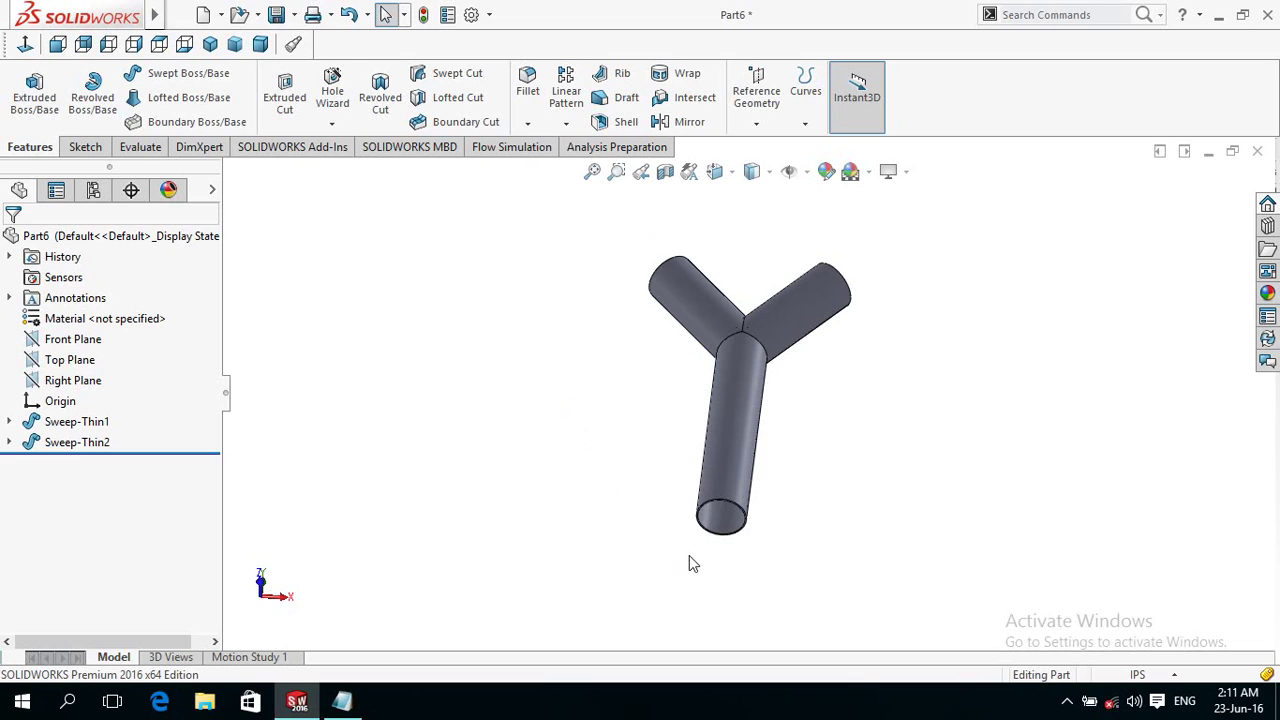
On the Front Plane, draw two lines: origin up to the Y junction, then out to the left arm's end.
click(52, 341)
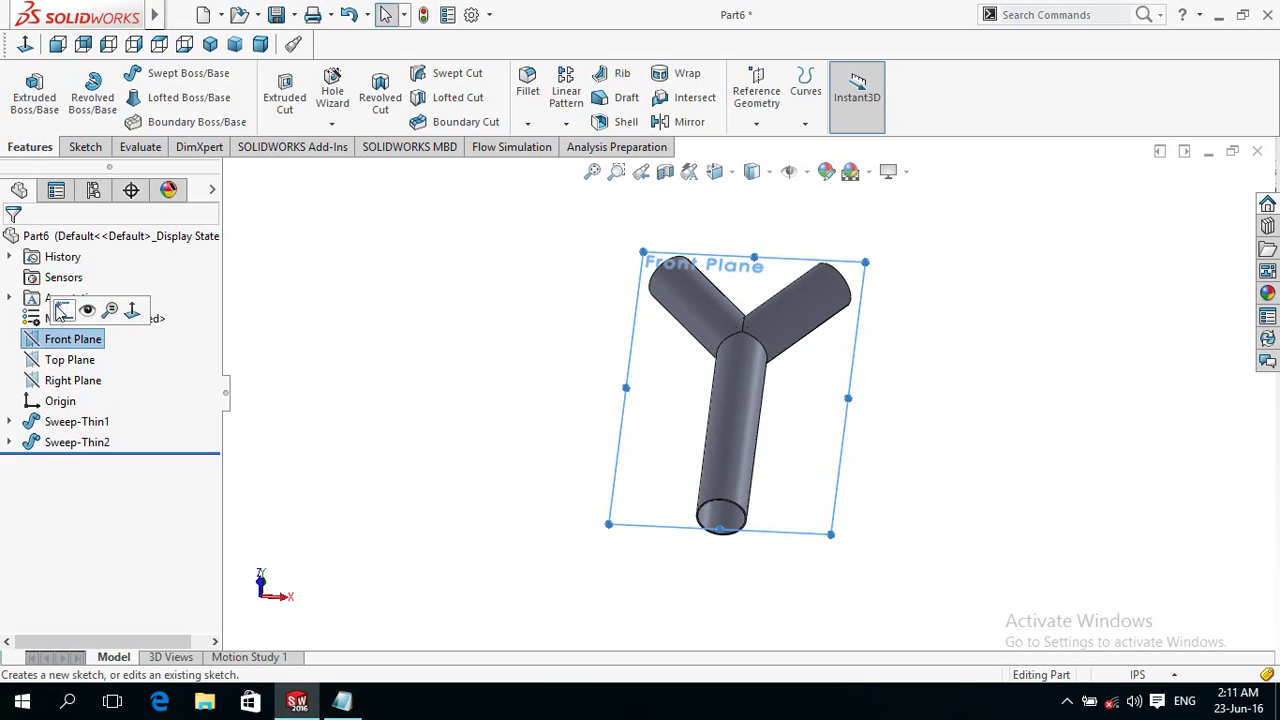
click(61, 310)
click(25, 44)
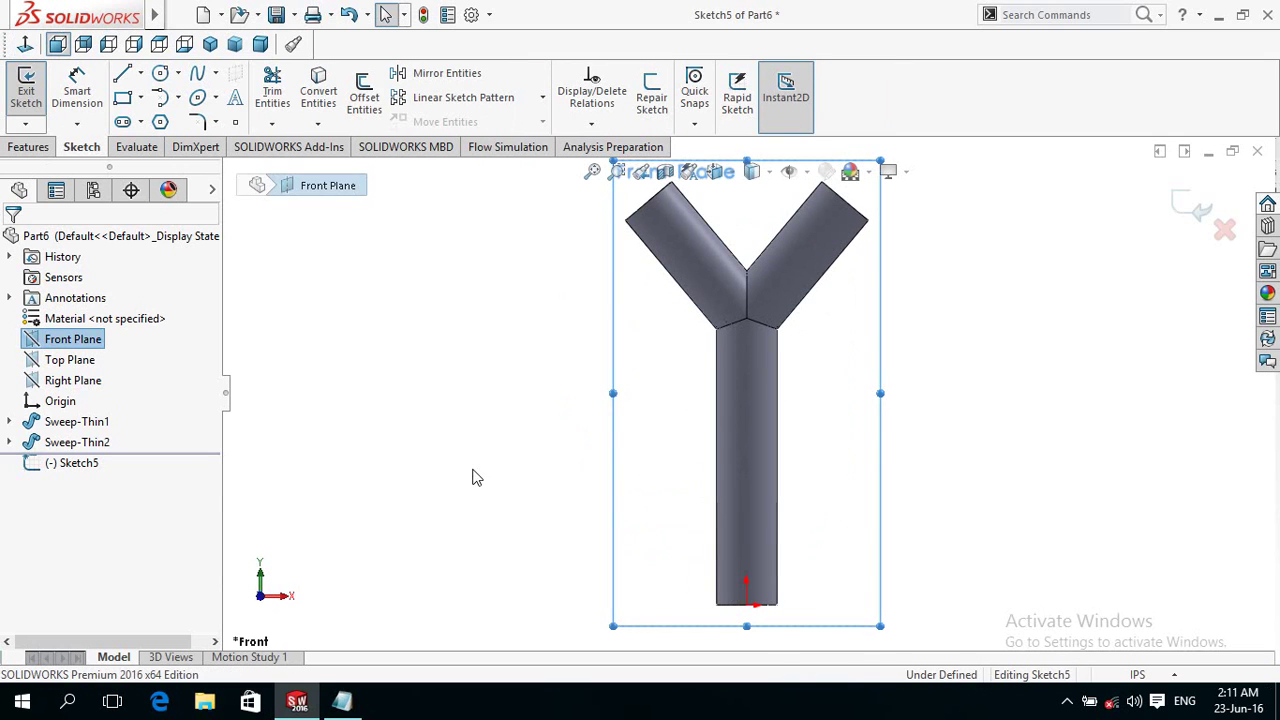
click(120, 76)
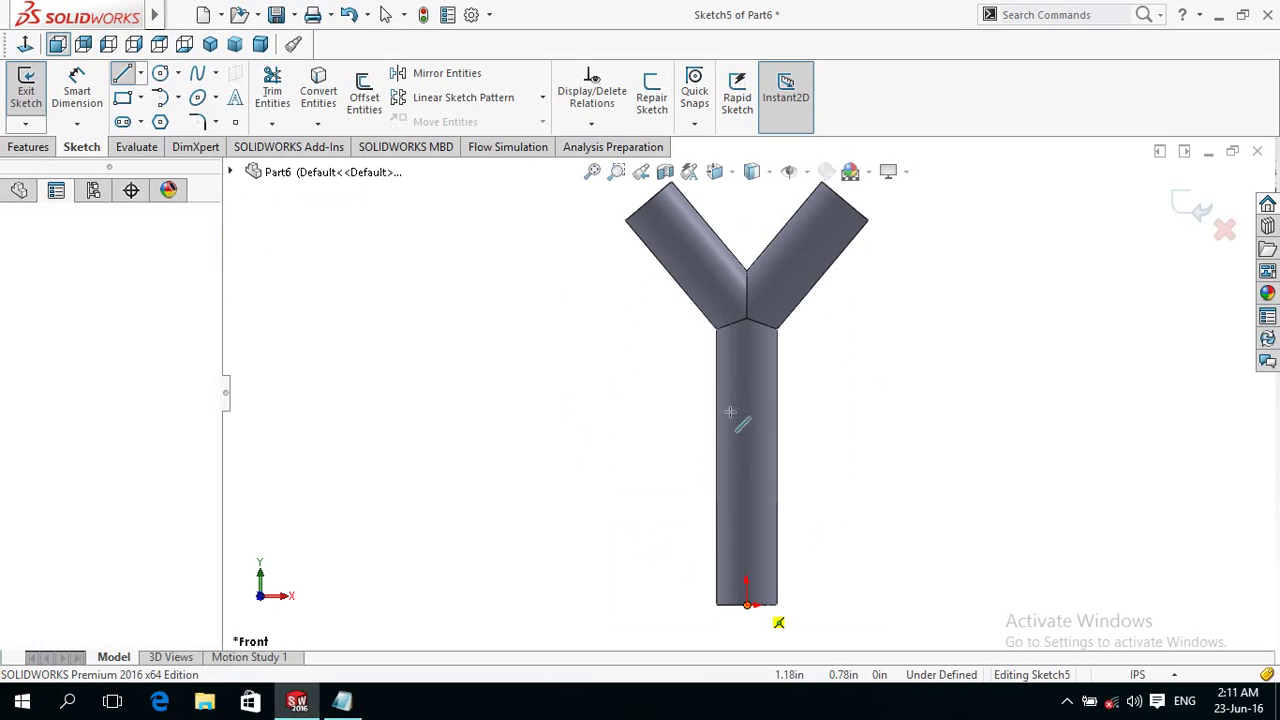
click(748, 605)
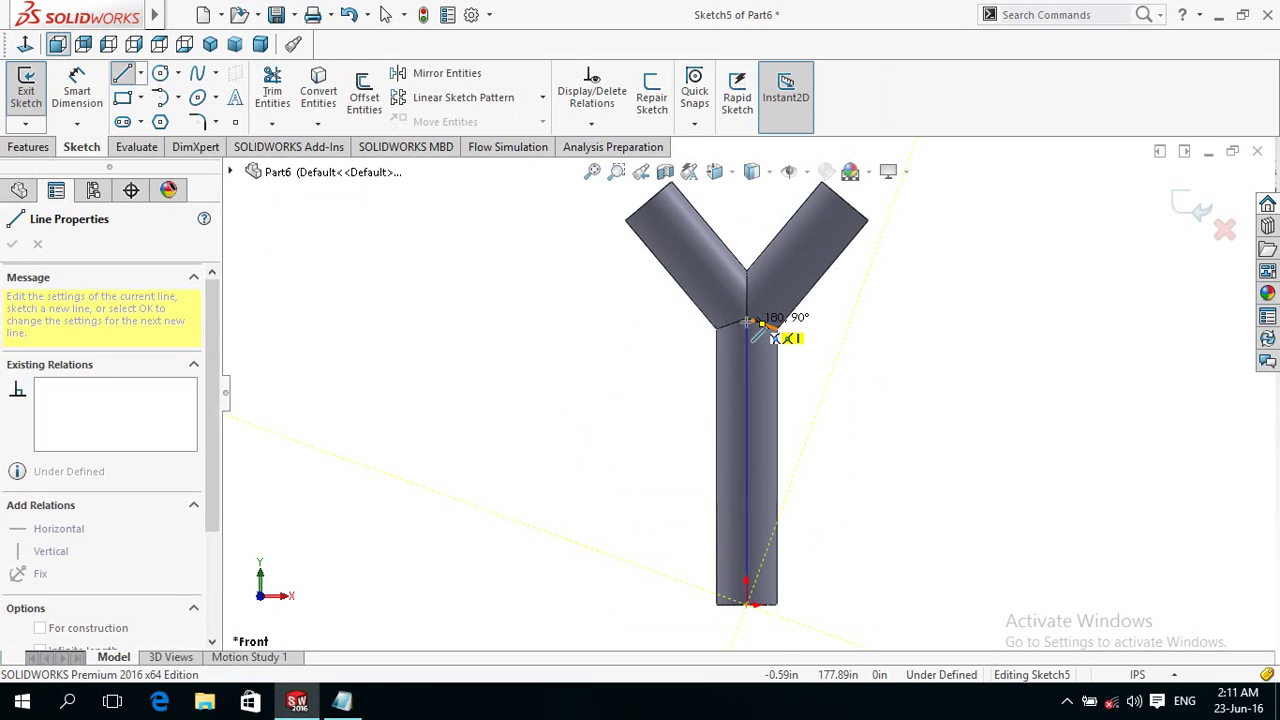
click(746, 318)
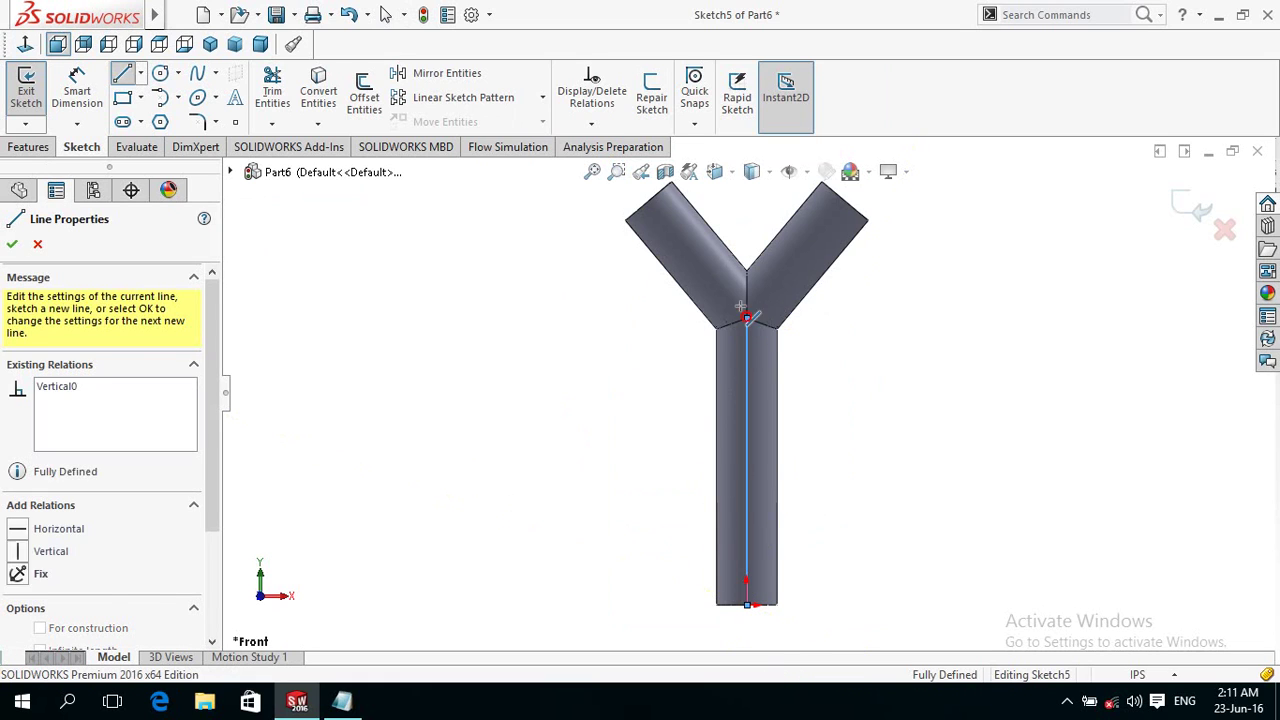
click(649, 201)
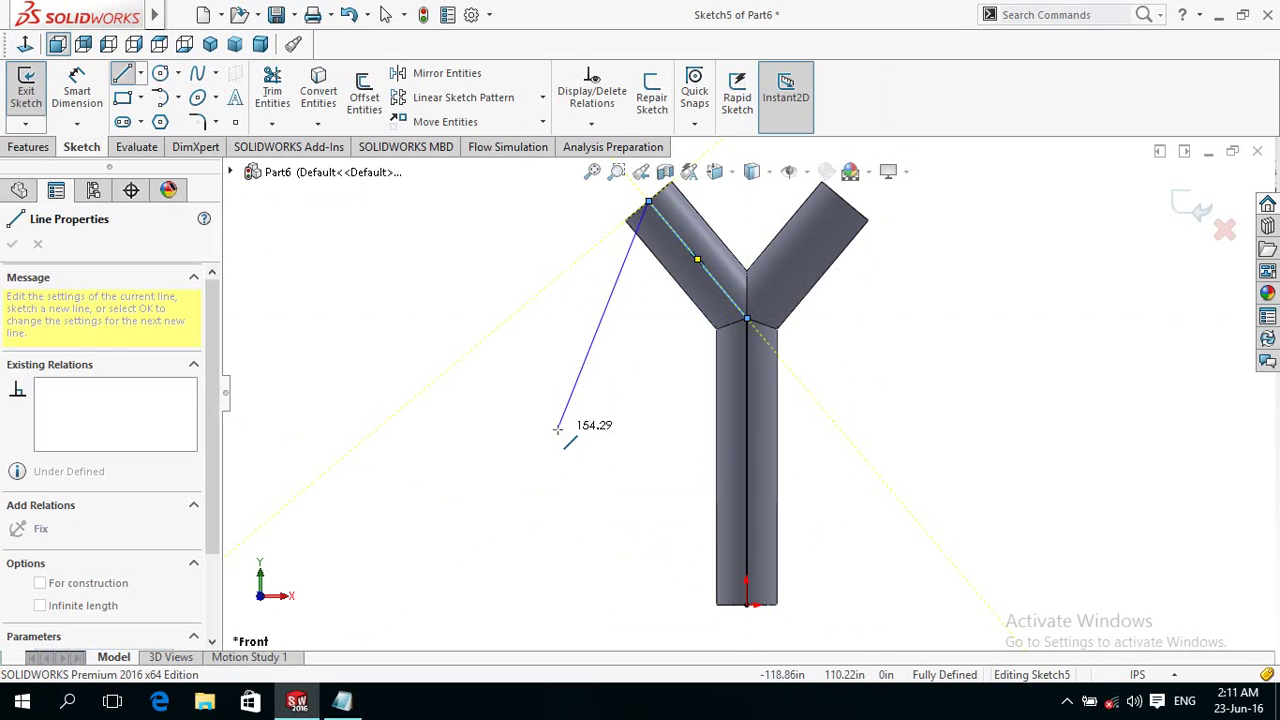
key(Escape)
key(Escape)
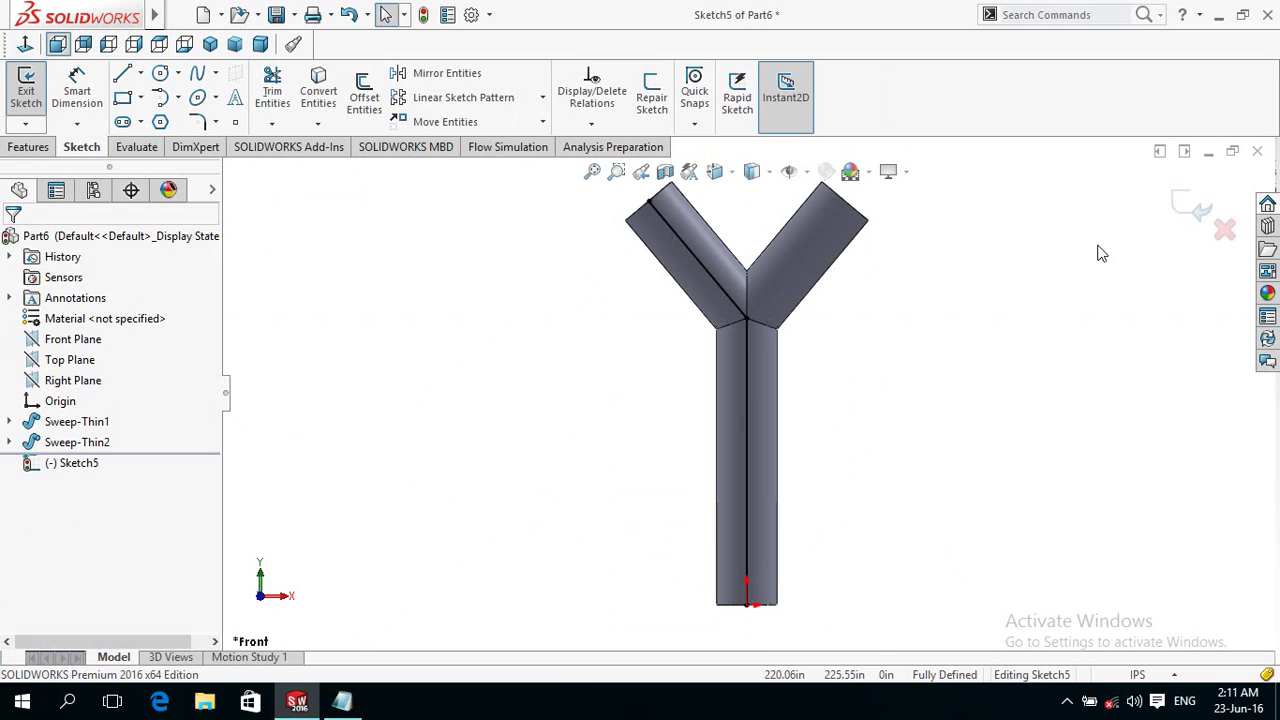
click(1183, 216)
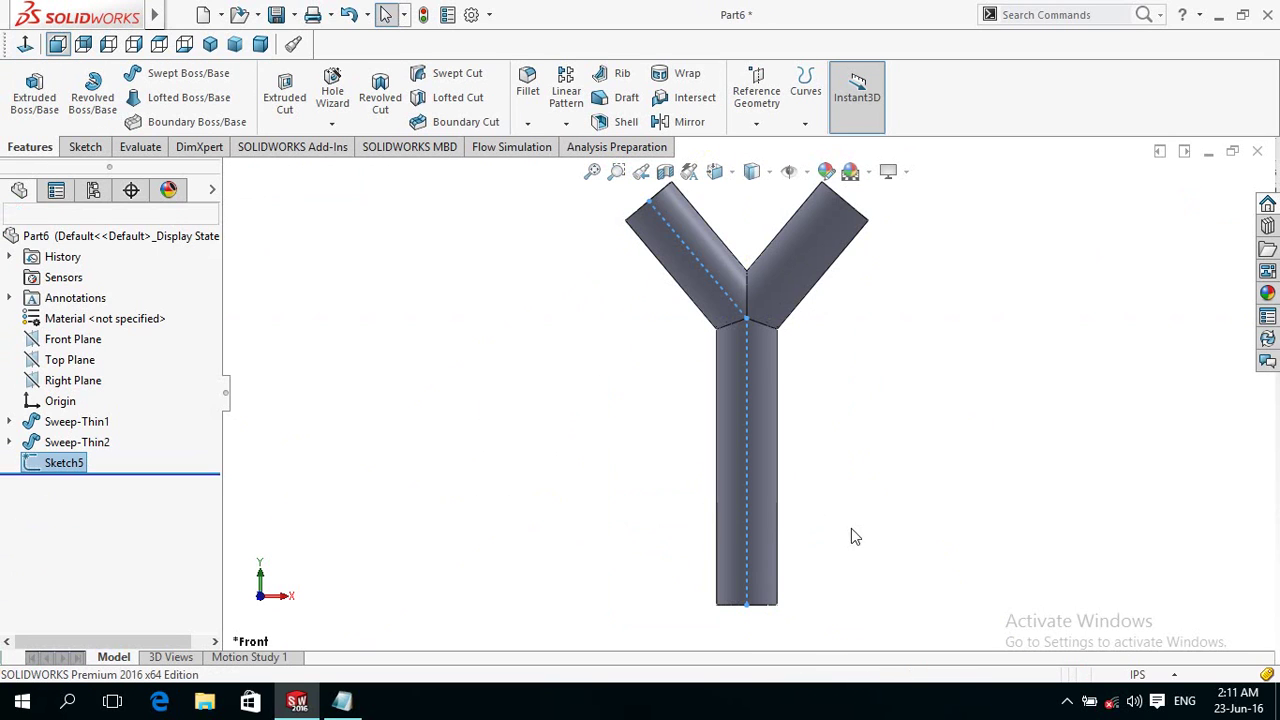
Sketch a radius-18 circle centred on the origin on the stem's bottom end face.
mouse_move(838, 586)
middle_down()
mouse_move(823, 371)
mouse_move(877, 506)
middle_up()
scroll(617, 543, down, 5)
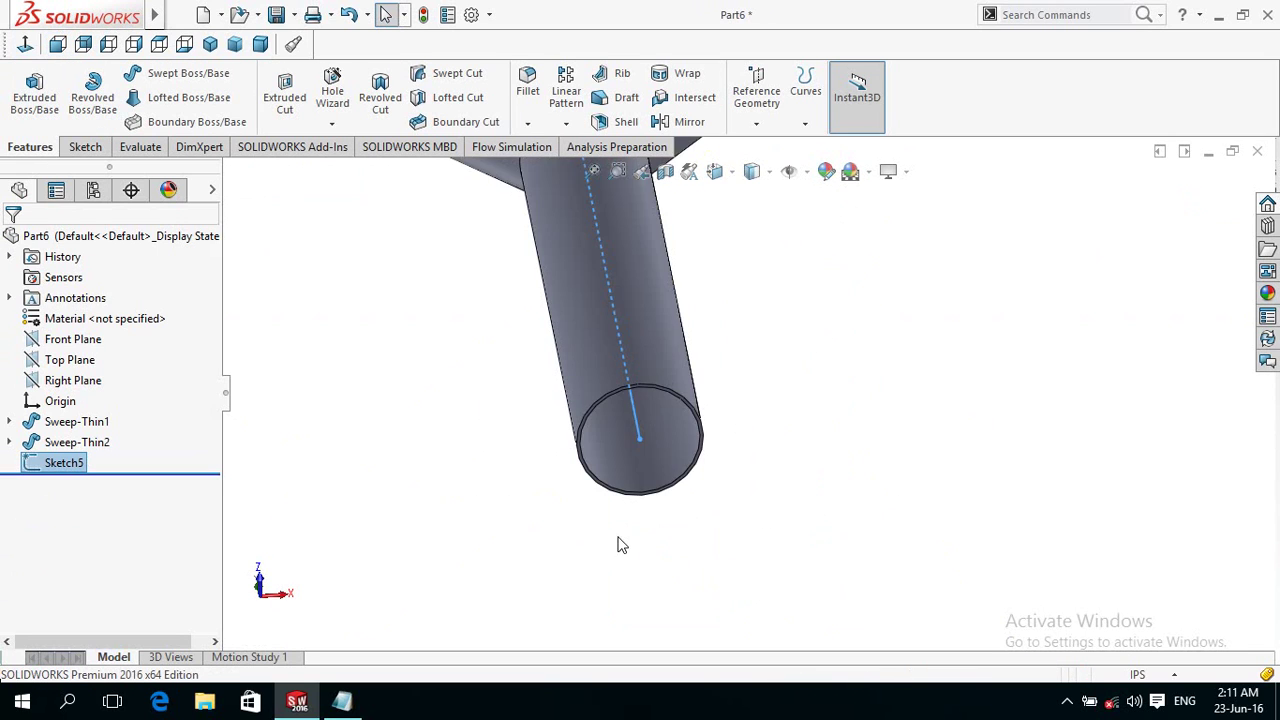
middle_drag(617, 543, 742, 493)
scroll(742, 493, down, 3)
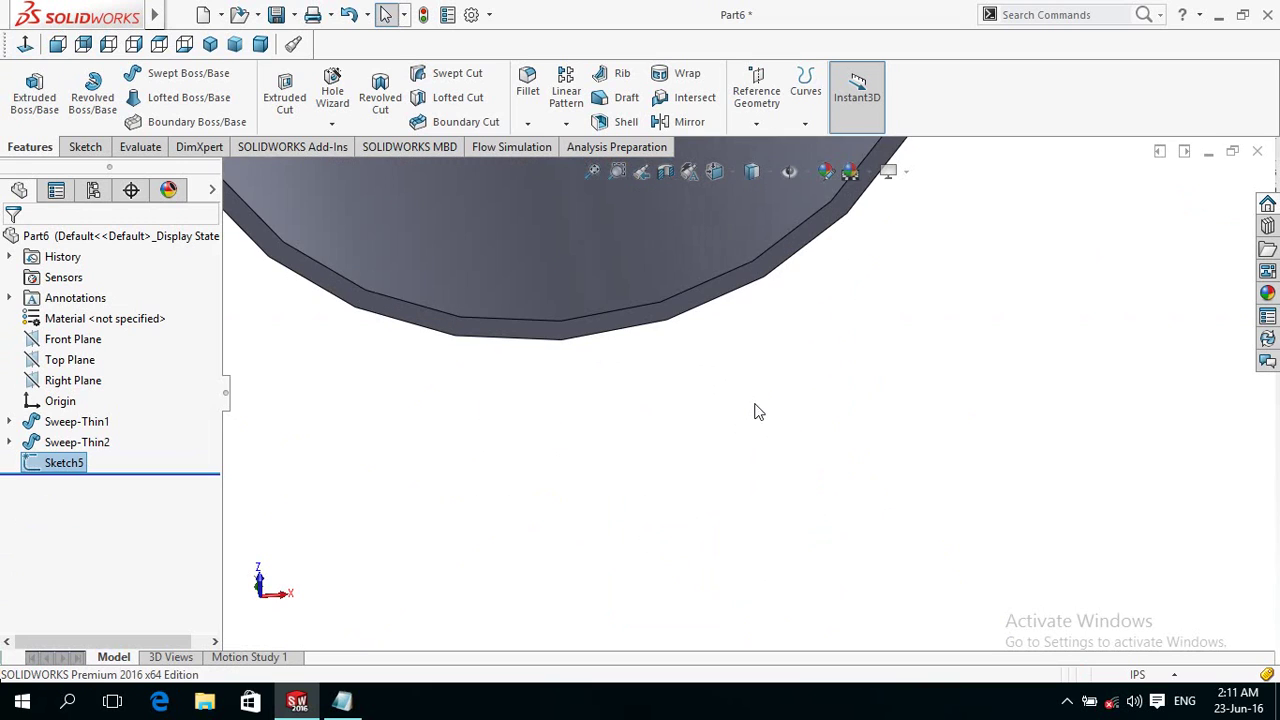
click(668, 318)
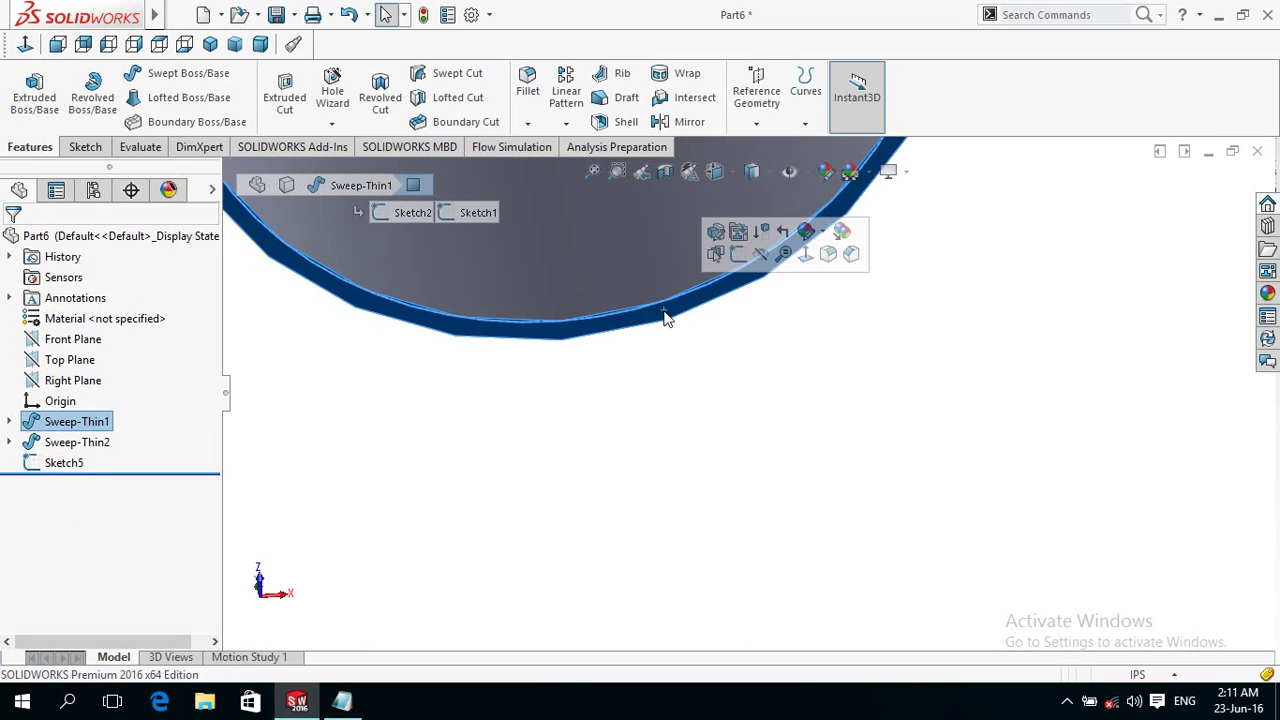
click(738, 253)
click(25, 44)
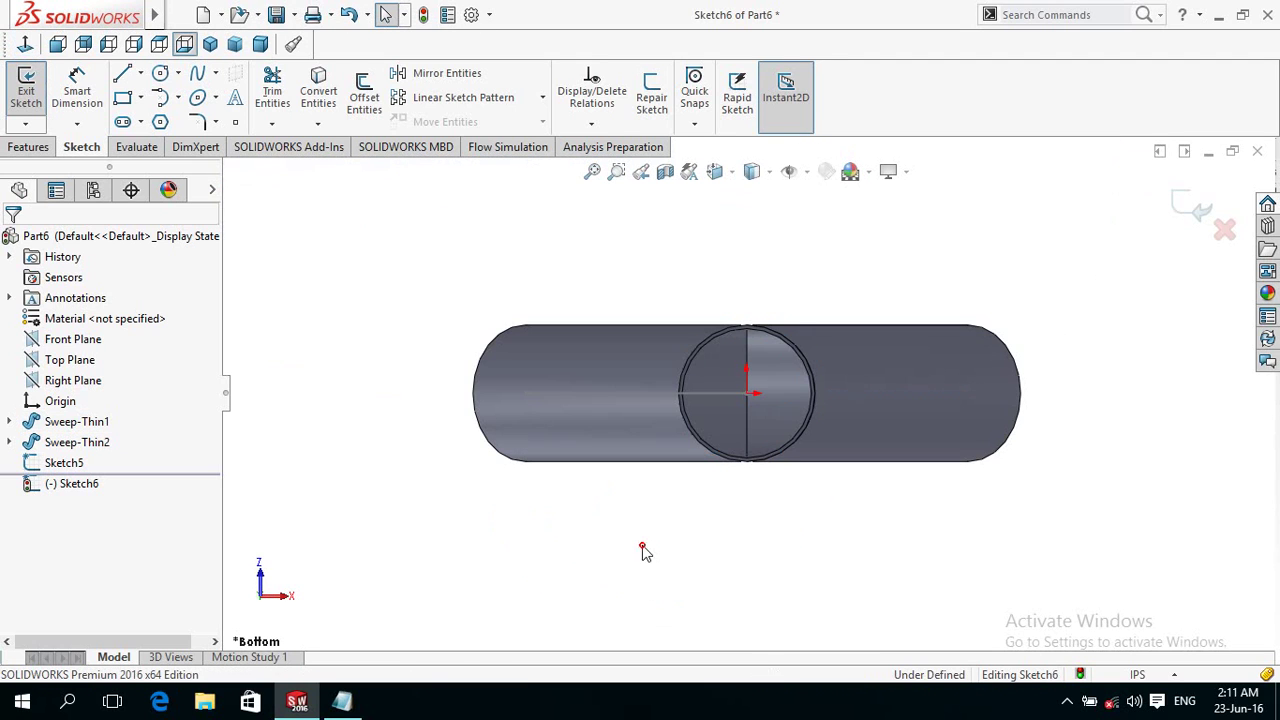
right_drag(475, 527, 657, 534)
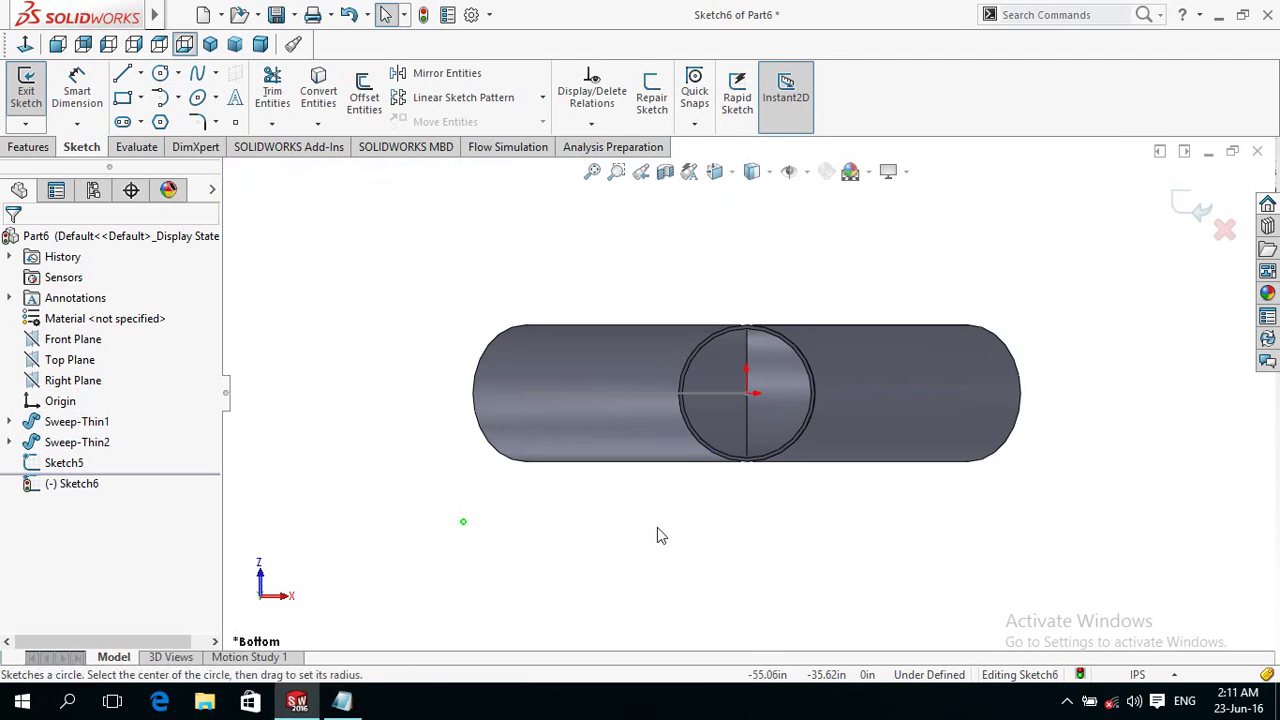
click(747, 392)
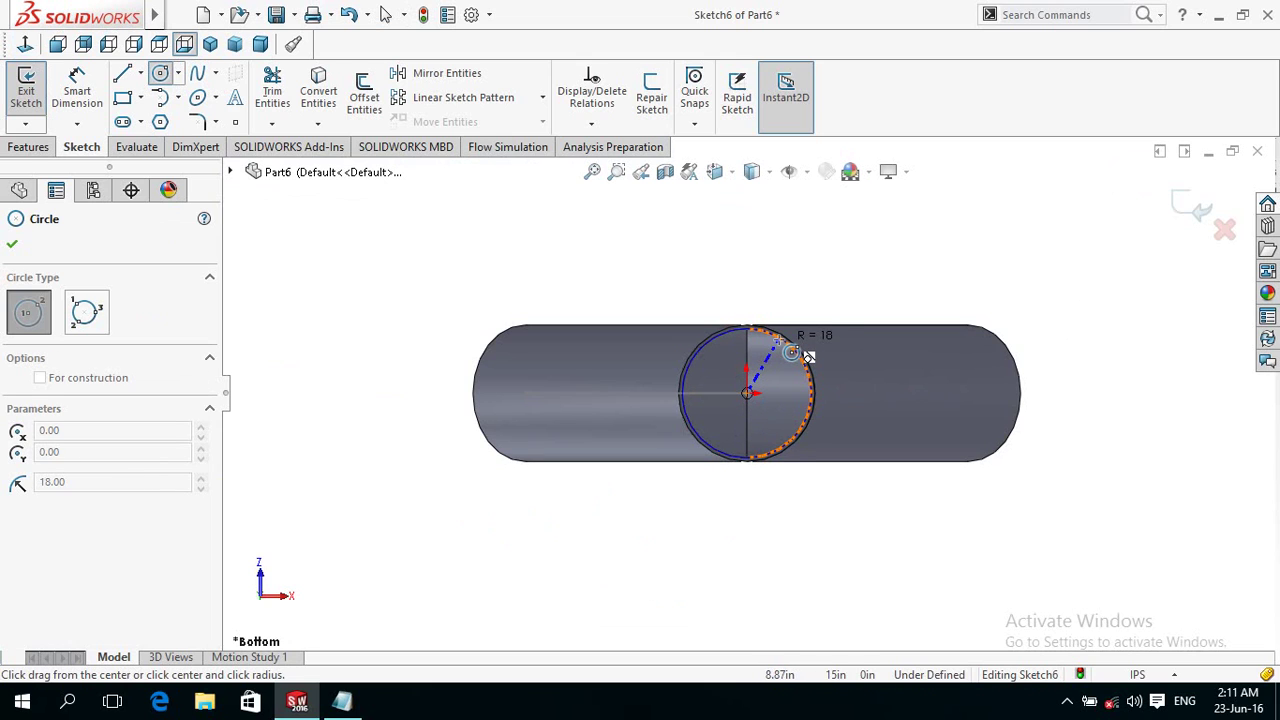
click(808, 356)
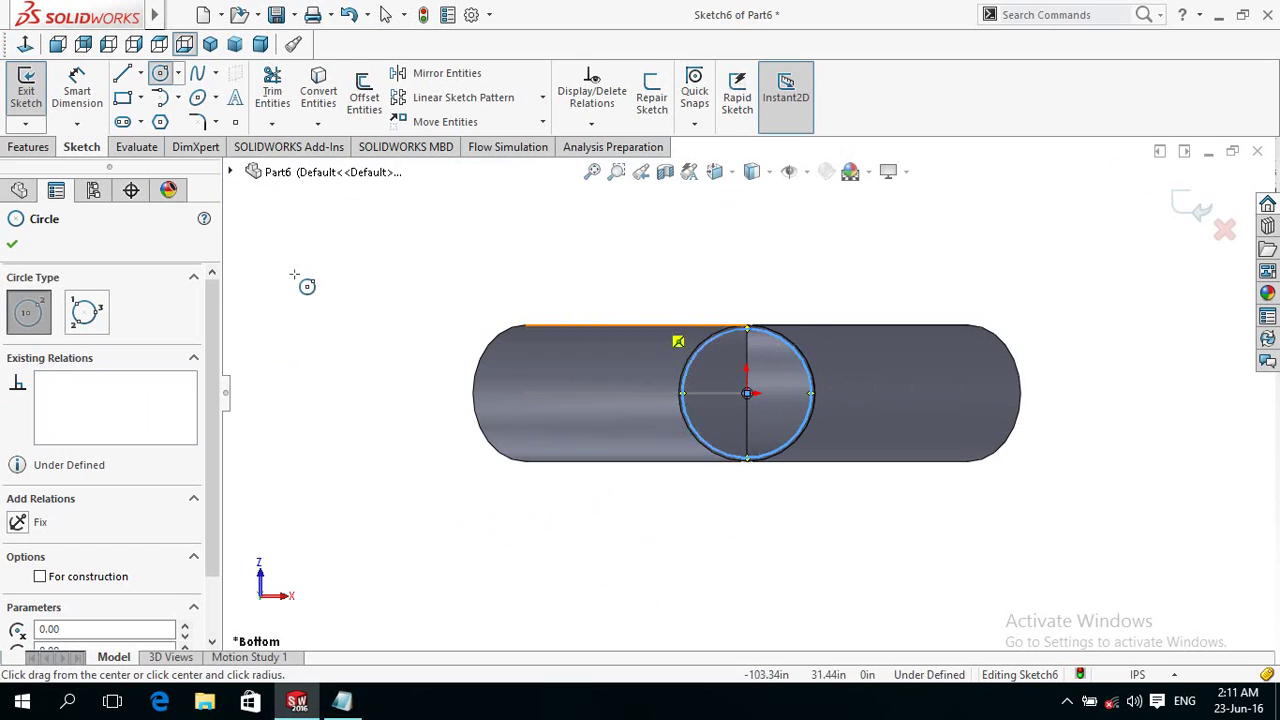
click(30, 147)
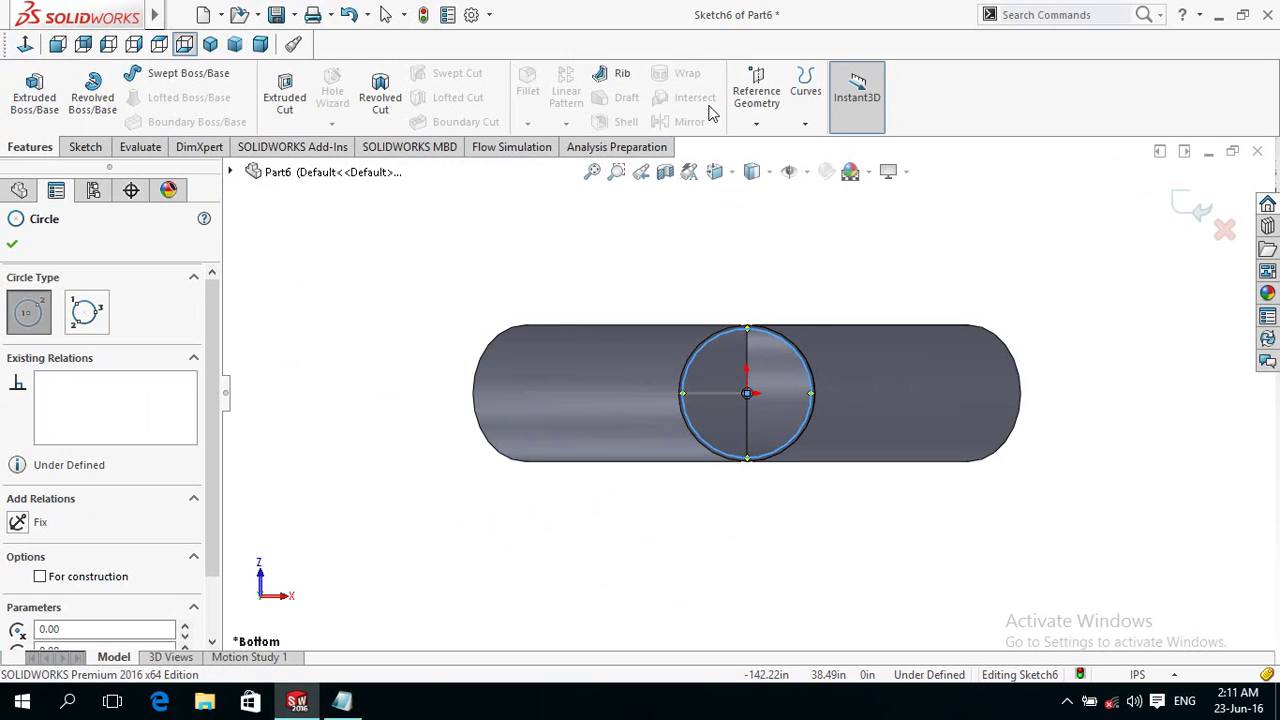
click(1190, 207)
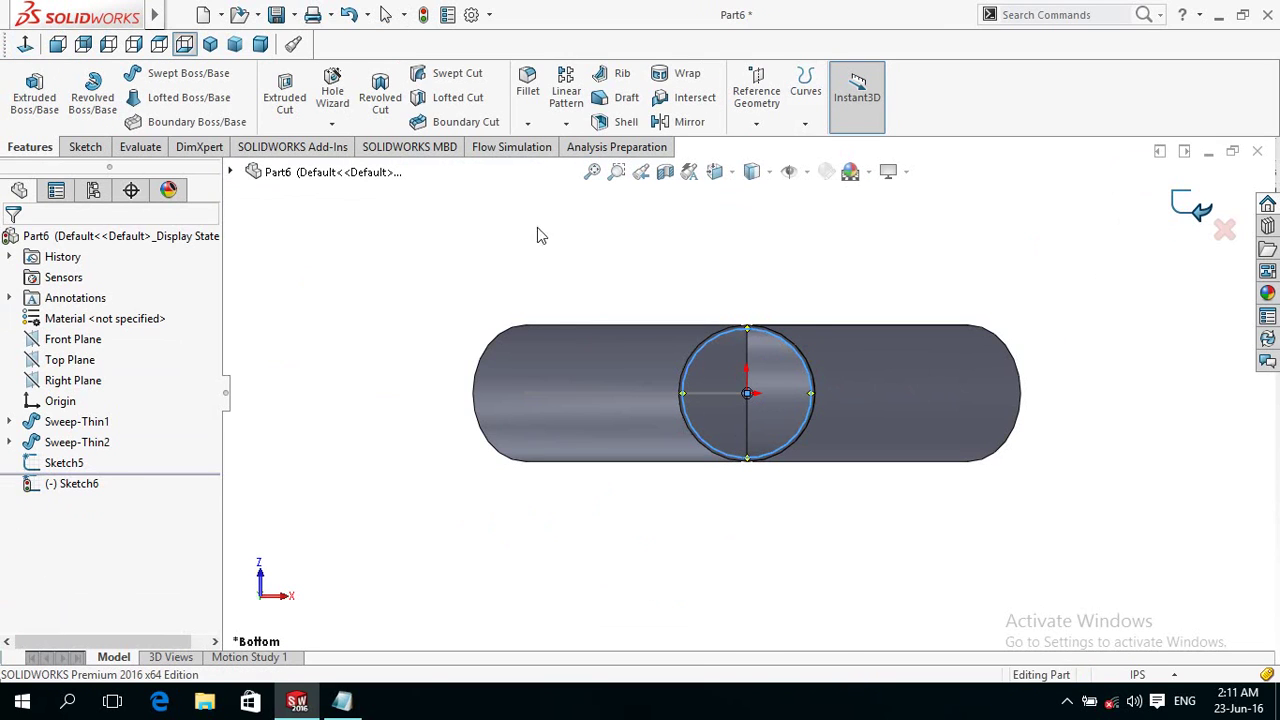
Swept-cut the Sketch6 circle along the Sketch5 path to bore the stem and left arm.
click(450, 74)
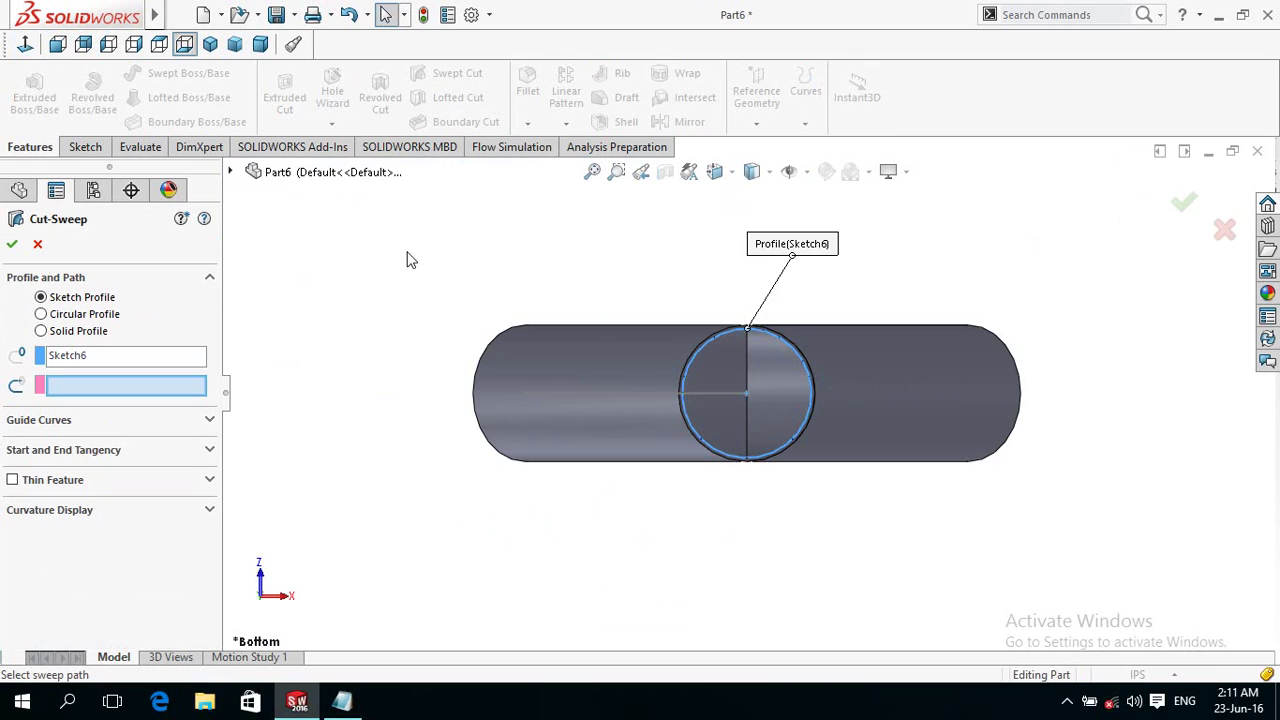
middle_drag(408, 260, 431, 383)
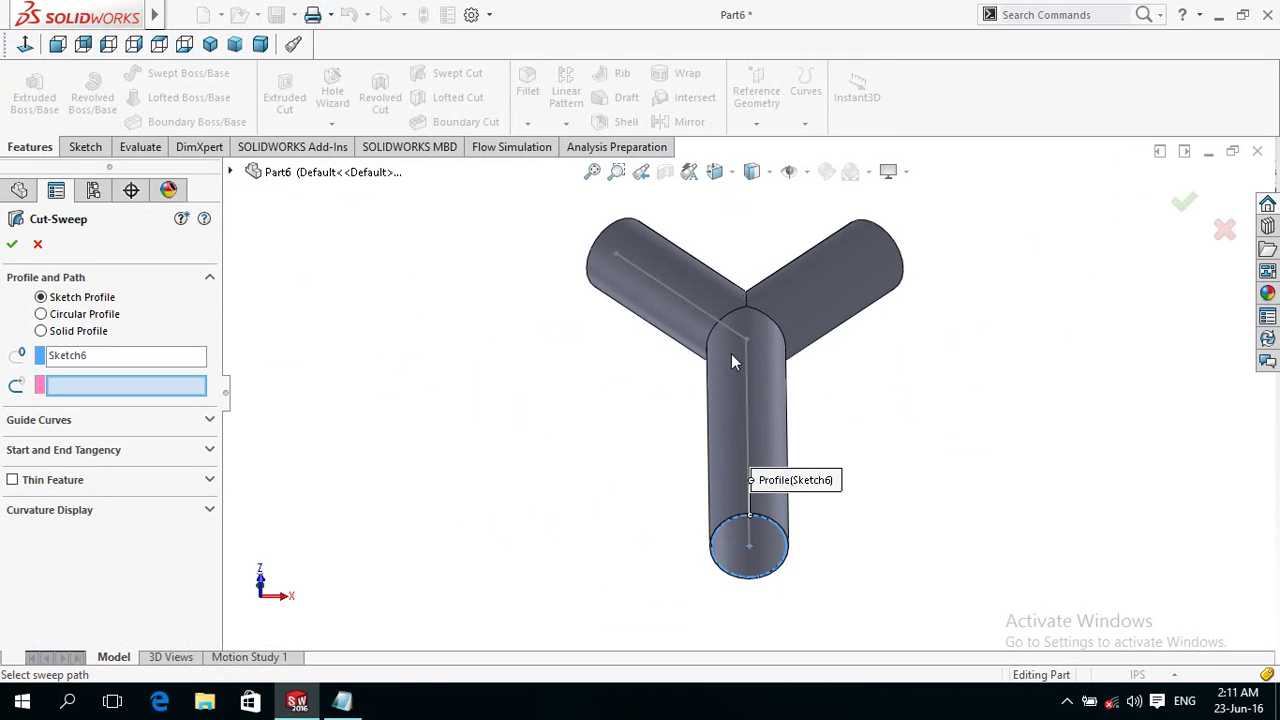
click(747, 376)
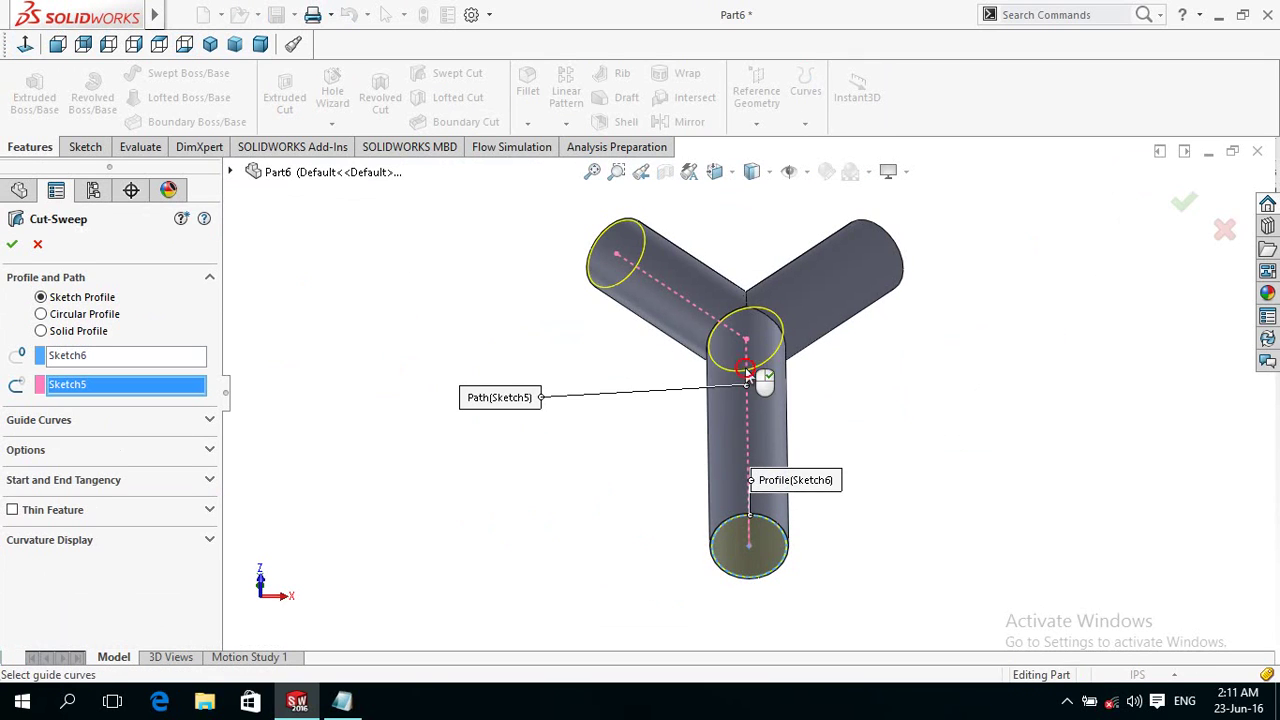
click(11, 245)
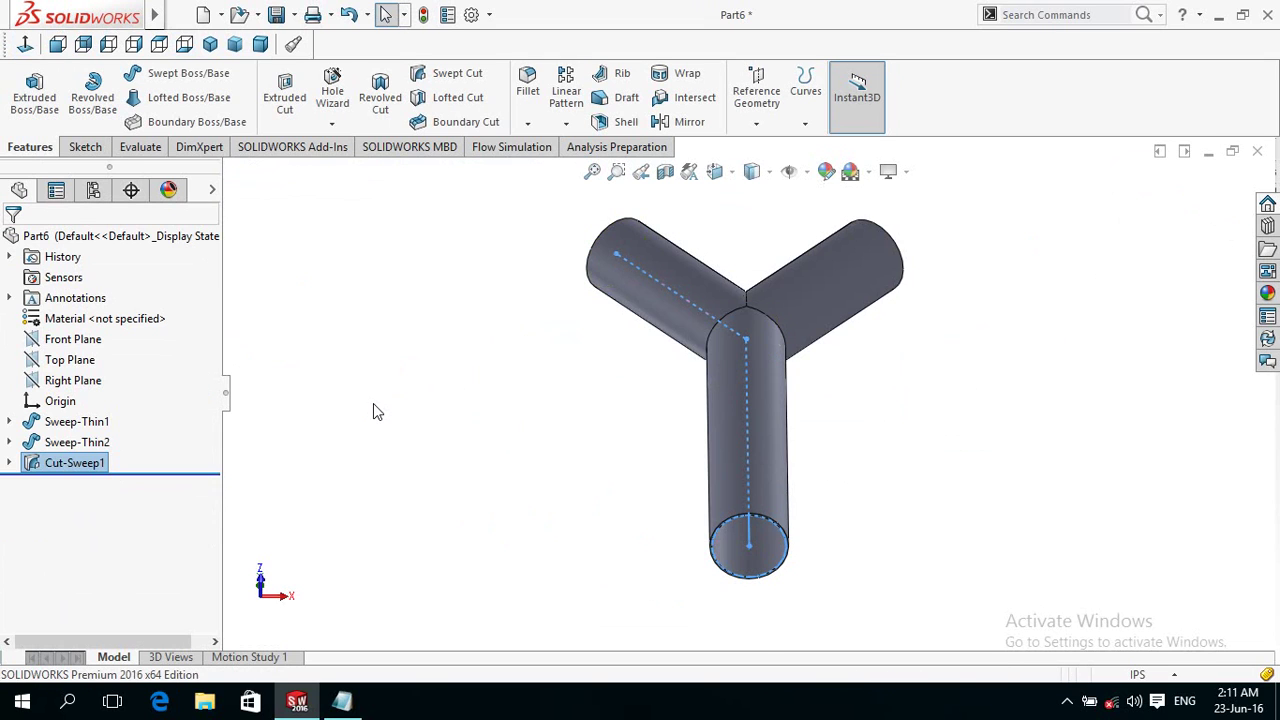
mouse_move(510, 435)
middle_down()
mouse_move(566, 294)
mouse_move(509, 451)
mouse_move(443, 511)
mouse_move(577, 371)
mouse_move(567, 414)
mouse_move(580, 417)
mouse_move(600, 369)
mouse_move(492, 601)
mouse_move(511, 603)
mouse_move(643, 451)
mouse_move(783, 473)
mouse_move(790, 516)
middle_up()
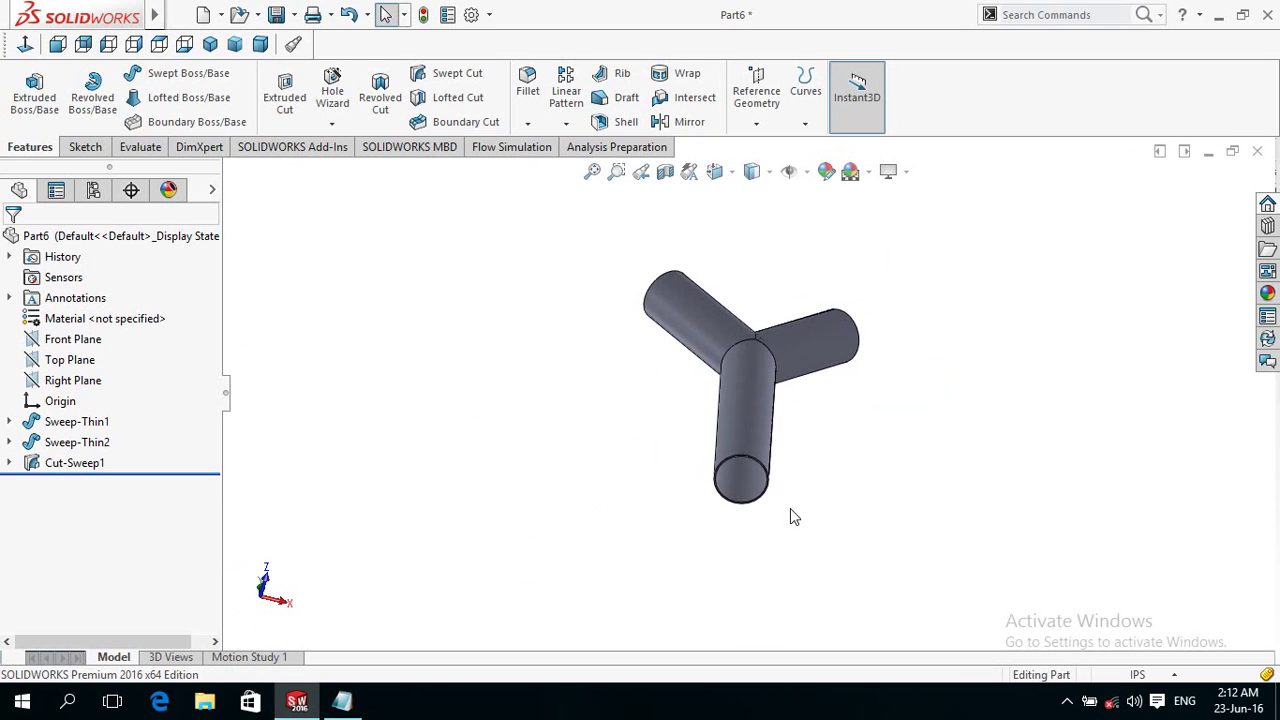
On the Front Plane, draw lines from the stem's bottom to the junction and on to the right arm's end.
click(85, 340)
click(104, 309)
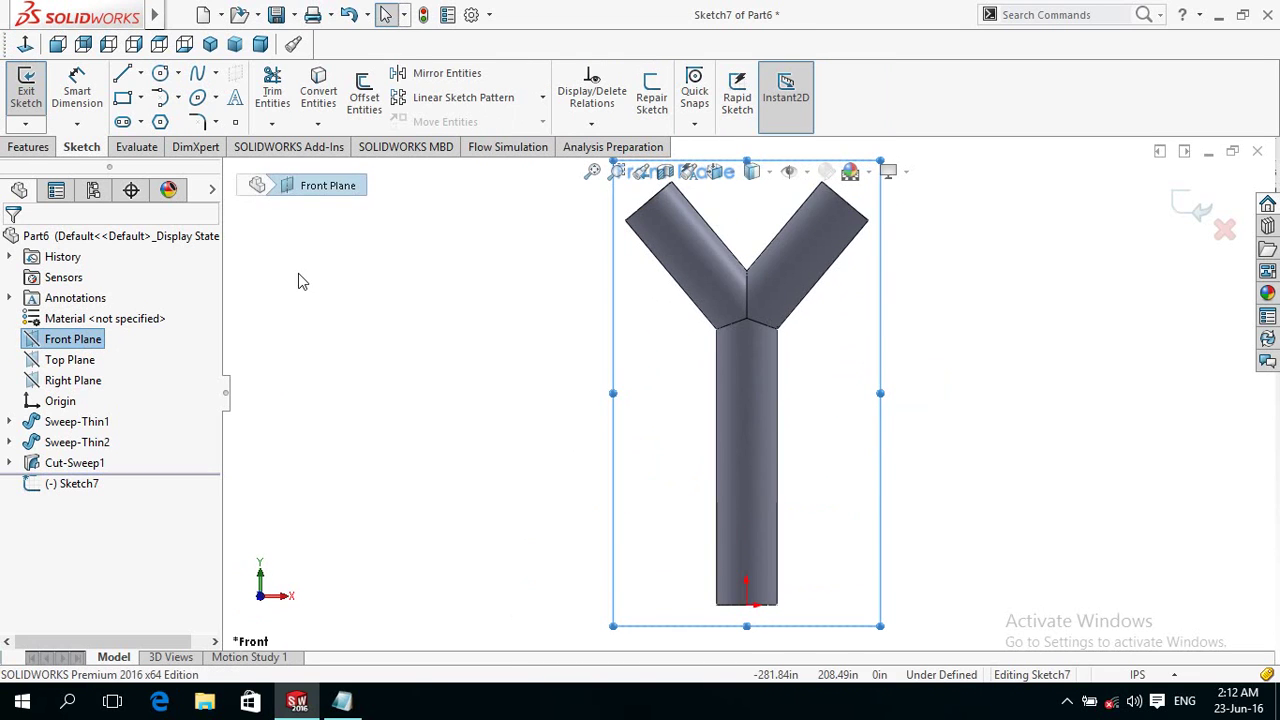
click(323, 280)
click(140, 73)
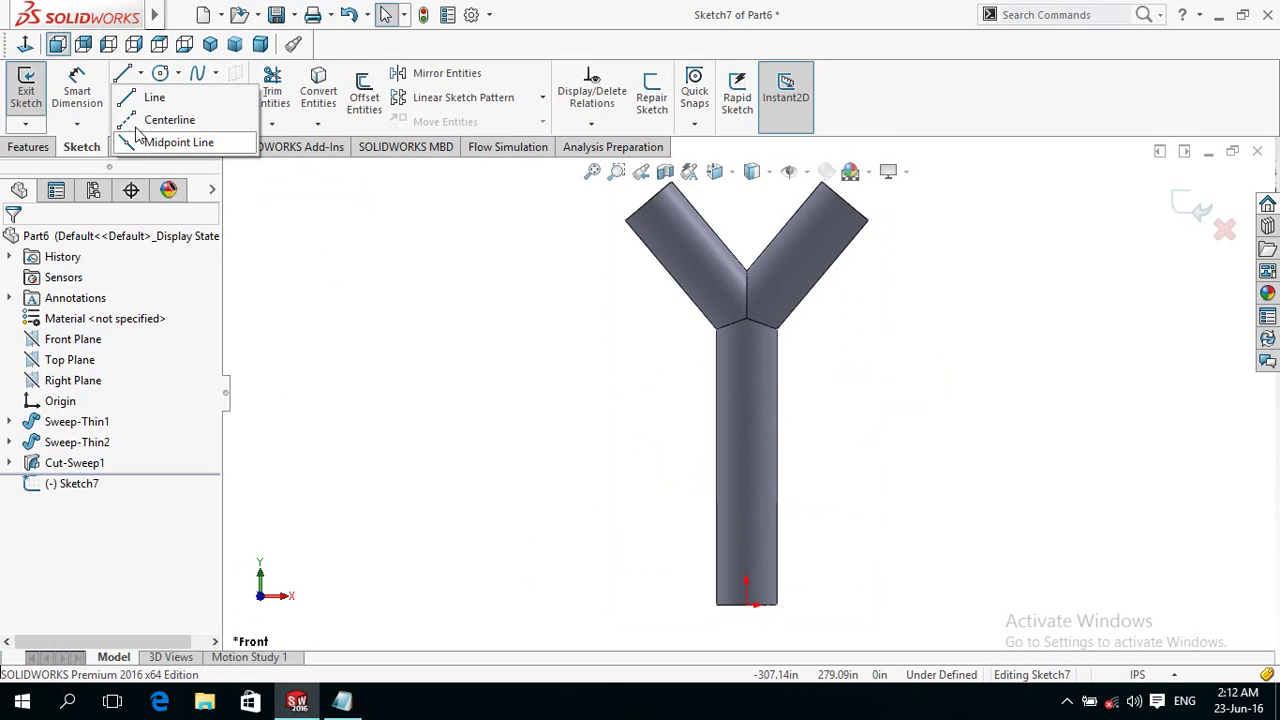
click(145, 97)
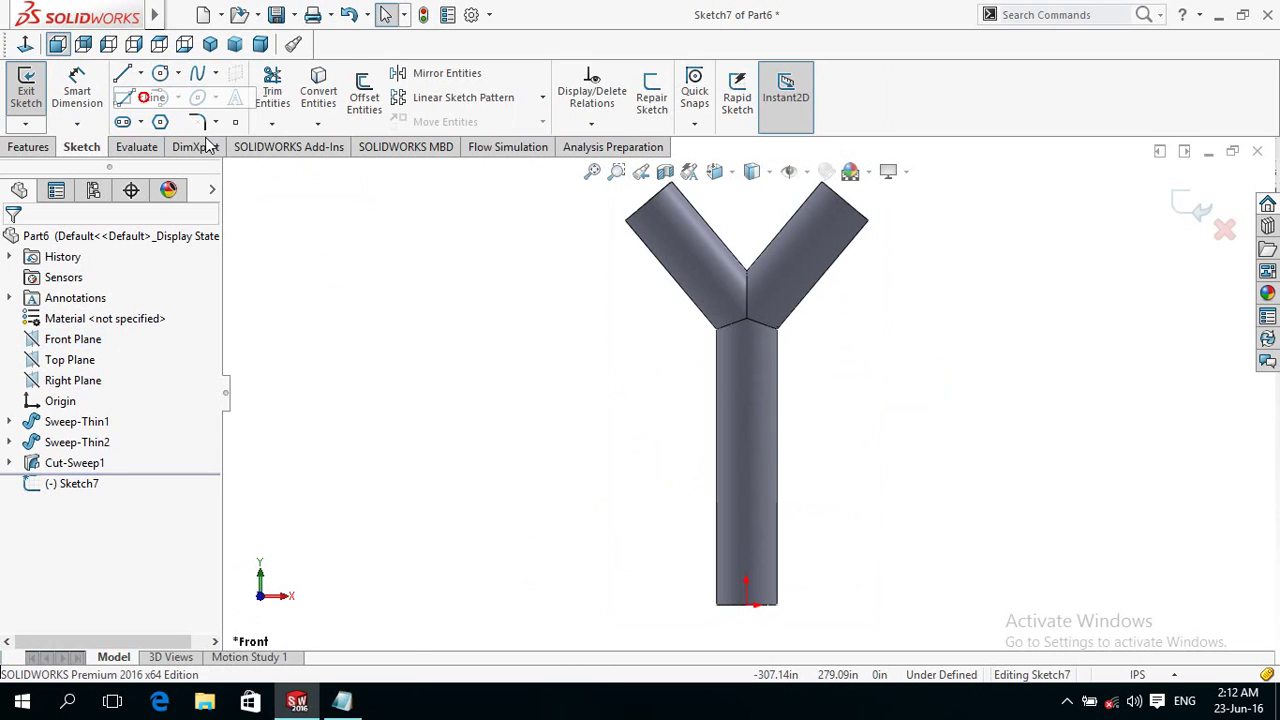
click(747, 605)
click(747, 318)
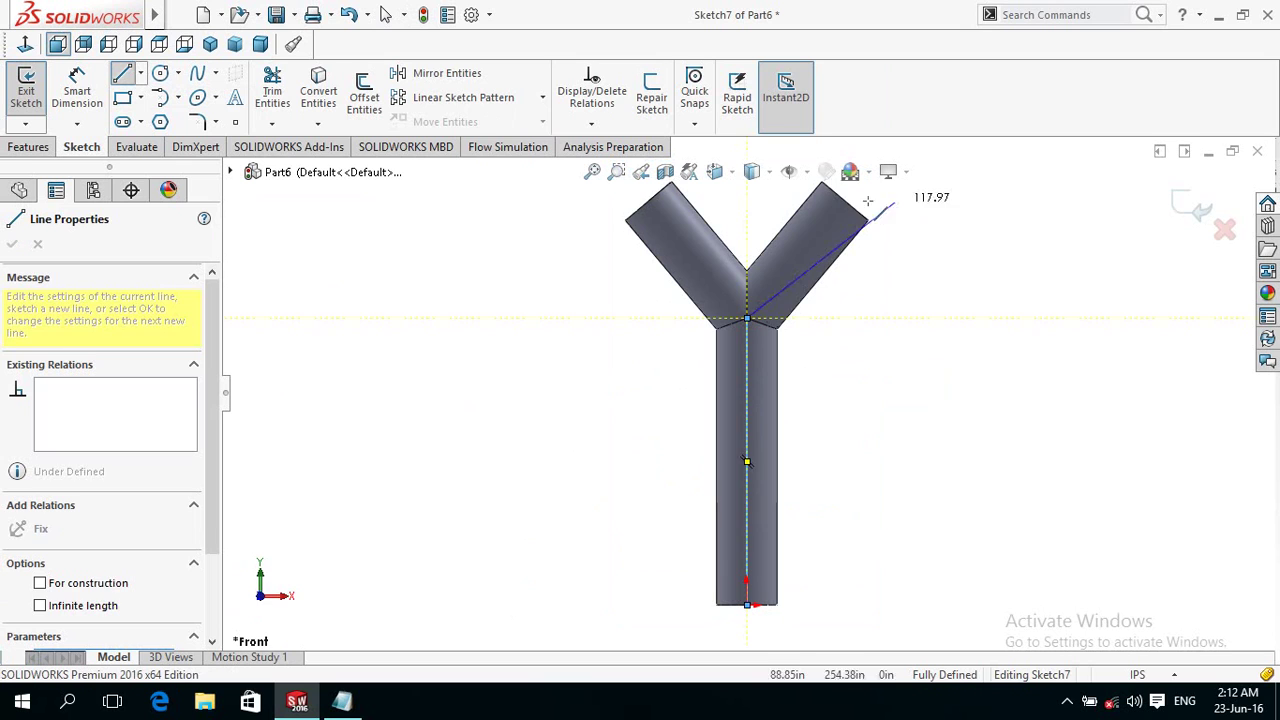
click(845, 201)
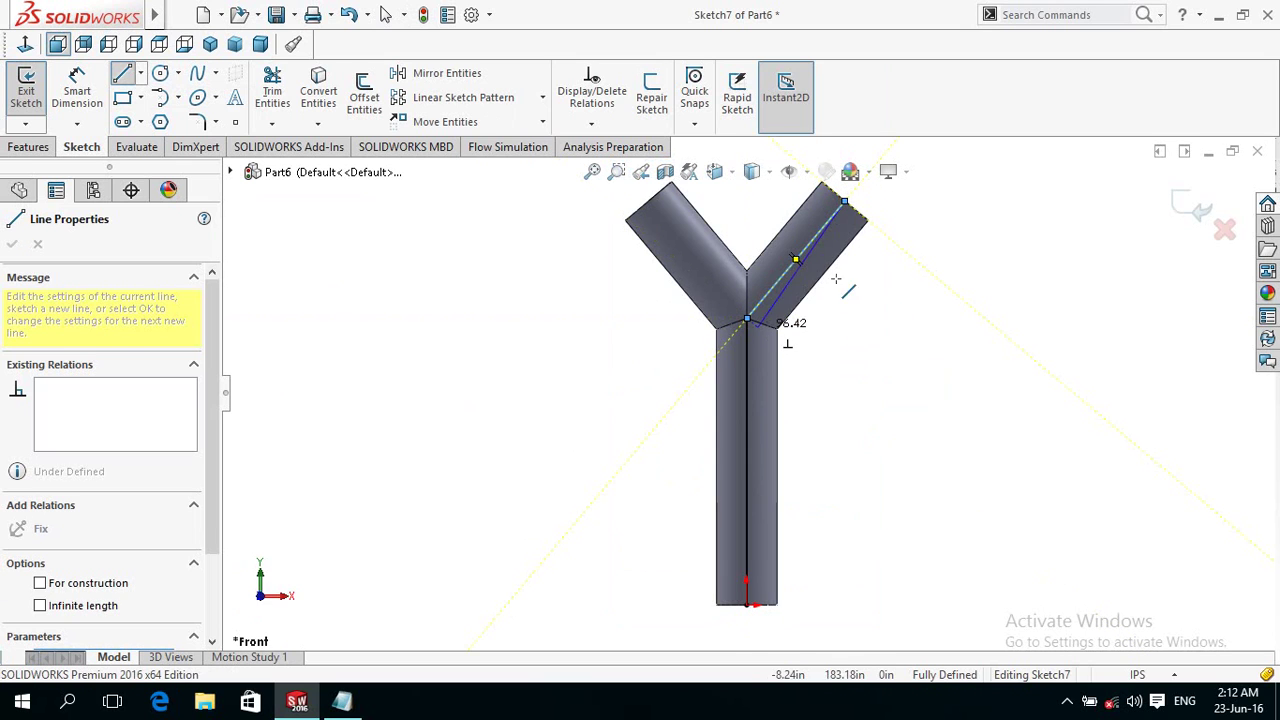
click(1192, 207)
click(1192, 207)
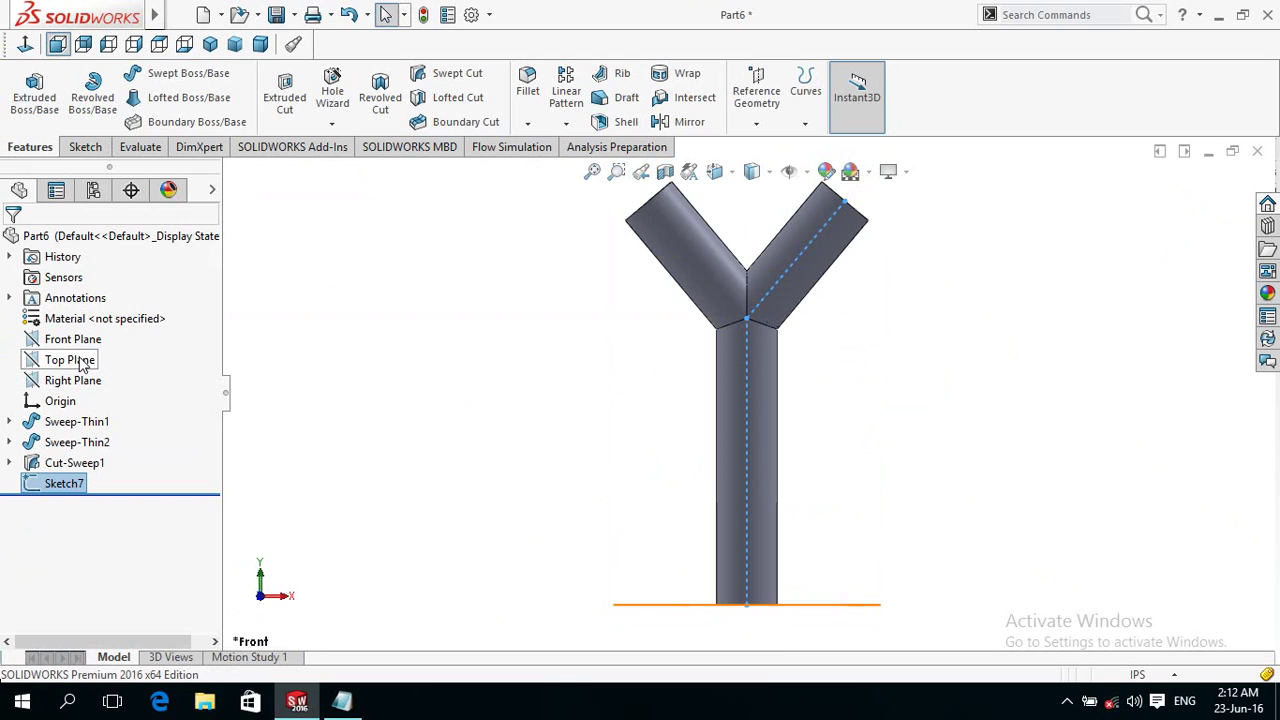
Draw a radius-18 circle at the origin in a new Top Plane sketch.
click(82, 362)
click(94, 334)
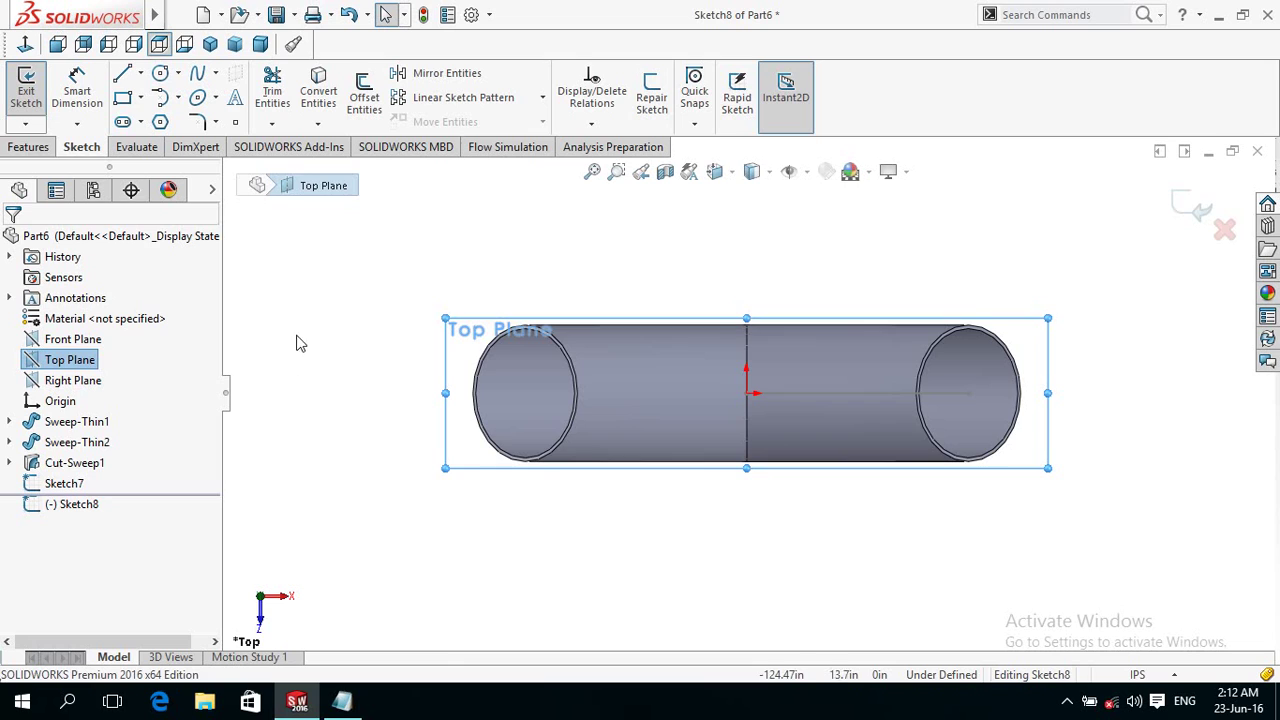
click(27, 45)
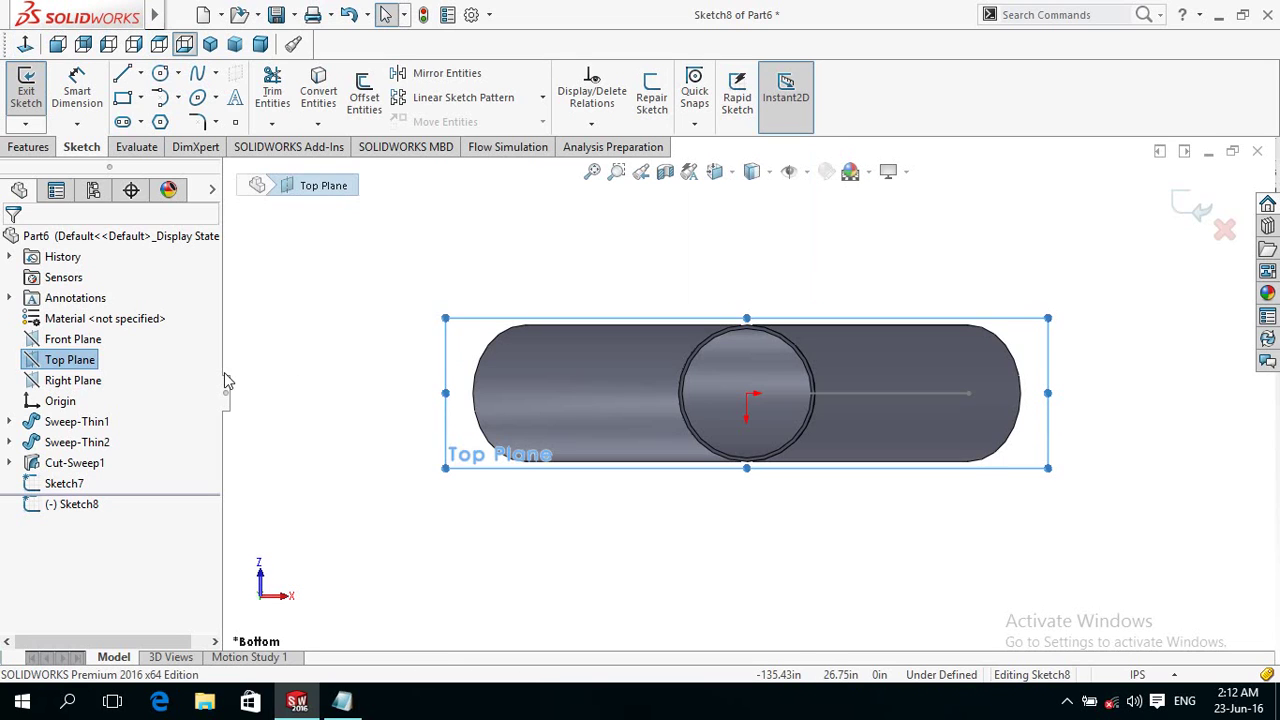
click(331, 363)
click(160, 74)
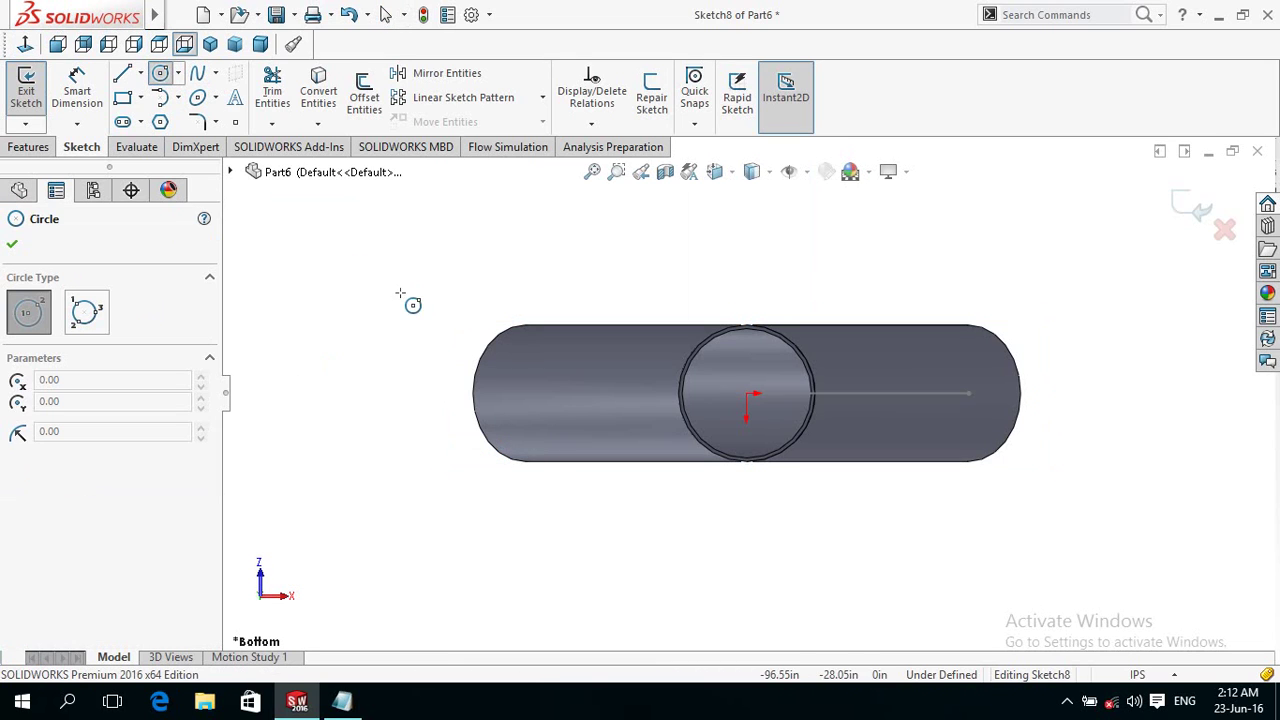
click(748, 393)
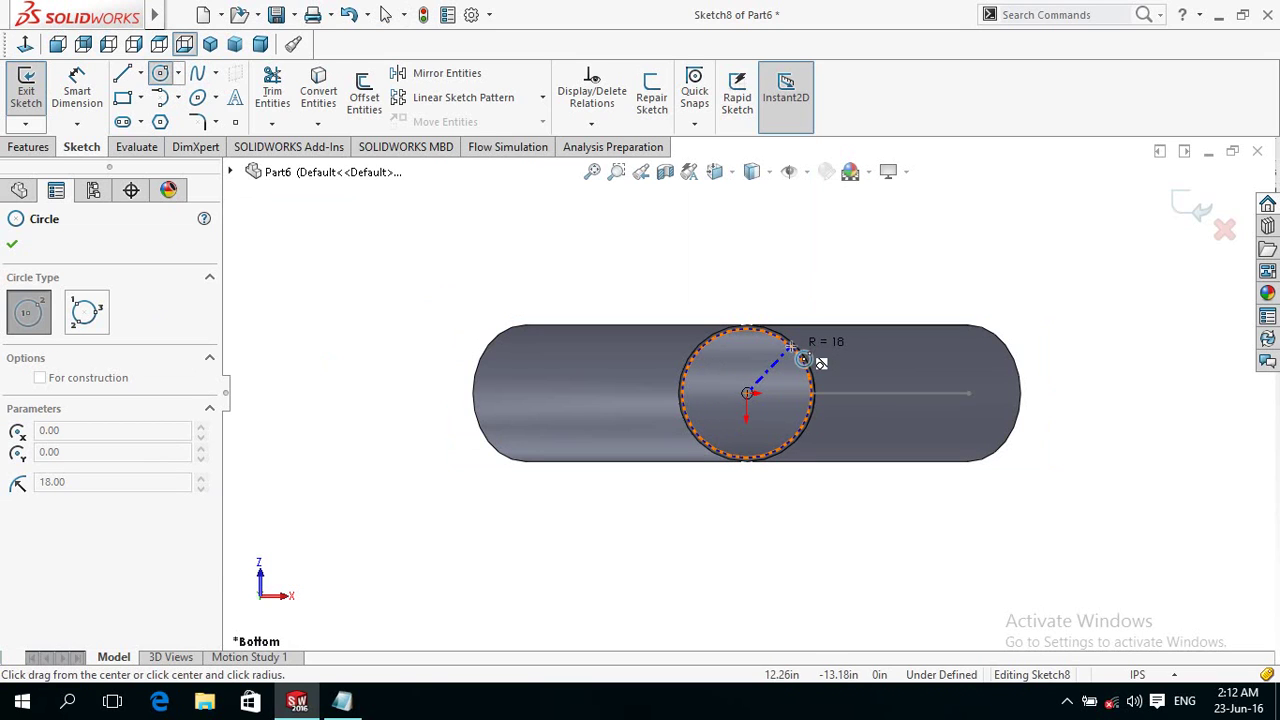
click(803, 360)
click(28, 147)
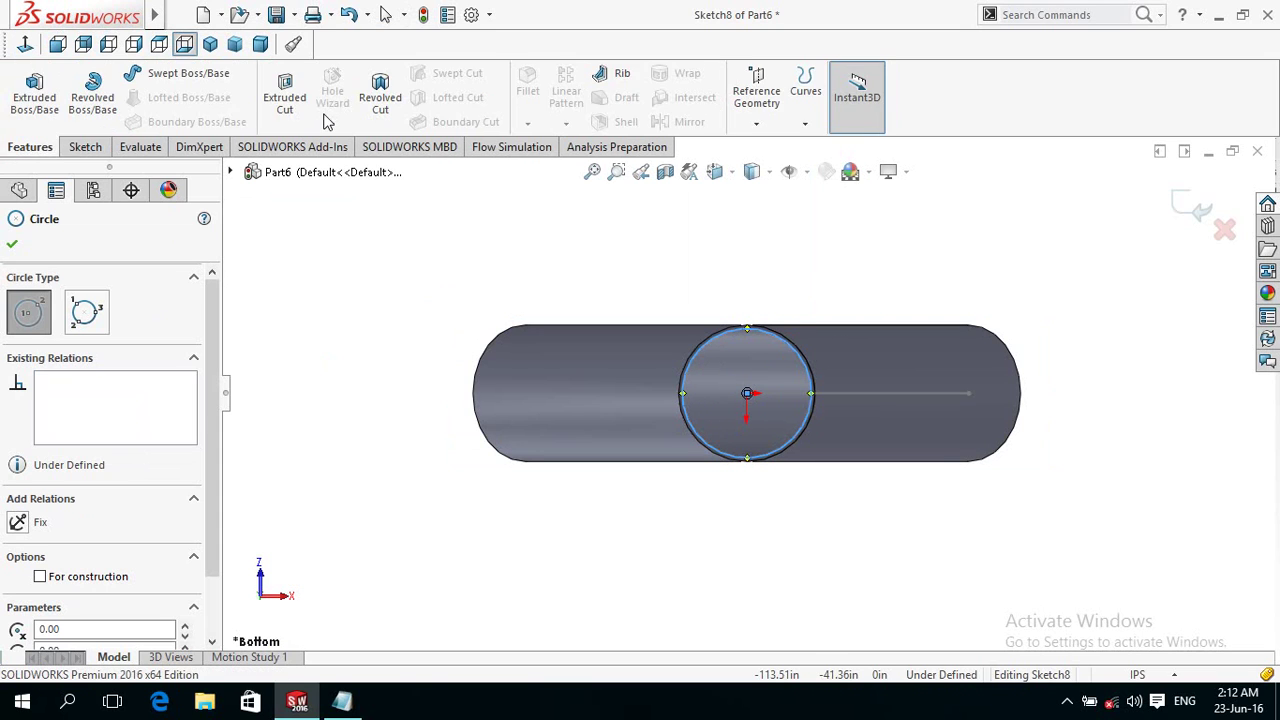
click(1190, 205)
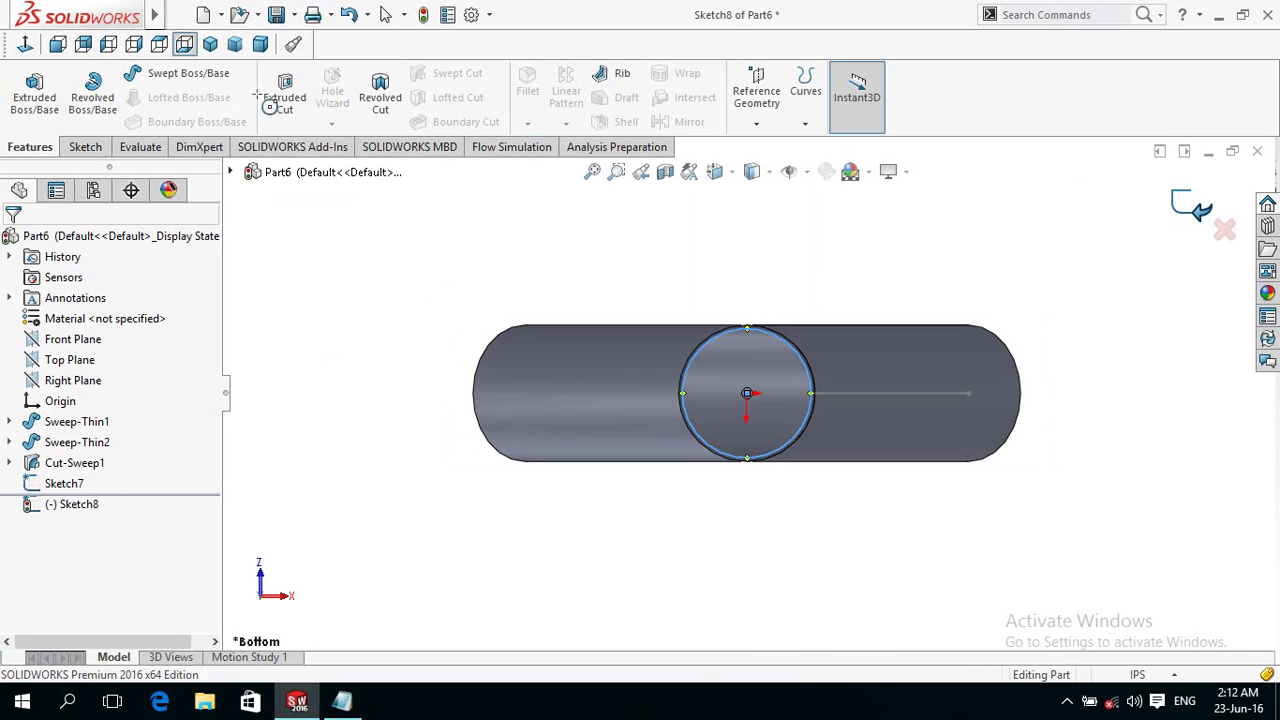
Swept-cut the Sketch8 circle along the Sketch7 path to bore the right arm.
click(487, 80)
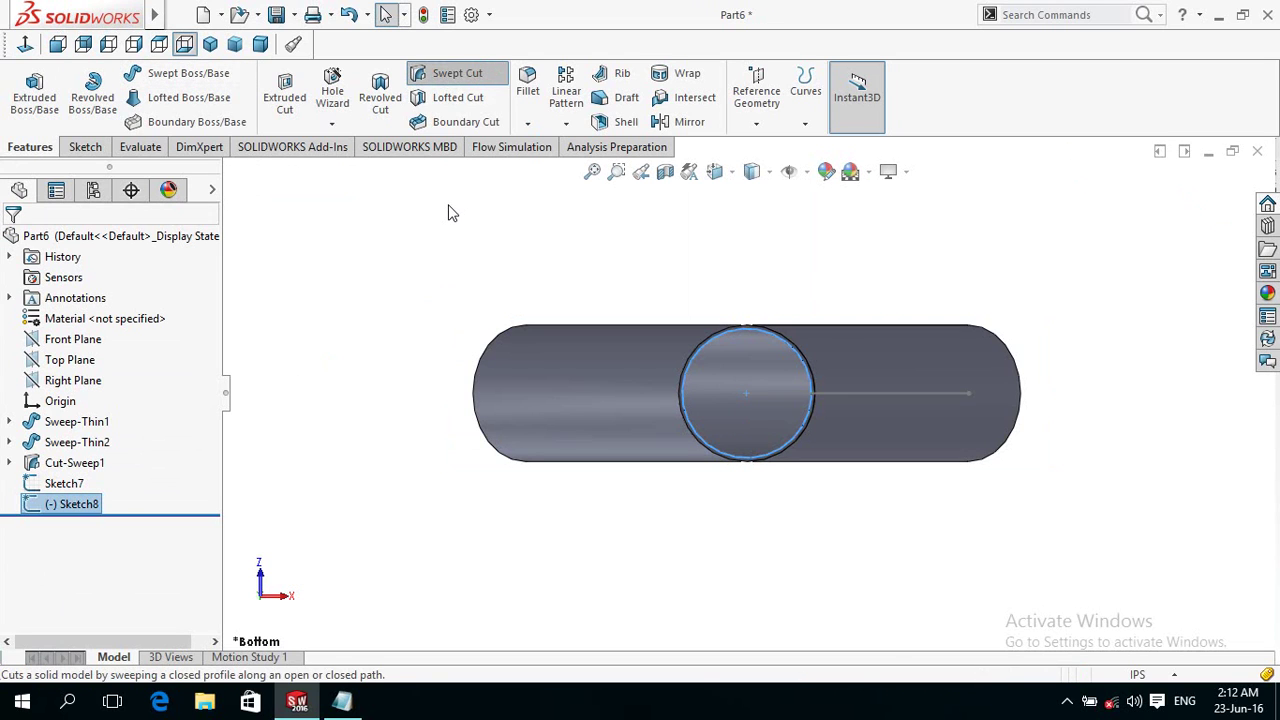
middle_drag(490, 261, 471, 351)
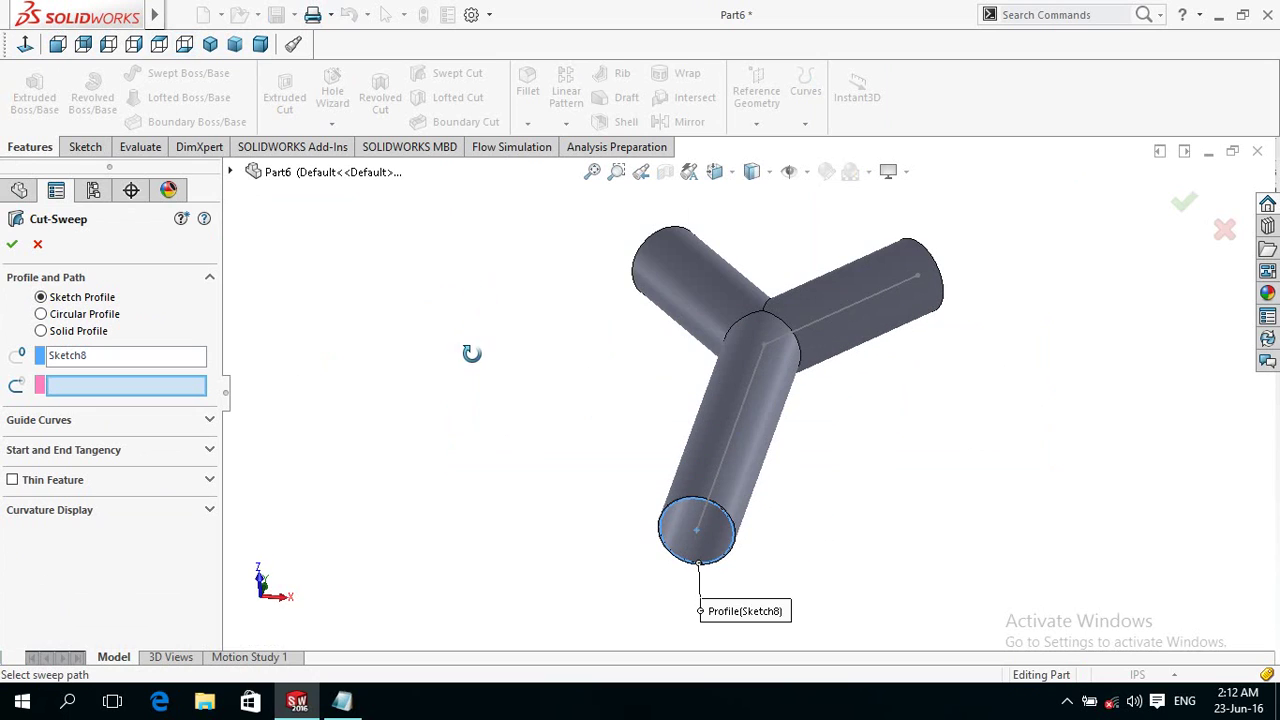
click(732, 429)
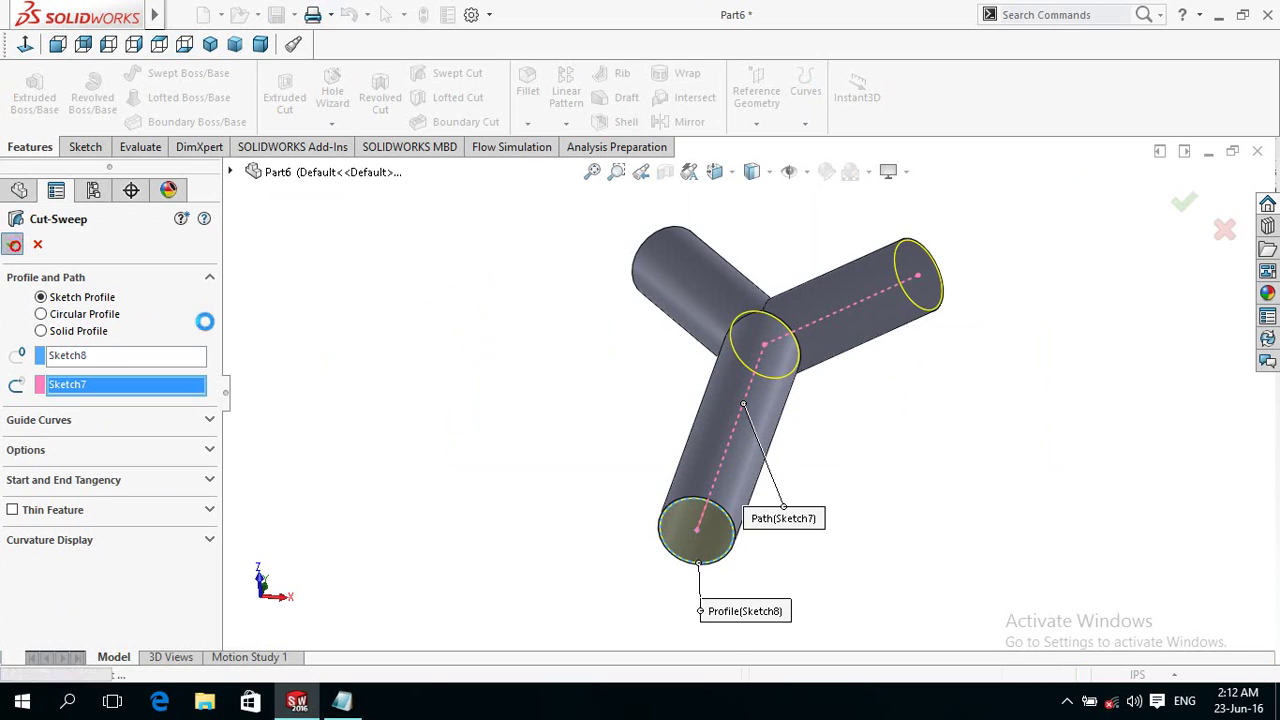
click(12, 244)
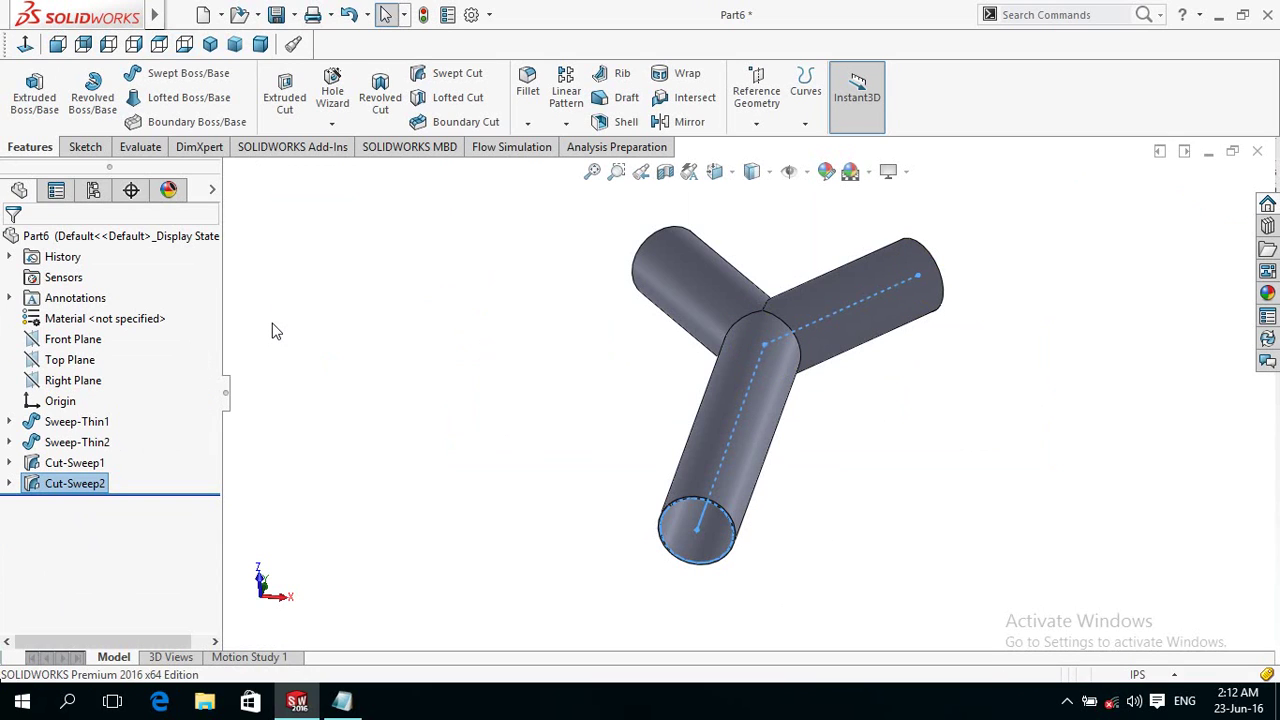
click(357, 330)
key(f)
middle_drag(505, 357, 514, 446)
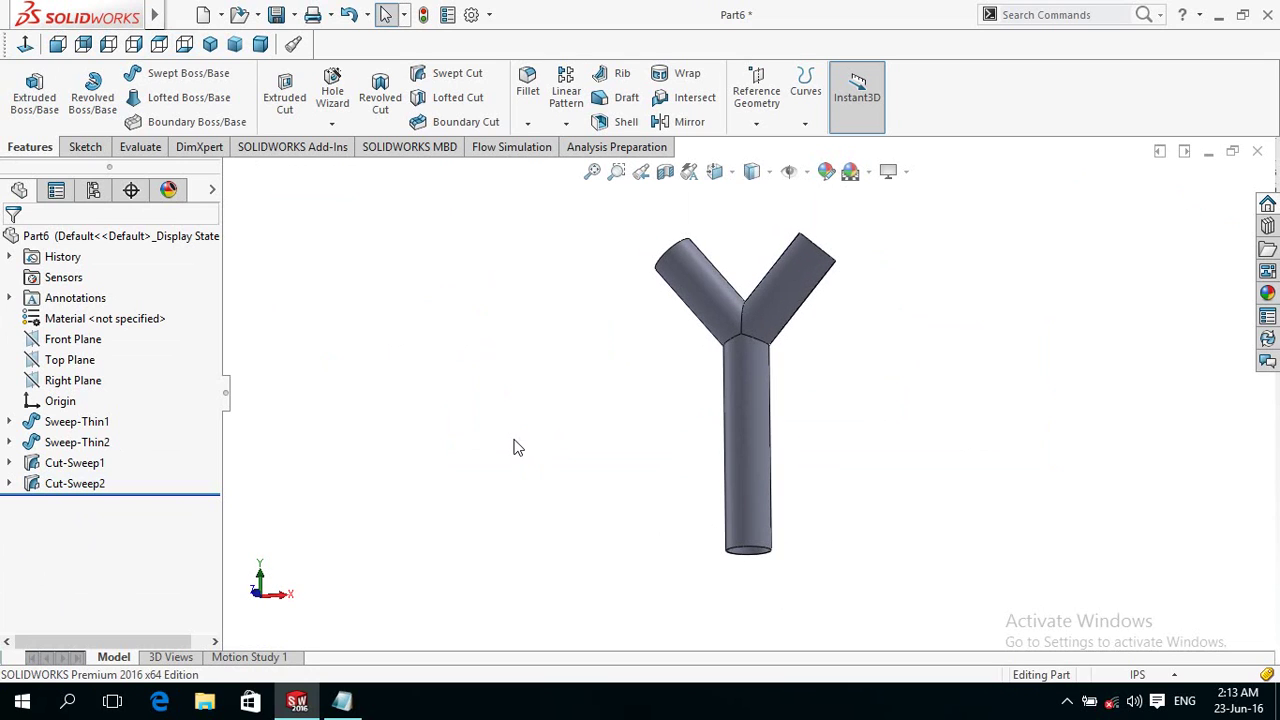
Assign Brass from the Copper Alloys library as the part's material.
right_click(110, 318)
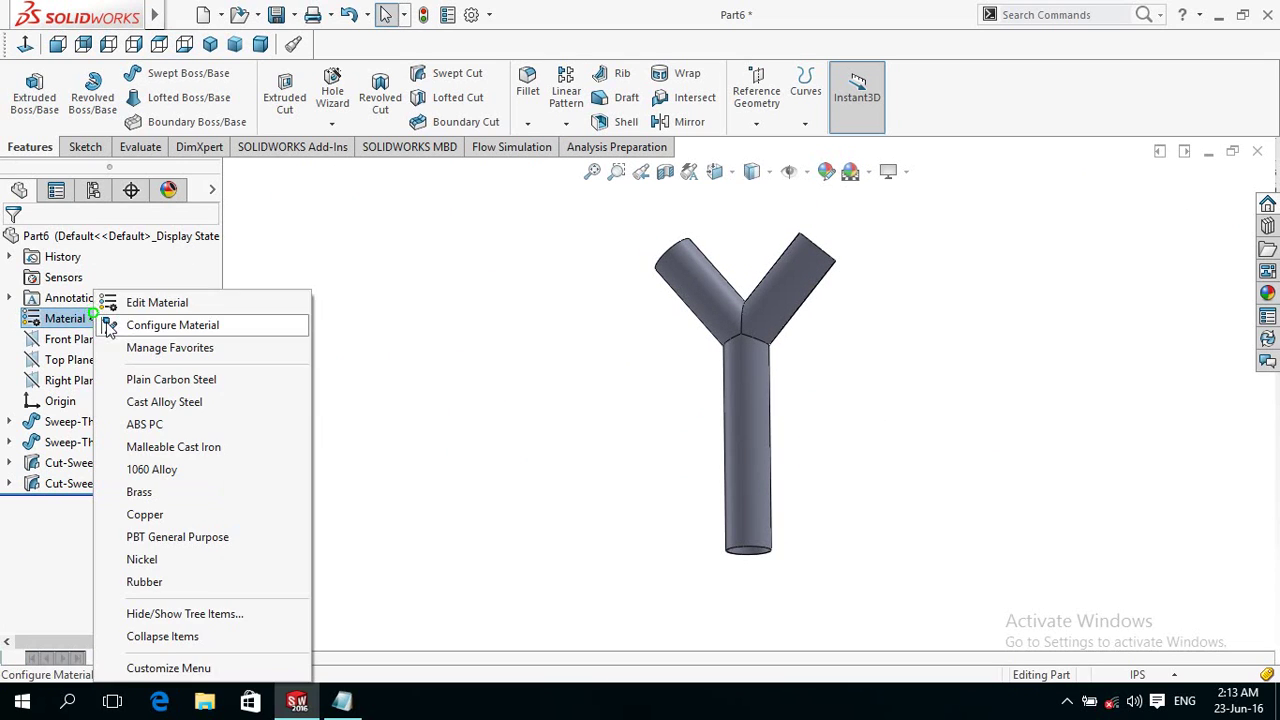
click(131, 298)
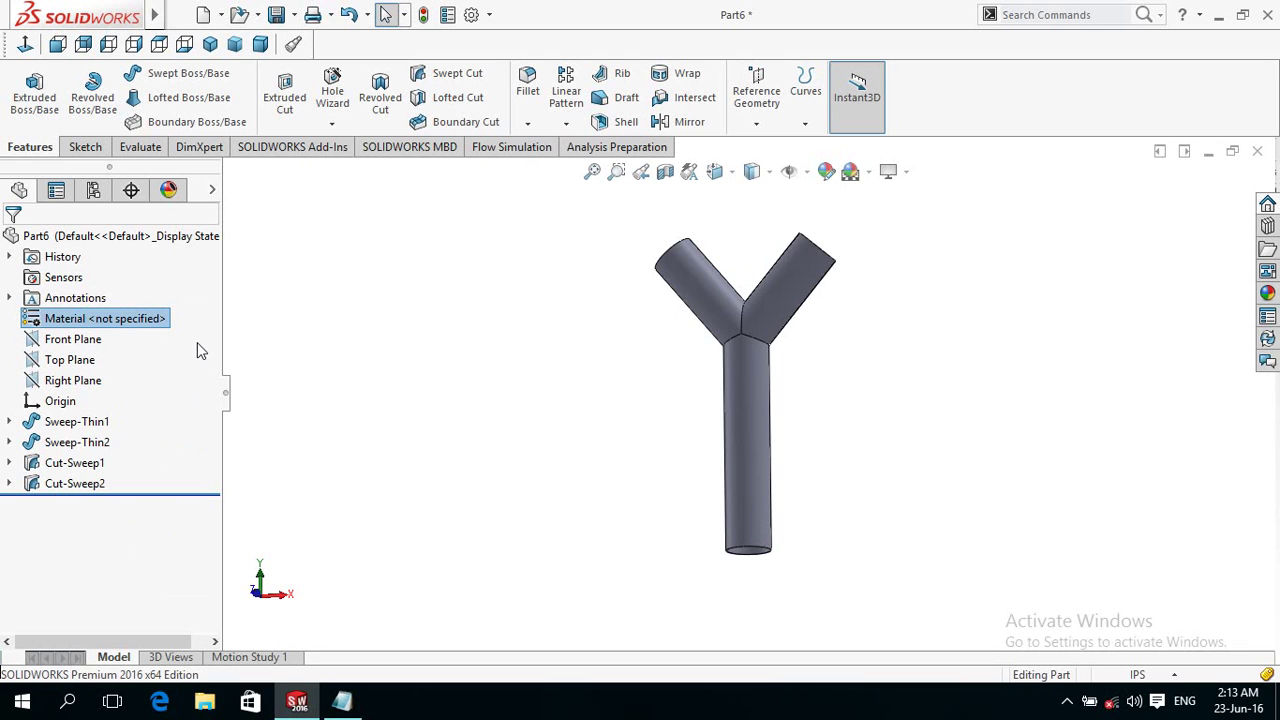
scroll(428, 427, down, 1)
scroll(428, 427, down, 3)
scroll(428, 427, down, 5)
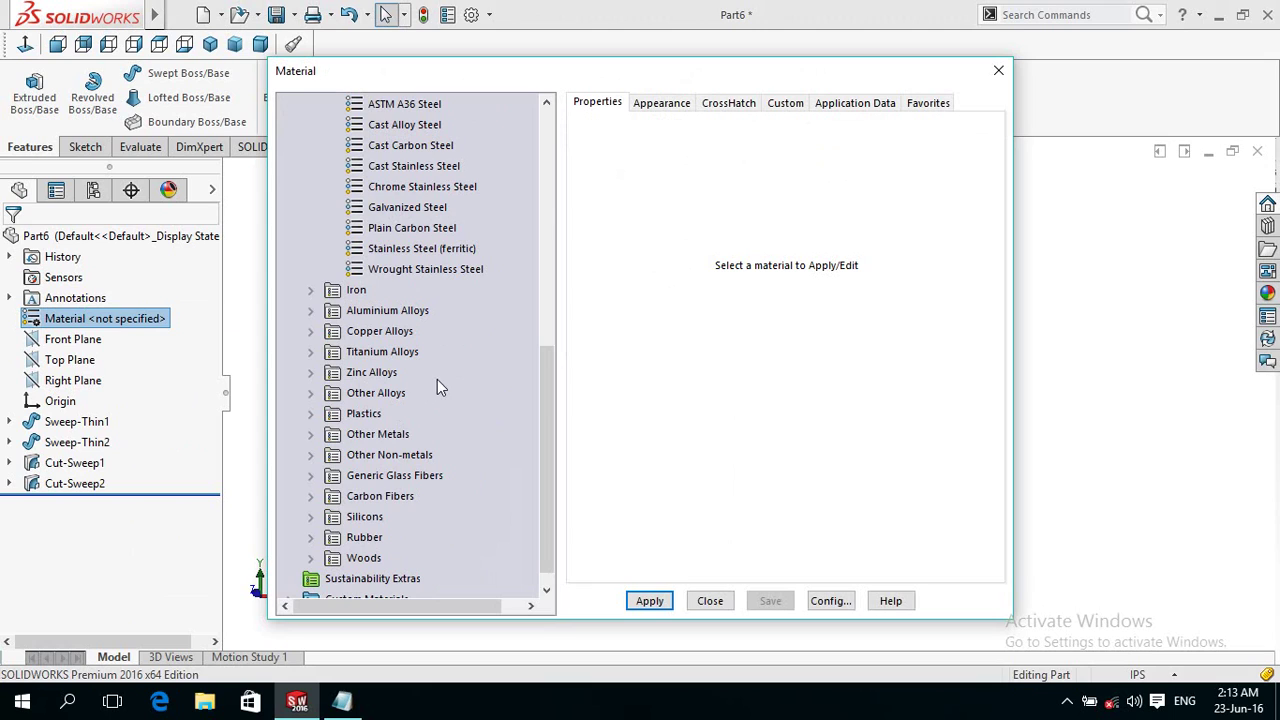
click(311, 290)
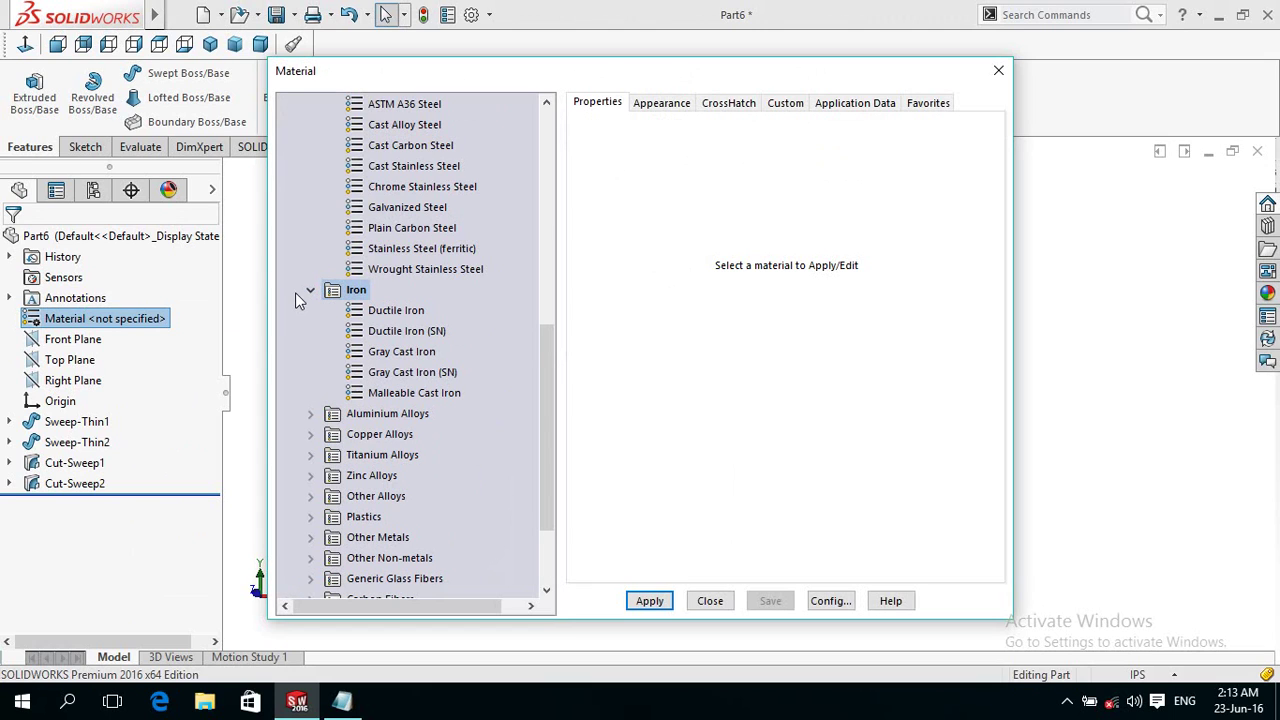
click(310, 290)
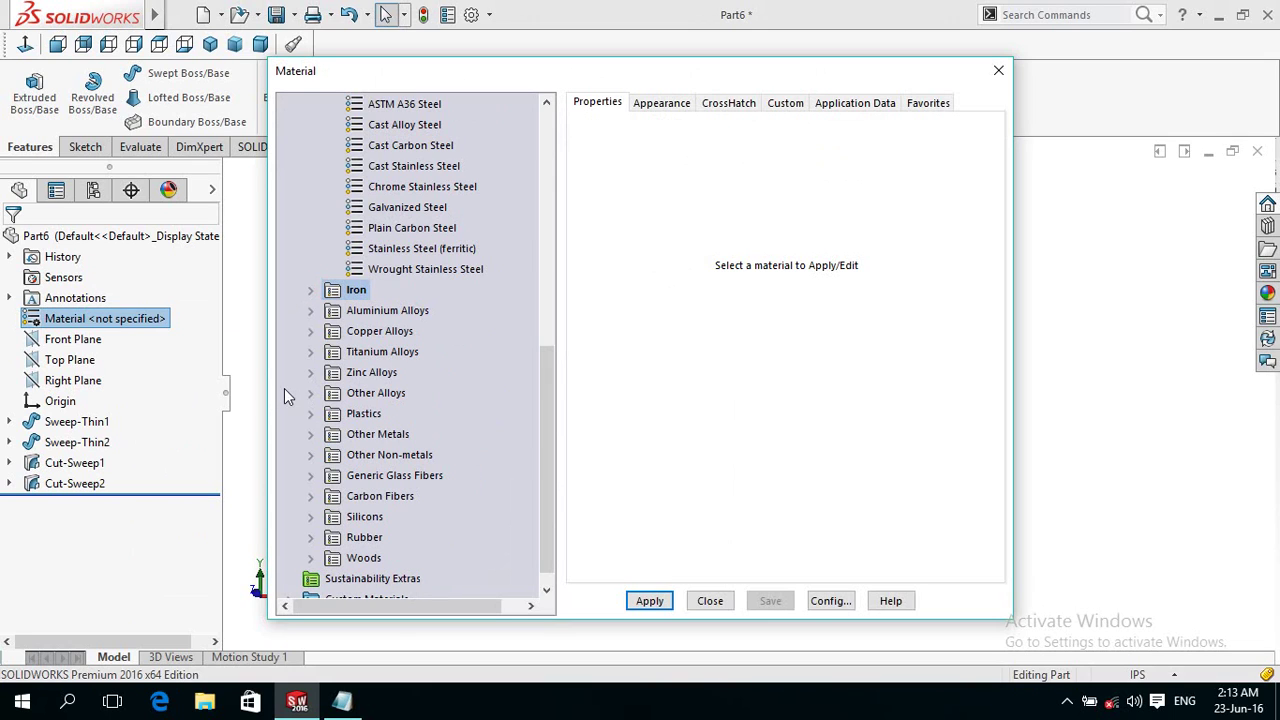
click(309, 331)
click(388, 331)
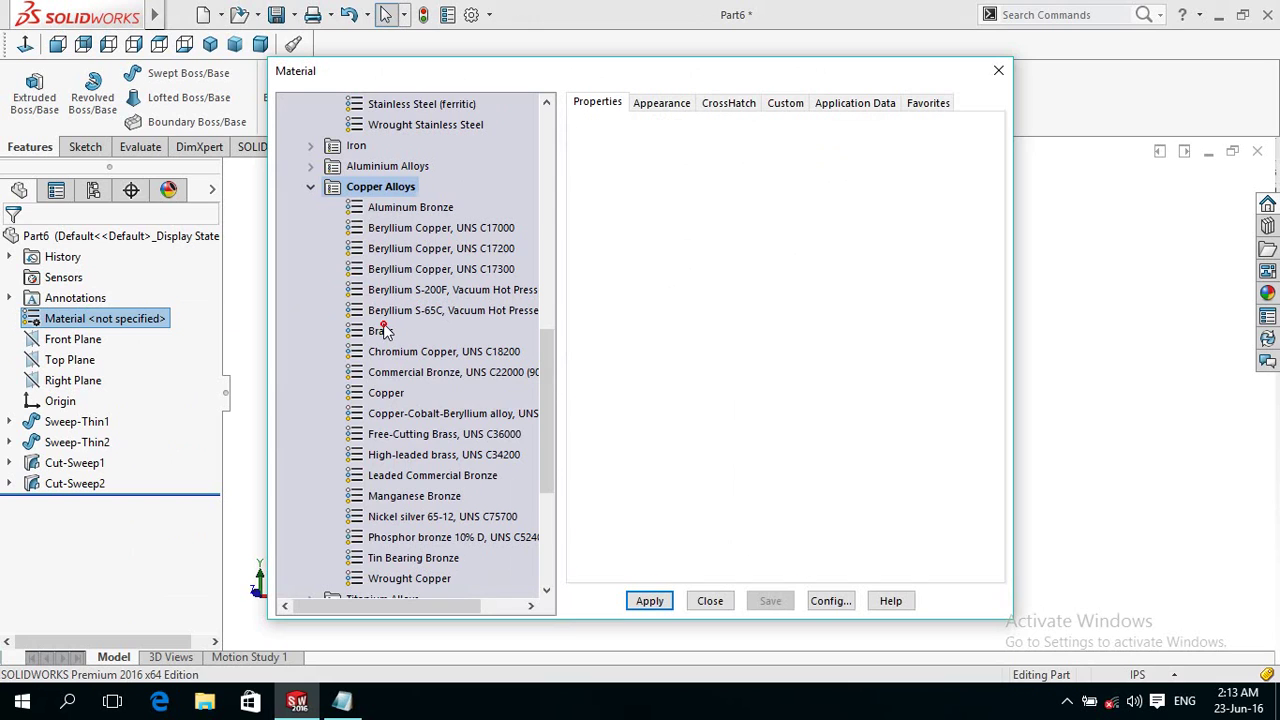
click(651, 601)
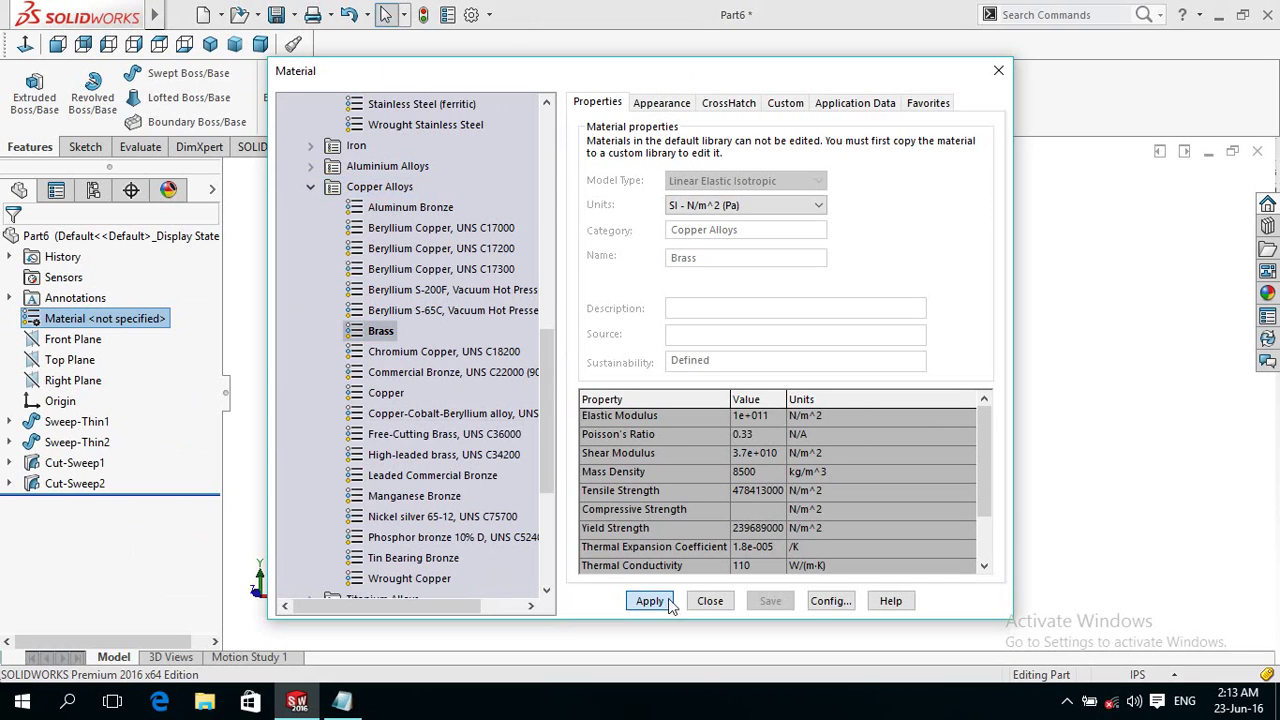
click(716, 602)
click(614, 512)
mouse_move(660, 428)
middle_down()
mouse_move(689, 520)
mouse_move(717, 506)
mouse_move(660, 403)
mouse_move(672, 313)
middle_up()
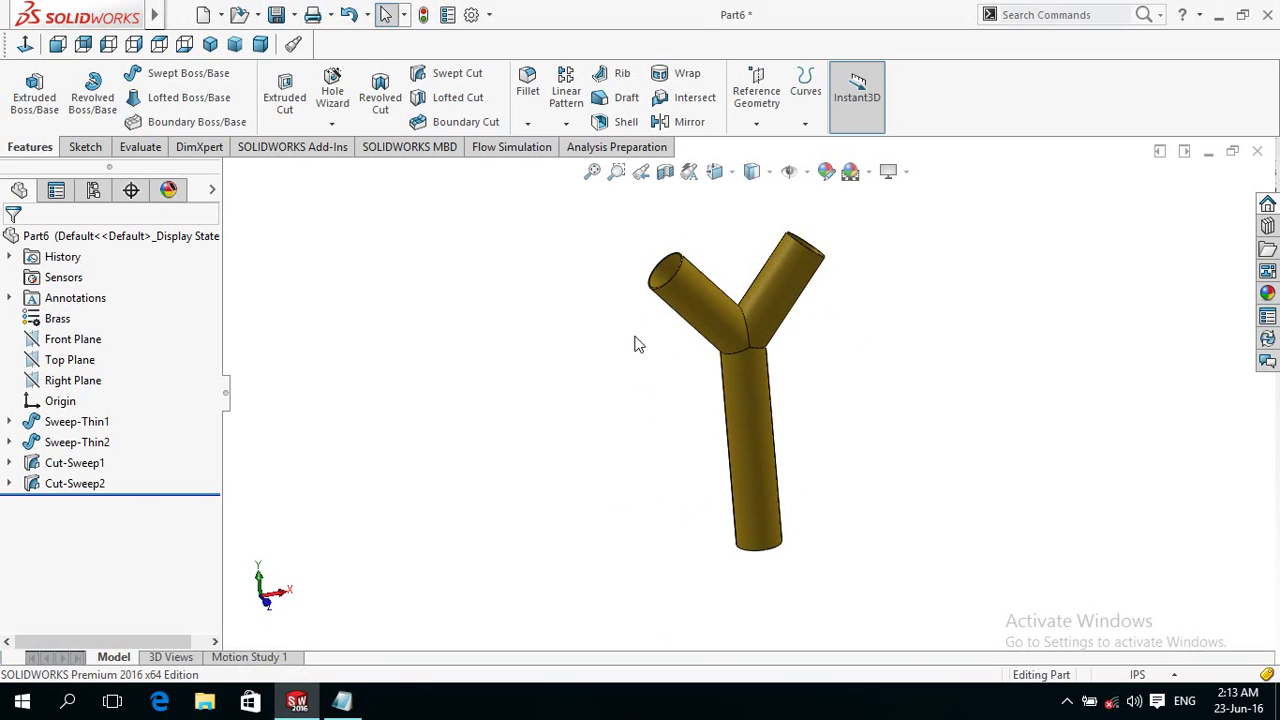
Show the part's configurations, where only the Default configuration is listed.
click(704, 300)
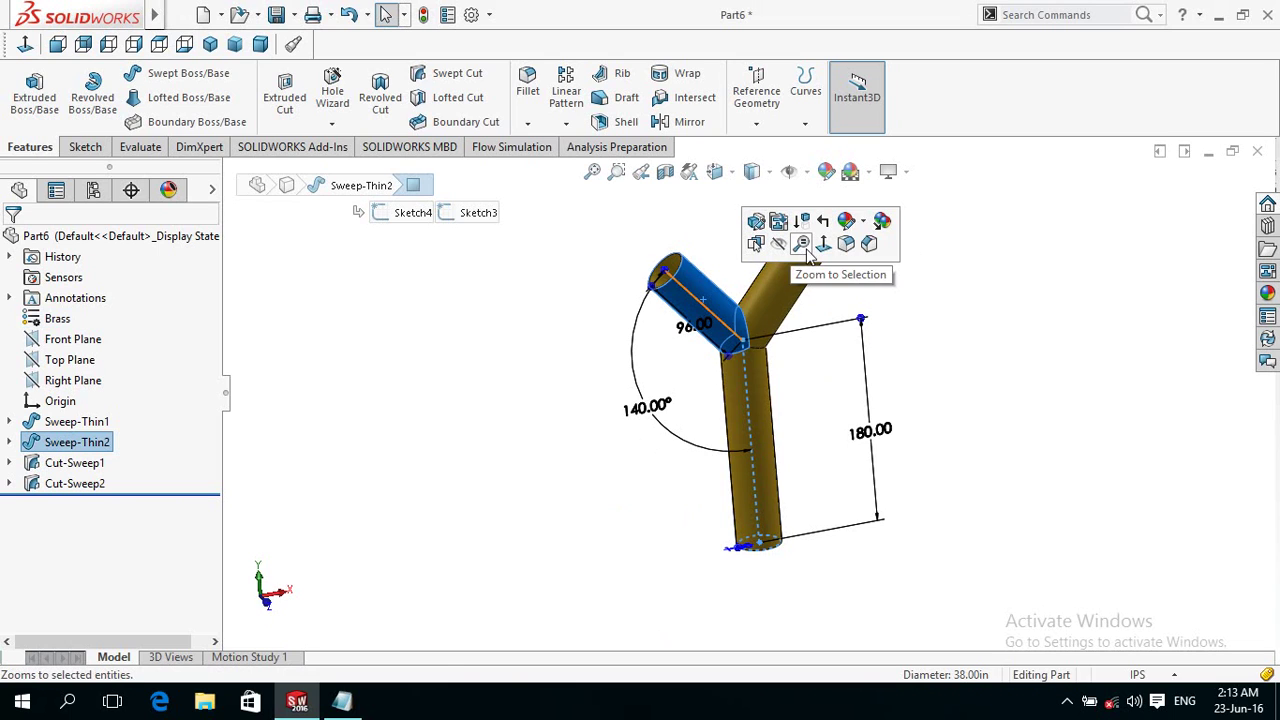
click(925, 351)
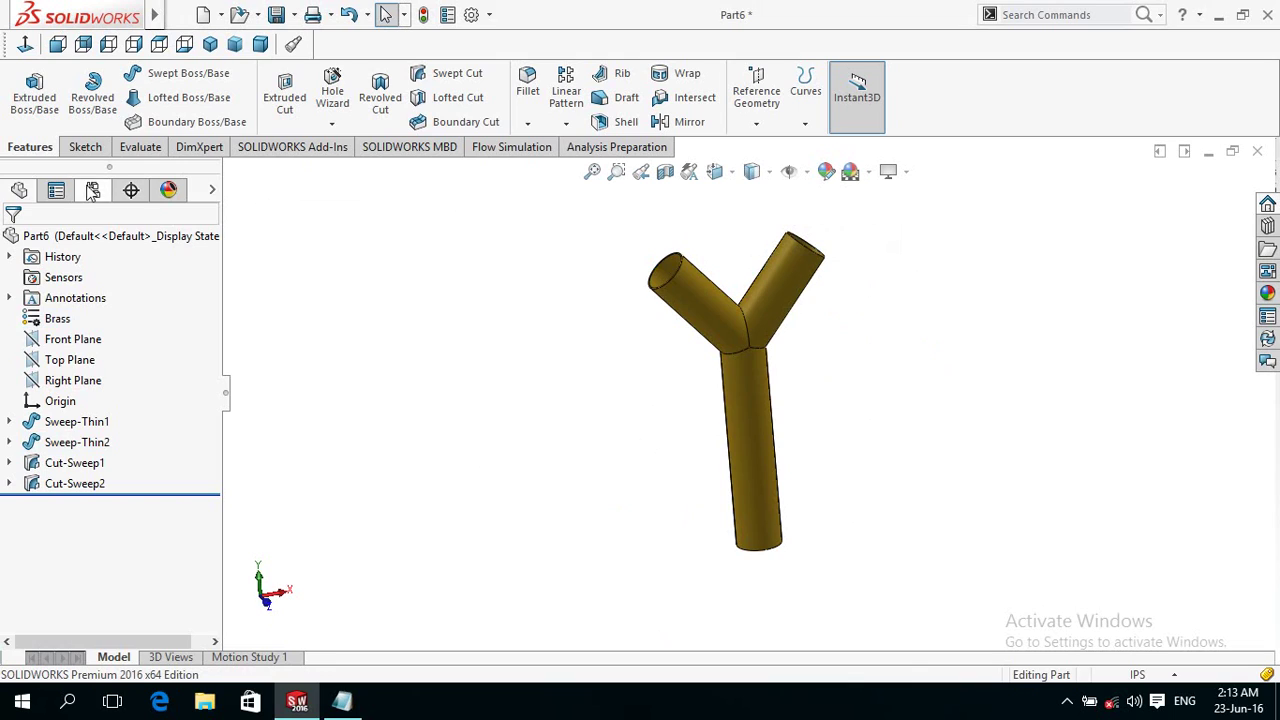
click(93, 190)
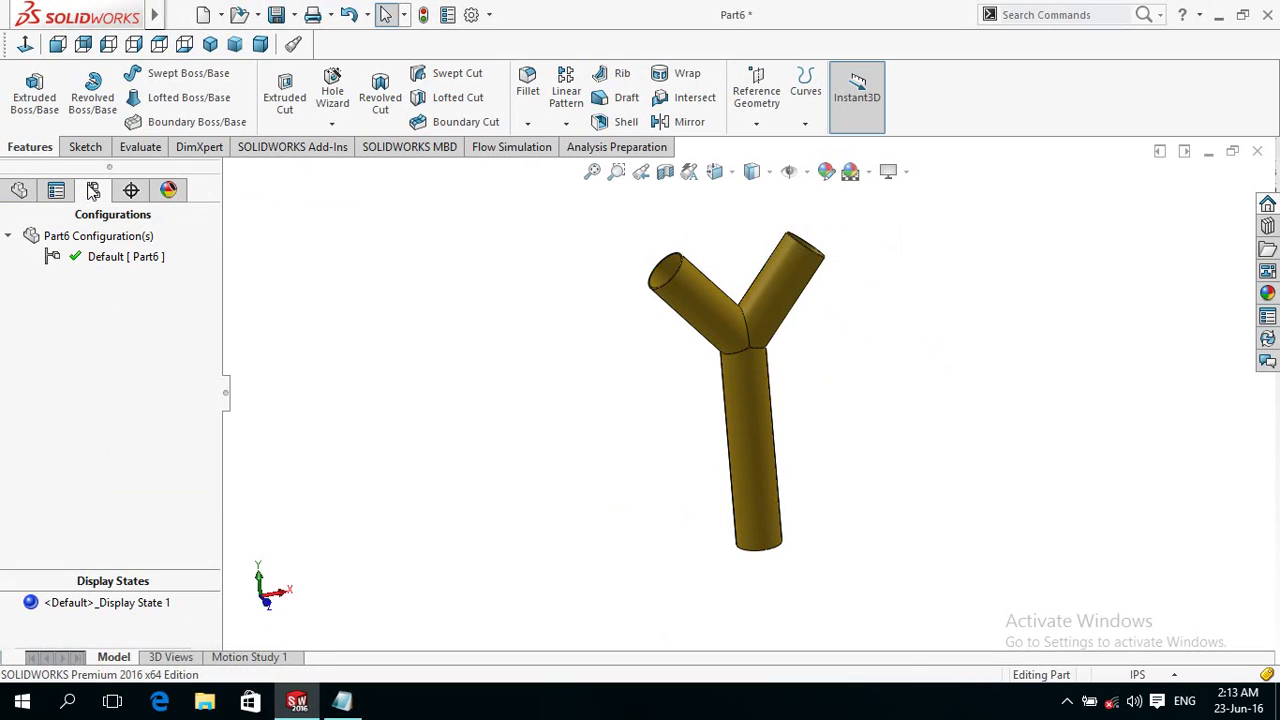
Add a Model Break View to Default aligned to the Front Plane, spreading the break planes to shorten the stem.
right_click(65, 254)
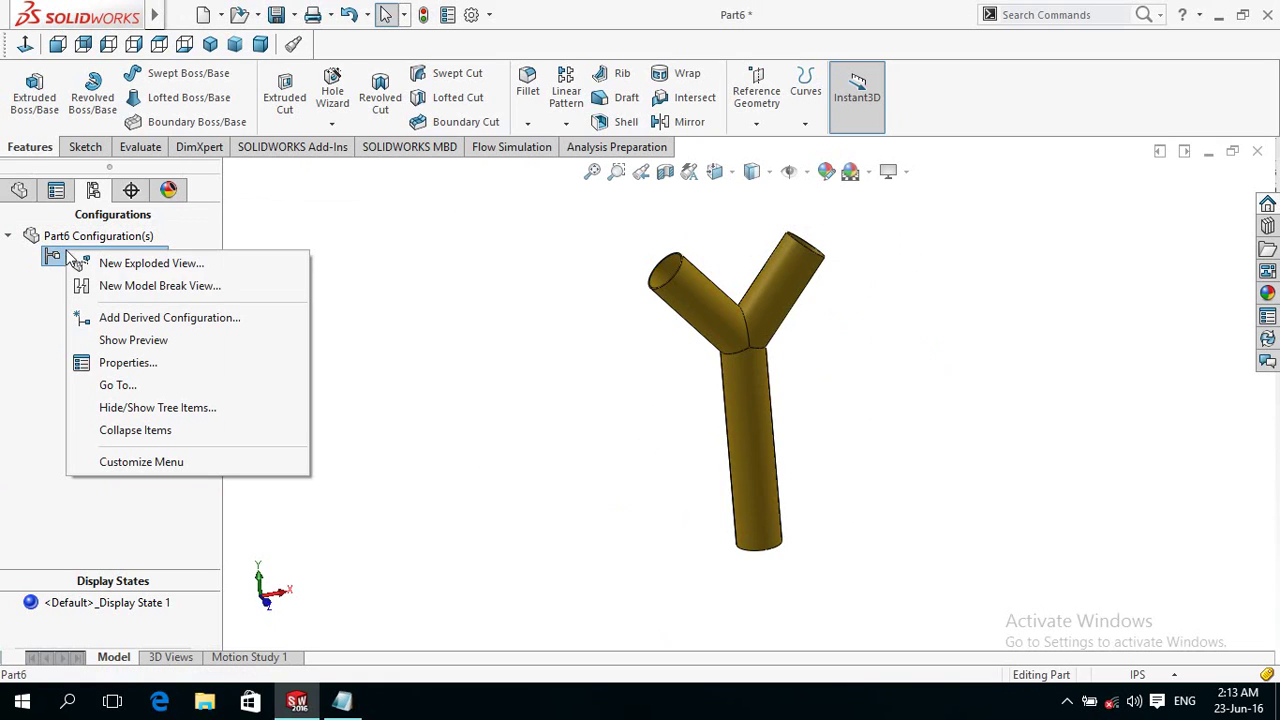
click(208, 290)
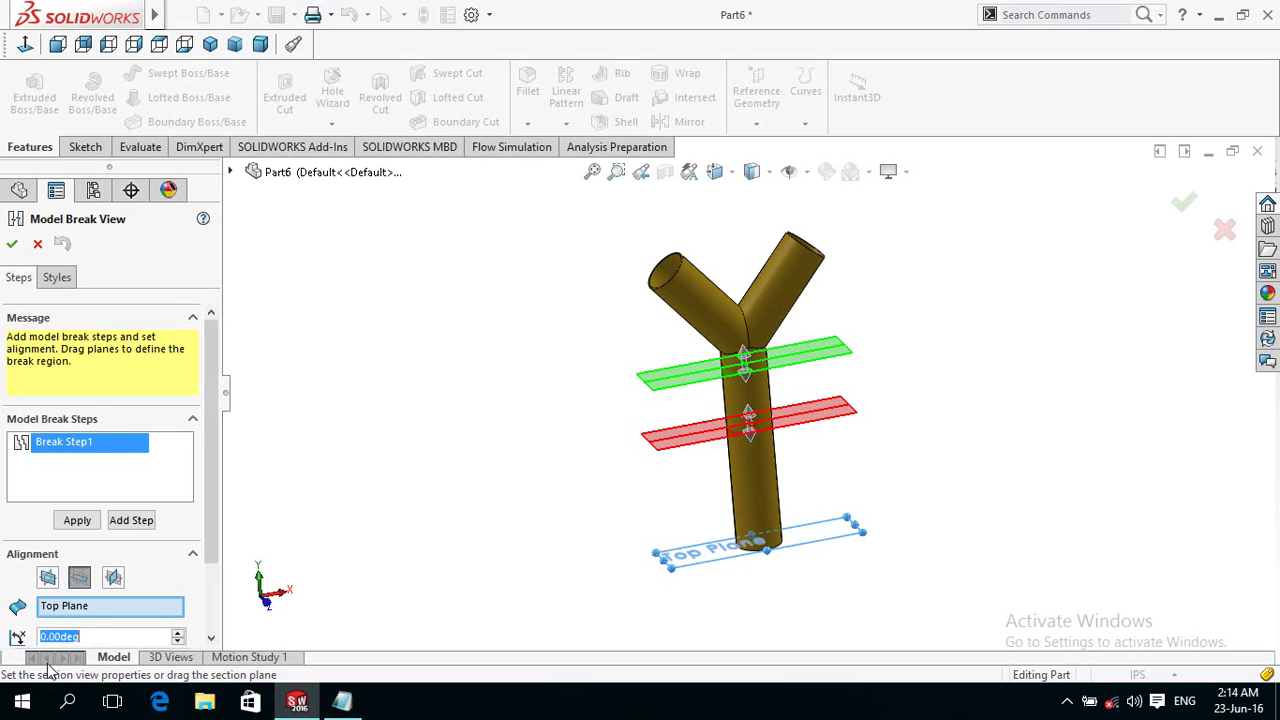
click(113, 578)
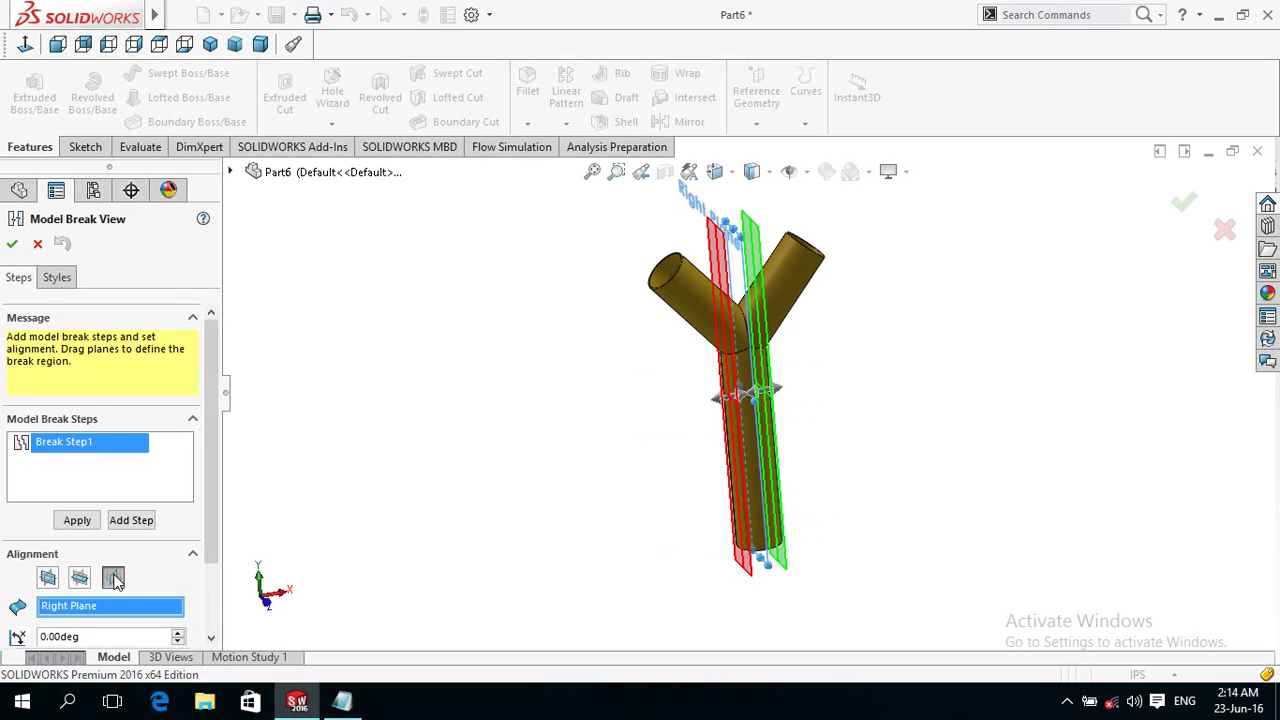
click(47, 578)
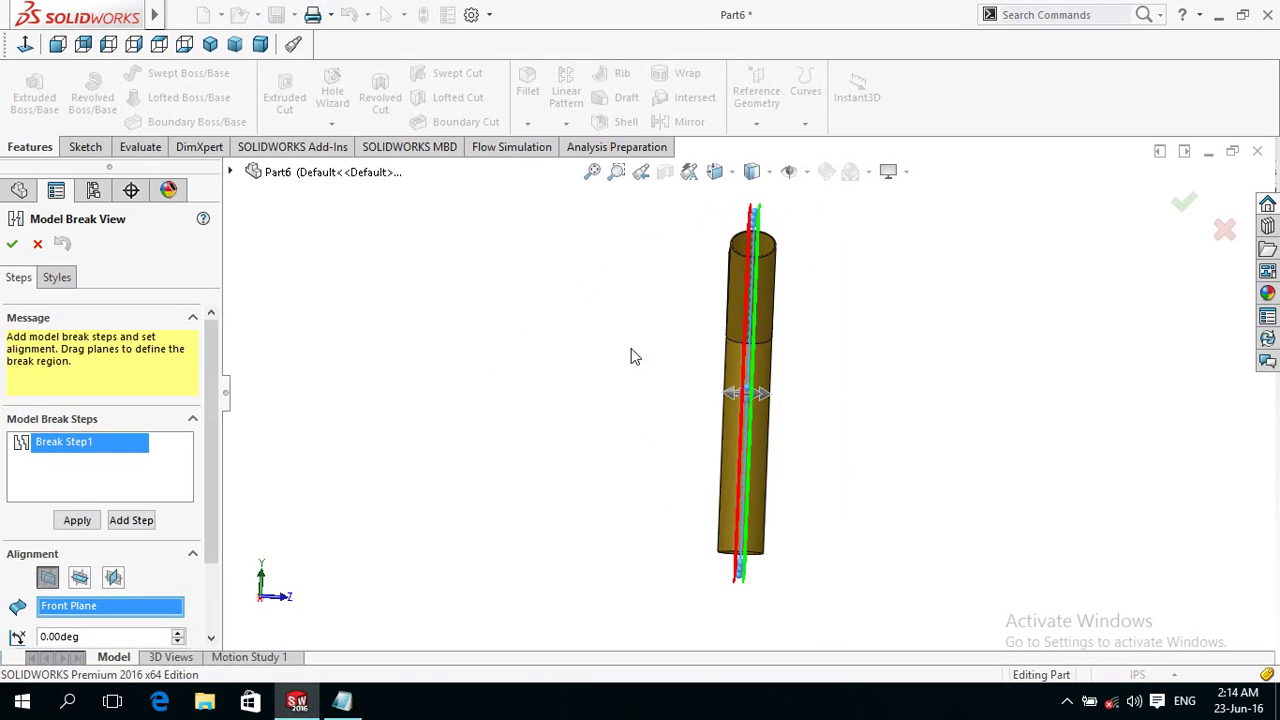
drag(806, 404, 829, 430)
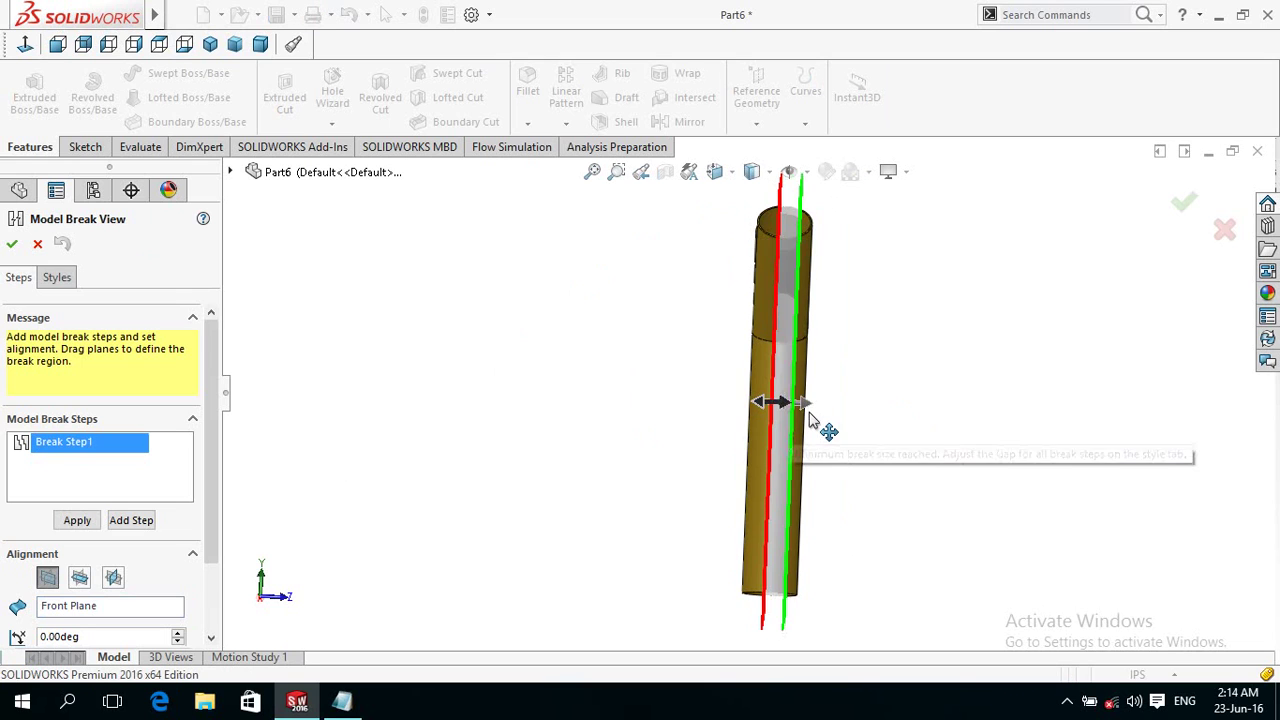
drag(812, 420, 897, 441)
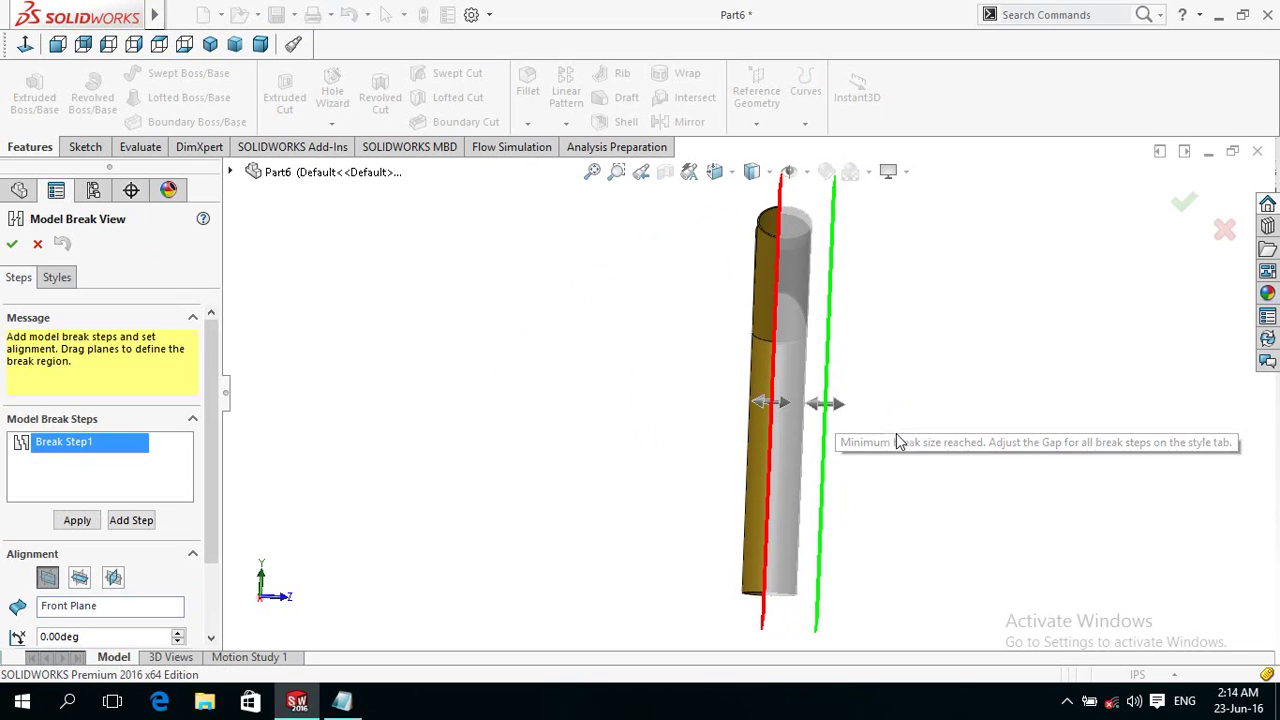
click(12, 246)
mouse_move(612, 380)
middle_down()
mouse_move(511, 403)
mouse_move(531, 374)
mouse_move(540, 300)
mouse_move(480, 285)
mouse_move(434, 320)
mouse_move(474, 386)
middle_up()
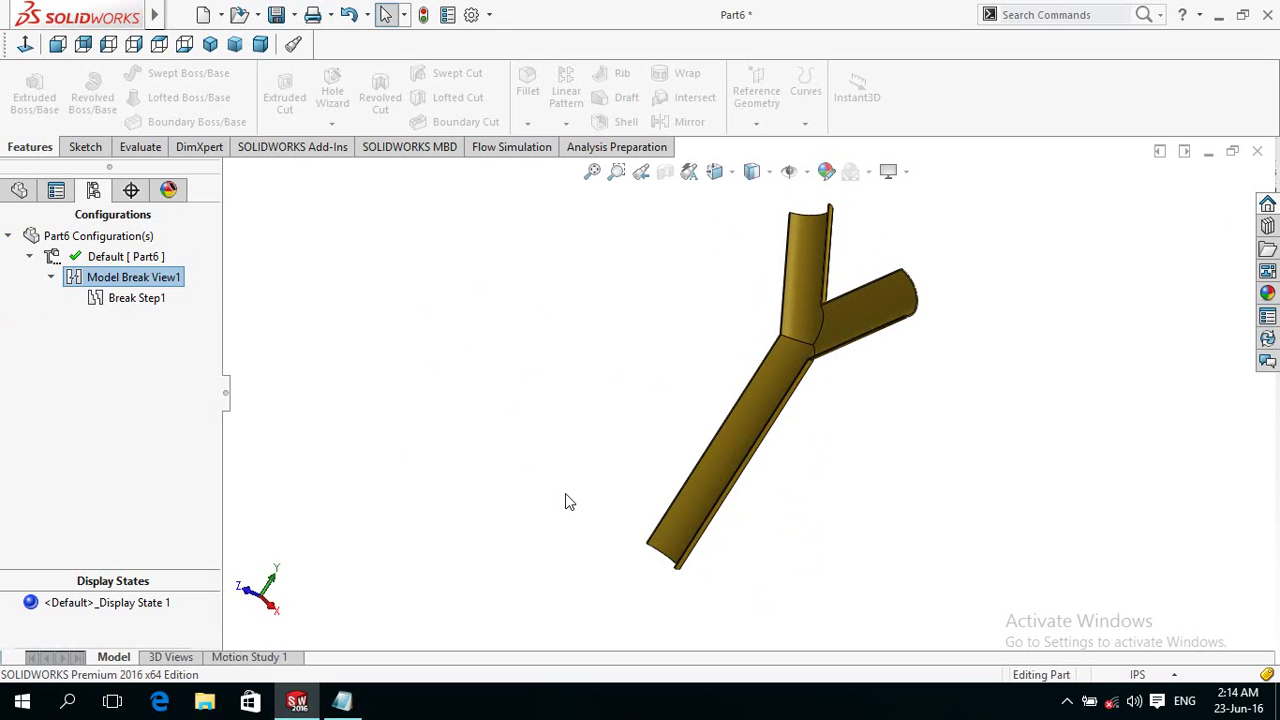
scroll(711, 255, down, 2)
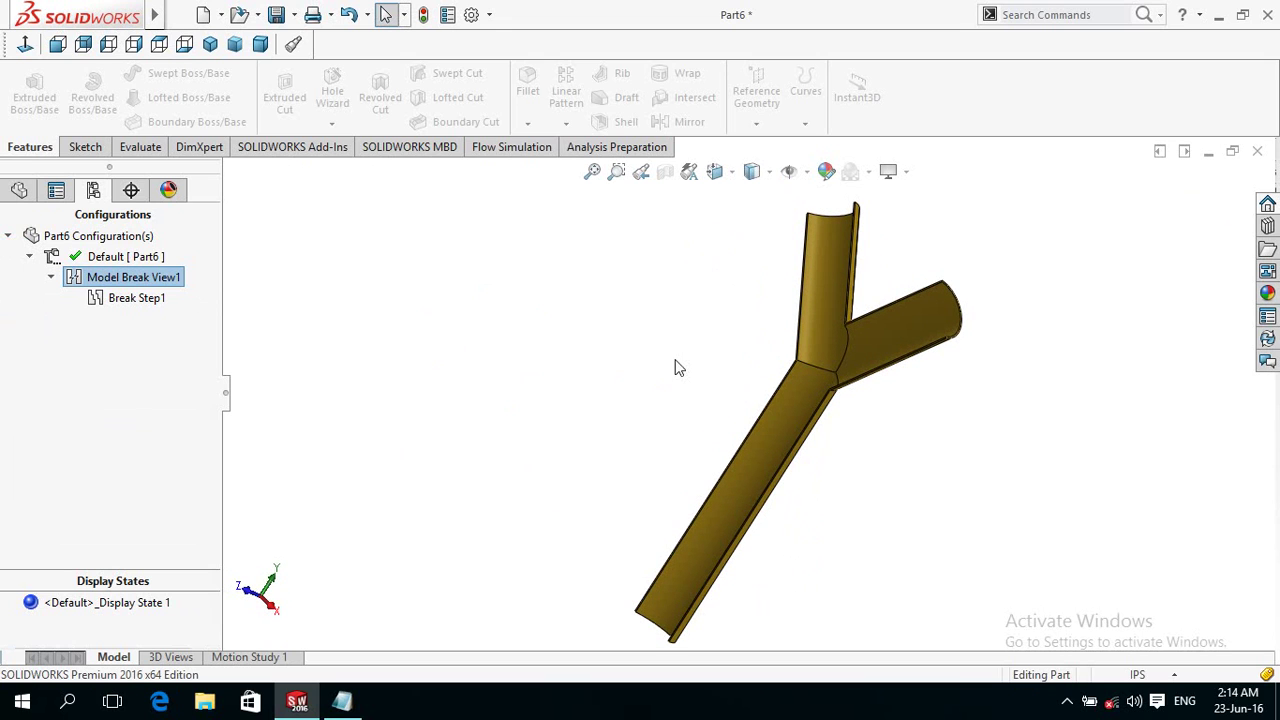
Bring up the Notepad closing message and highlight the Facebook page address.
click(366, 708)
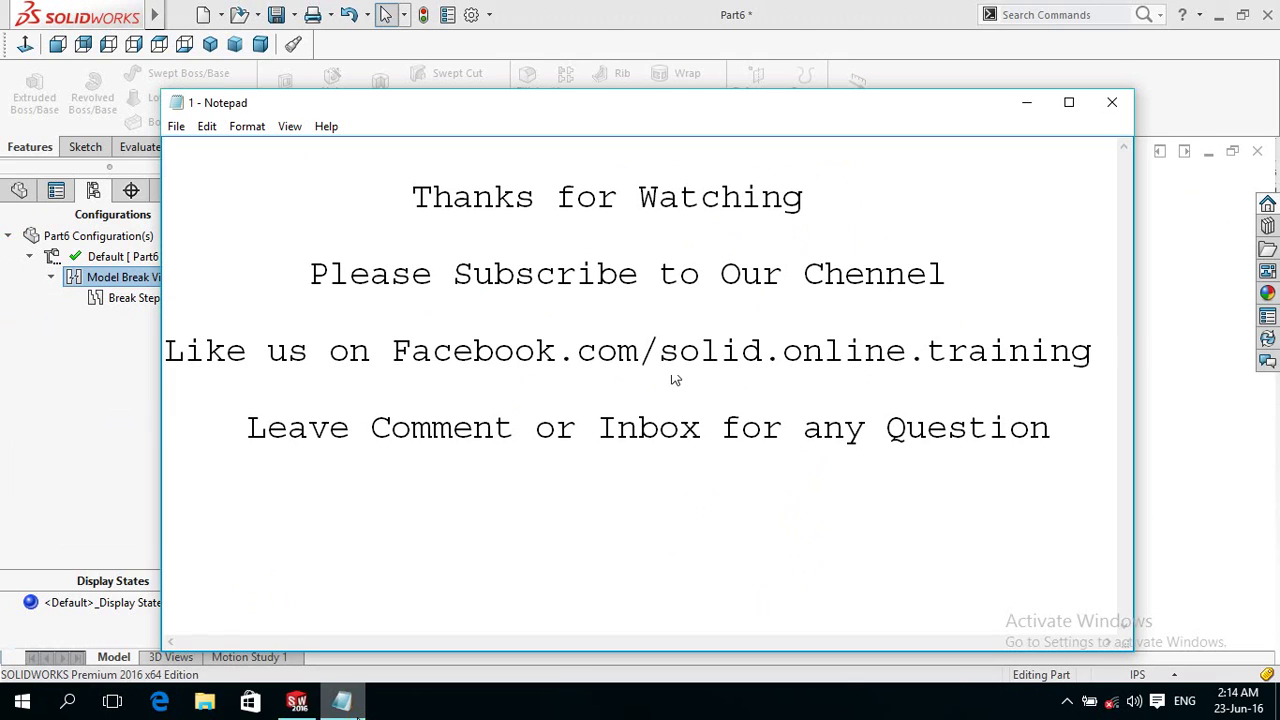
drag(397, 357, 1095, 336)
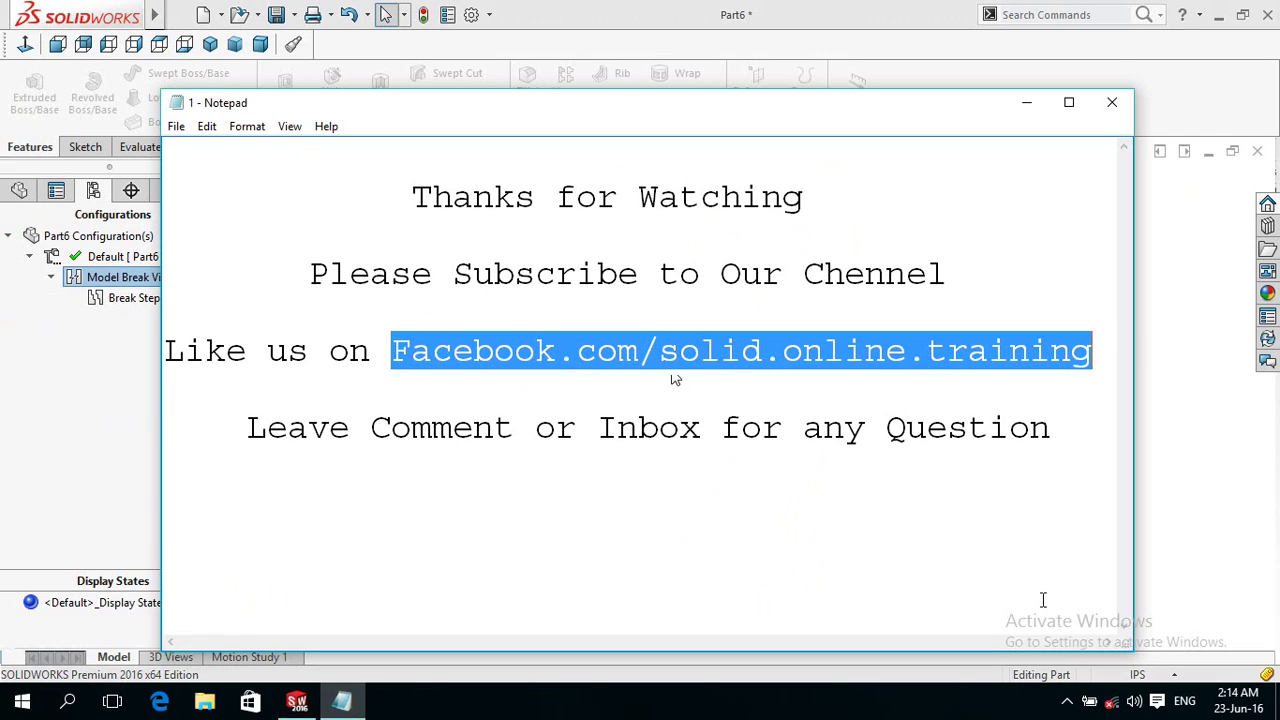